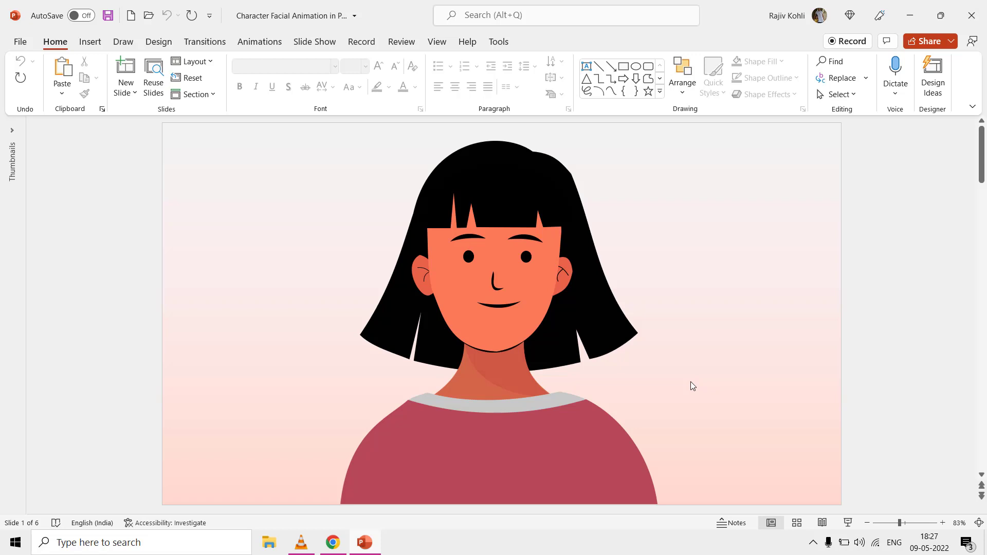
Step: Play the After Effects character facial animation tutorial on YouTube and pause it at 0:51
{"action": "left_click", "coordinate": [339, 541]}
{"action": "left_click", "coordinate": [214, 301]}
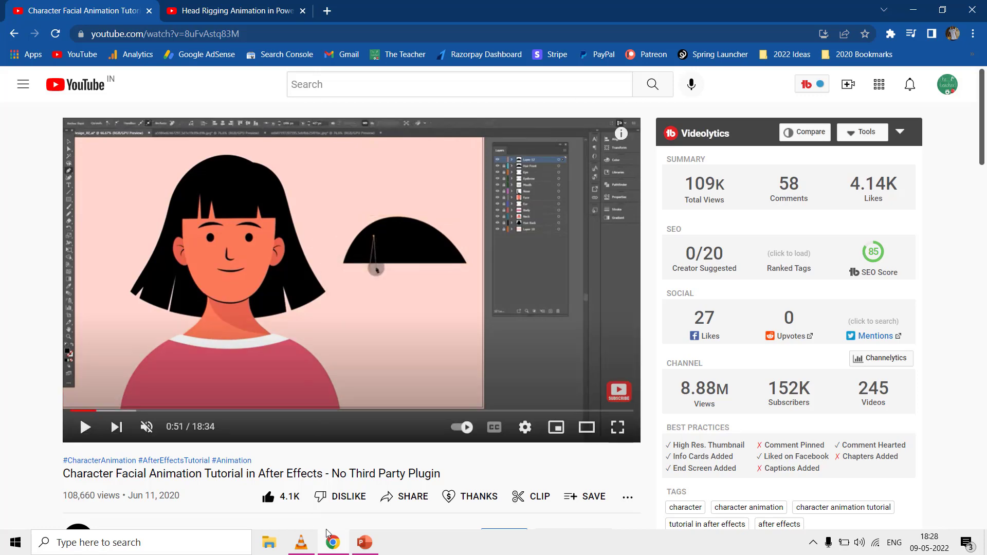
Step: Back in PowerPoint, give every character shape No Fill and a black outline, then deselect
{"action": "left_click", "coordinate": [364, 543]}
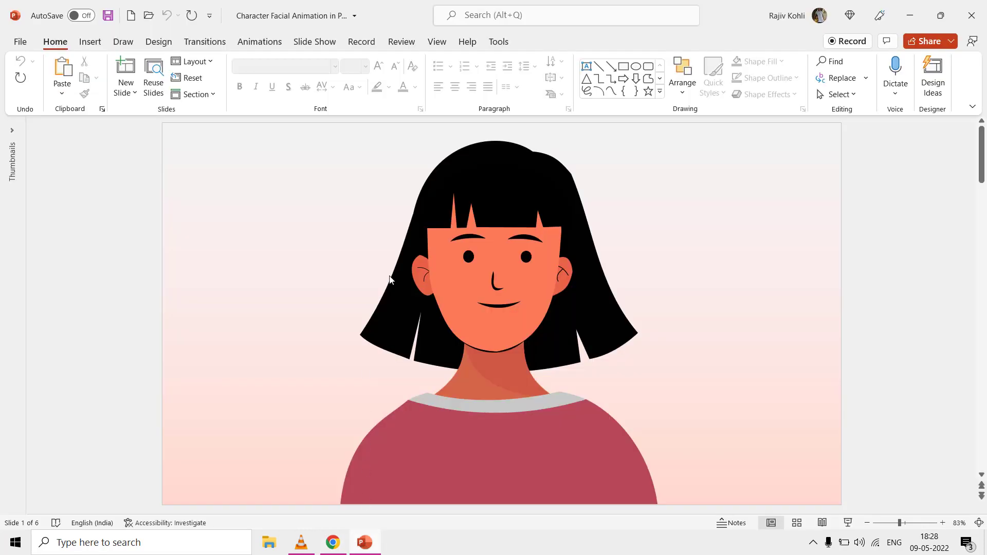
{"action": "key", "text": "ctrl+a"}
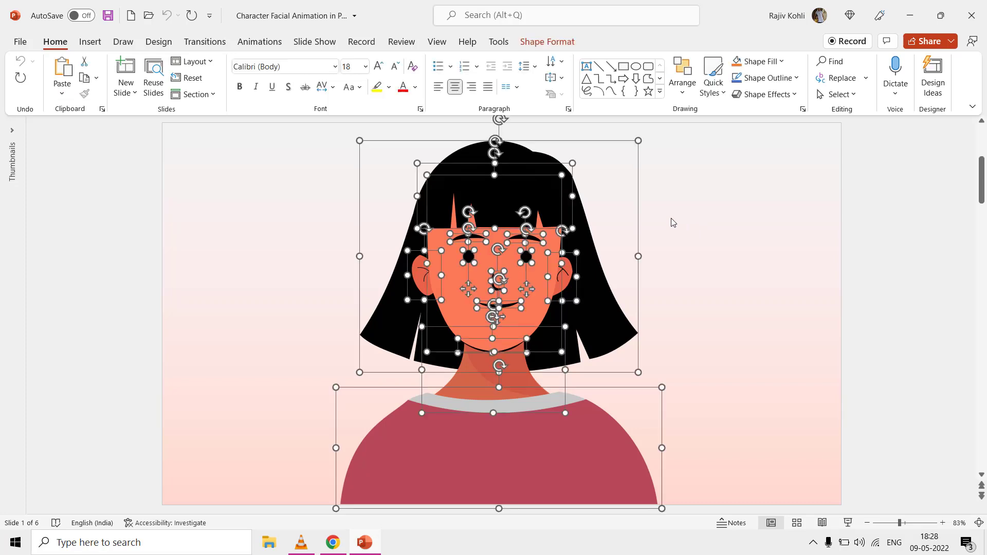
{"action": "left_click", "coordinate": [545, 46]}
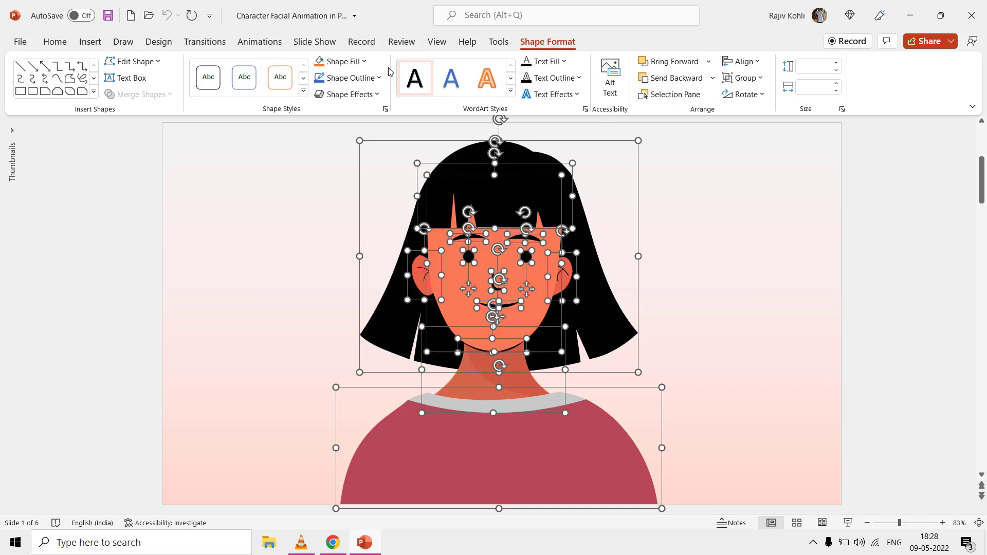
{"action": "left_click", "coordinate": [353, 62]}
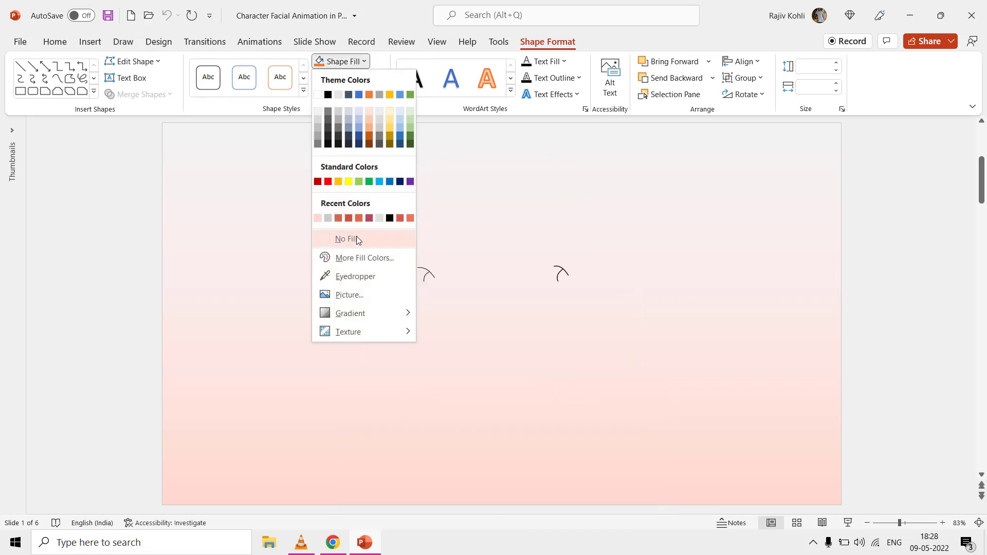
{"action": "left_click", "coordinate": [356, 239]}
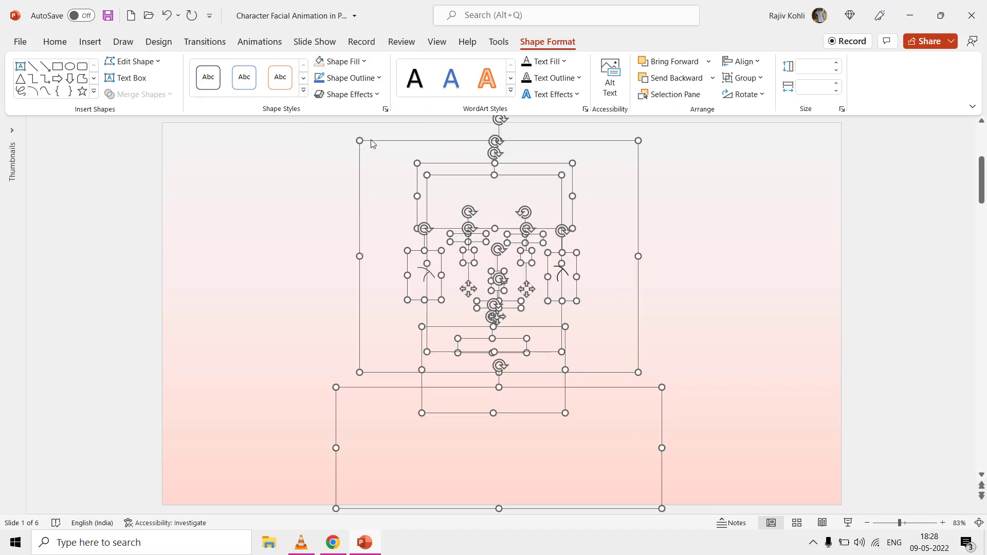
{"action": "left_click", "coordinate": [369, 78]}
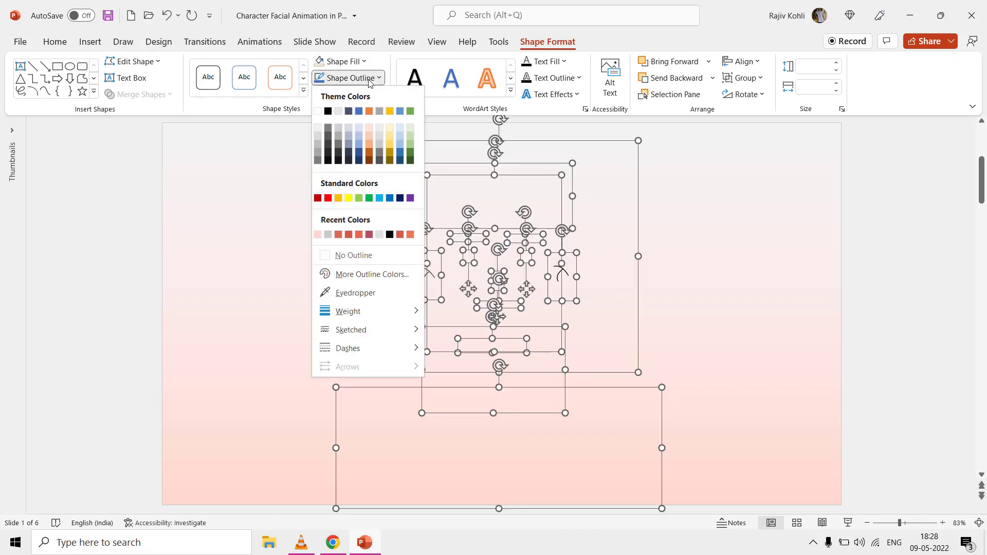
{"action": "left_click", "coordinate": [329, 112]}
{"action": "left_click", "coordinate": [740, 236]}
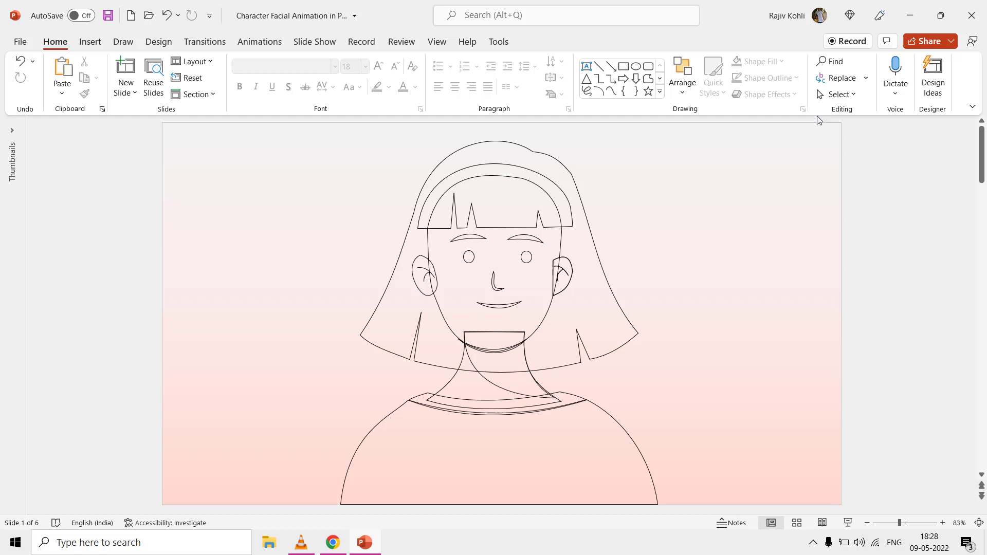
Step: Open the Selection Pane and collapse the Left Ear, Right Ear and Neck groups
{"action": "left_click", "coordinate": [837, 94]}
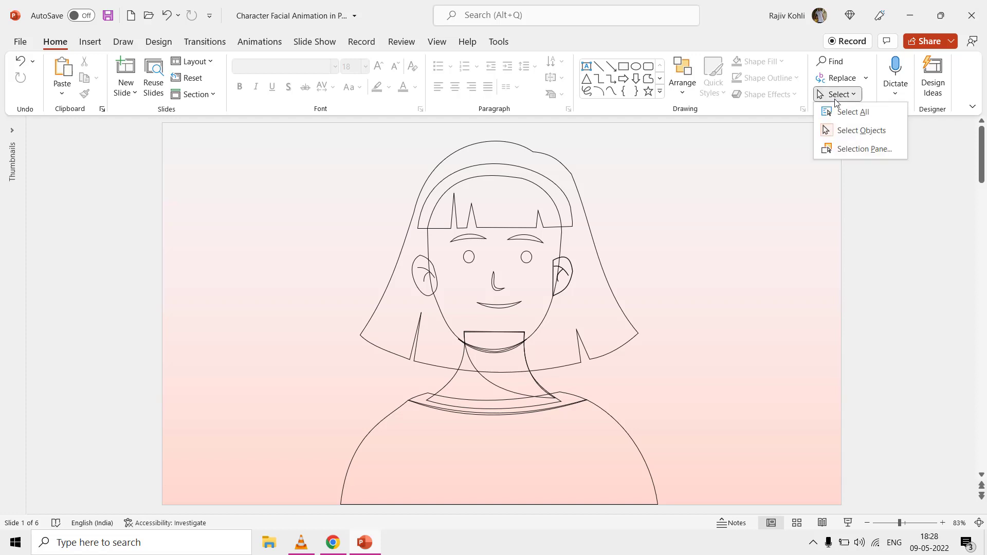
{"action": "left_click", "coordinate": [842, 150]}
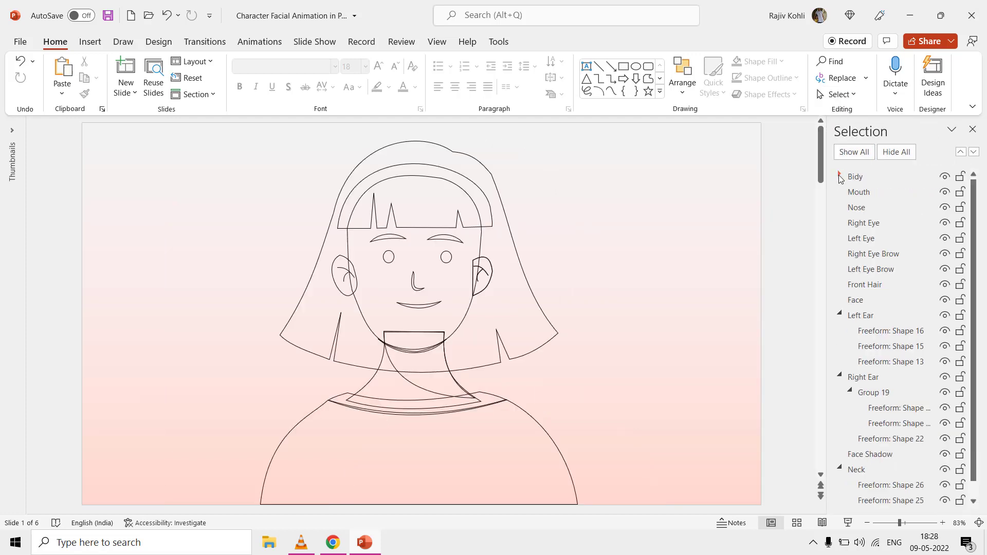
{"action": "left_click", "coordinate": [839, 315]}
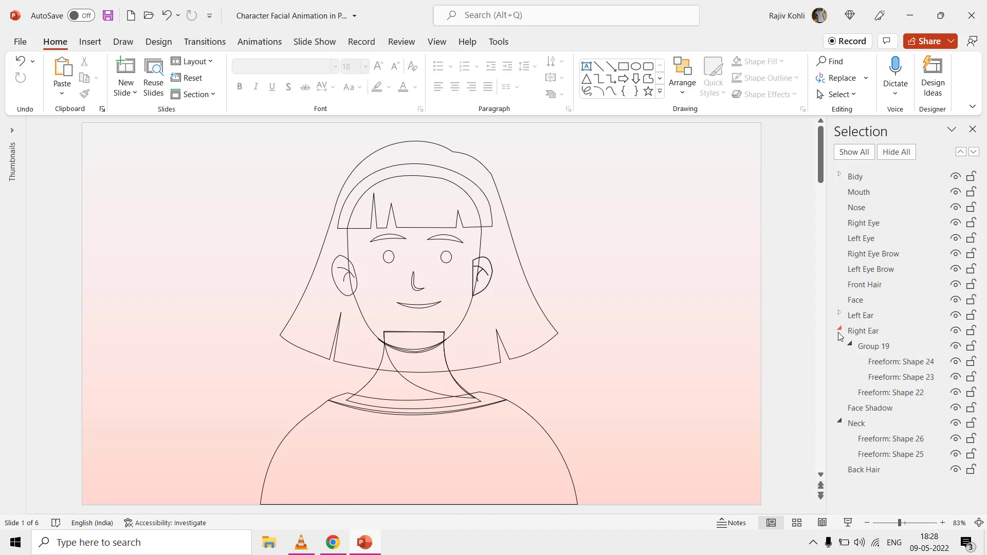
{"action": "left_click", "coordinate": [839, 331]}
{"action": "left_click", "coordinate": [839, 361]}
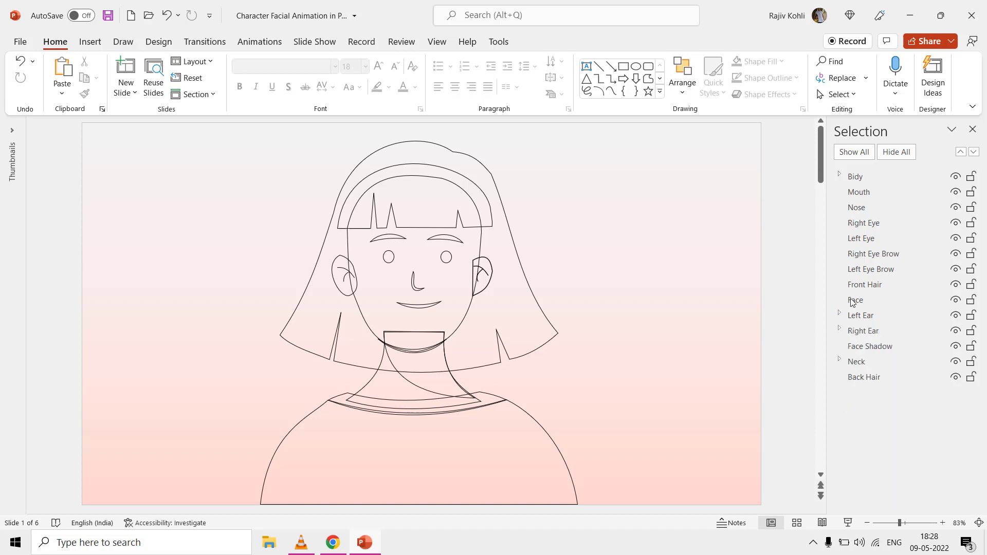
Step: Select Bidy and Back Hair, then hide and reshow the body, mouth and nose
{"action": "left_click", "coordinate": [886, 180]}
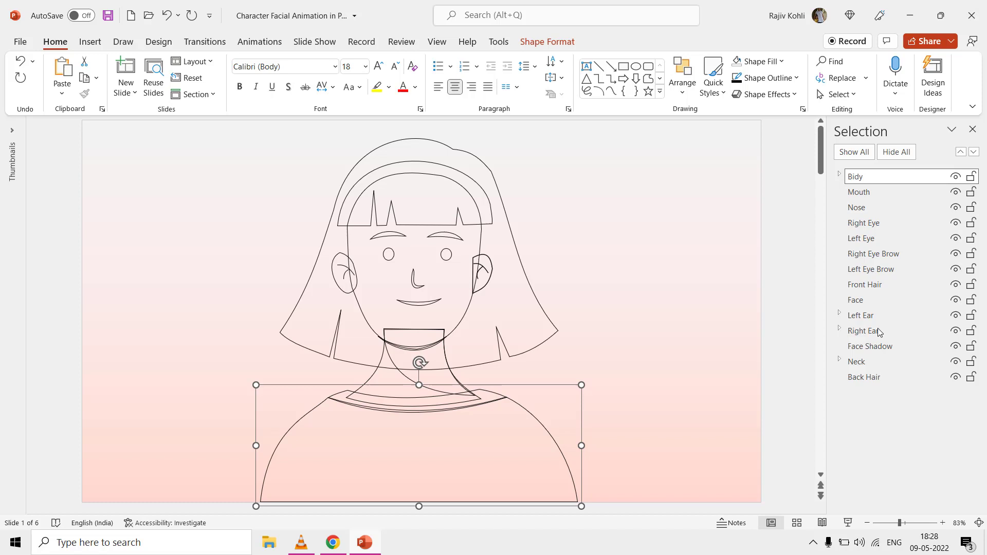
{"action": "left_click", "coordinate": [870, 380]}
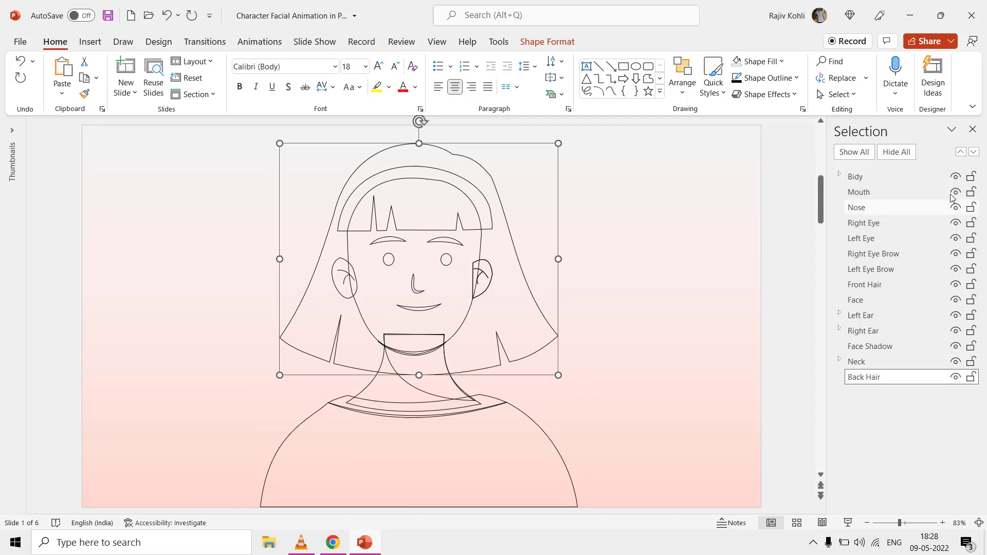
{"action": "left_click", "coordinate": [955, 177]}
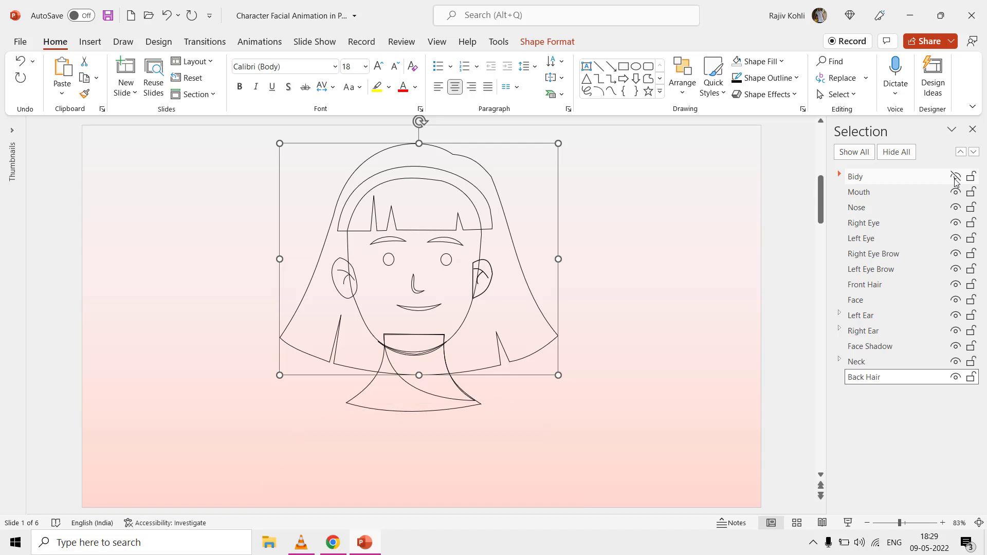
{"action": "left_click", "coordinate": [955, 192]}
{"action": "left_click", "coordinate": [956, 207]}
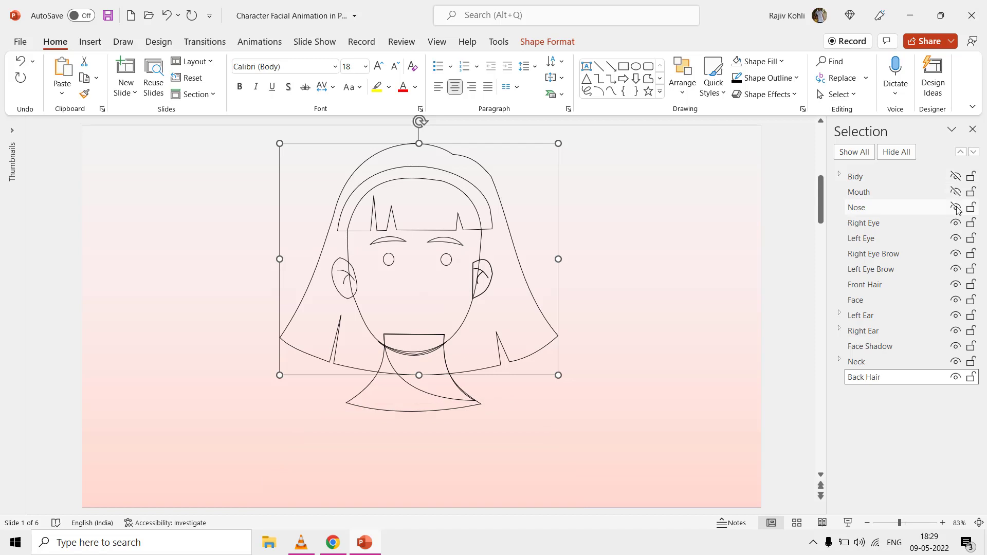
{"action": "left_click", "coordinate": [956, 207]}
{"action": "left_click", "coordinate": [954, 191]}
{"action": "left_click", "coordinate": [954, 176]}
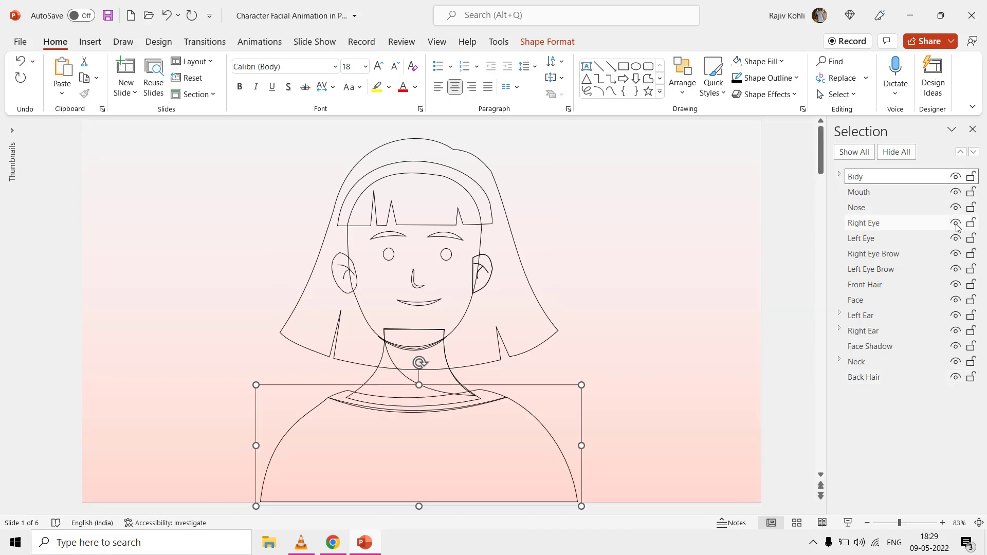
Step: Hide both eyes and both eyebrows, then show them all again
{"action": "left_click", "coordinate": [955, 223]}
{"action": "left_click", "coordinate": [955, 238]}
{"action": "left_click", "coordinate": [956, 254]}
{"action": "left_click", "coordinate": [955, 268]}
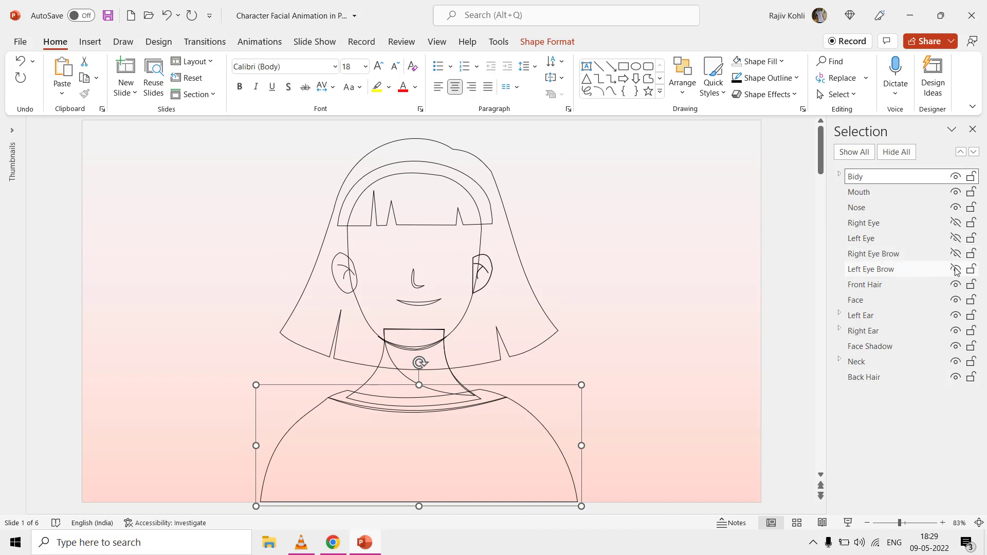
{"action": "left_click", "coordinate": [955, 268]}
{"action": "left_click", "coordinate": [955, 253]}
{"action": "left_click", "coordinate": [955, 238]}
{"action": "left_click", "coordinate": [956, 223]}
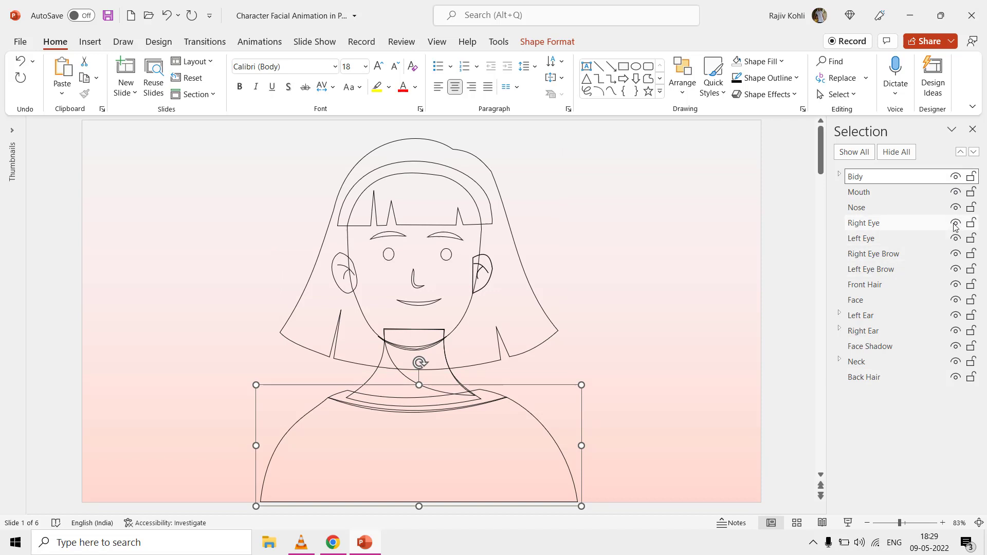
Step: Expand the Bidy group and hide and reshow its shoulder (Shape 27) and collar (Shape 28) freeforms
{"action": "left_click", "coordinate": [839, 176]}
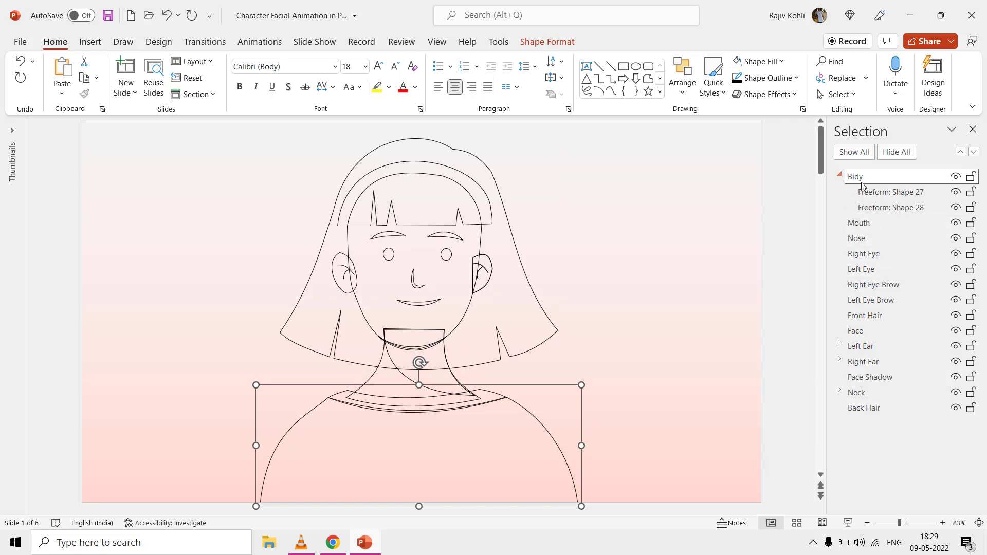
{"action": "left_click", "coordinate": [955, 192]}
{"action": "left_click", "coordinate": [956, 192]}
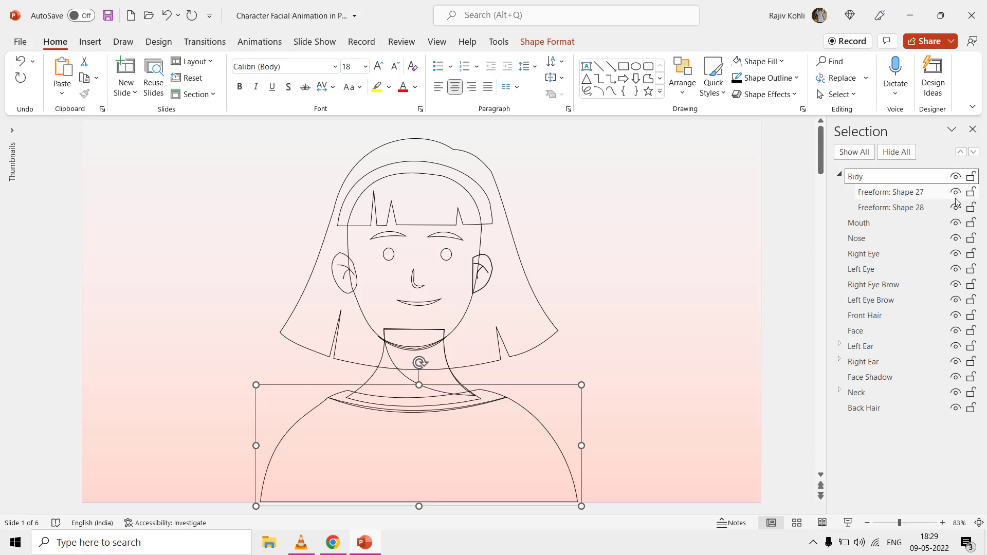
{"action": "left_click", "coordinate": [956, 203]}
{"action": "left_click", "coordinate": [955, 207]}
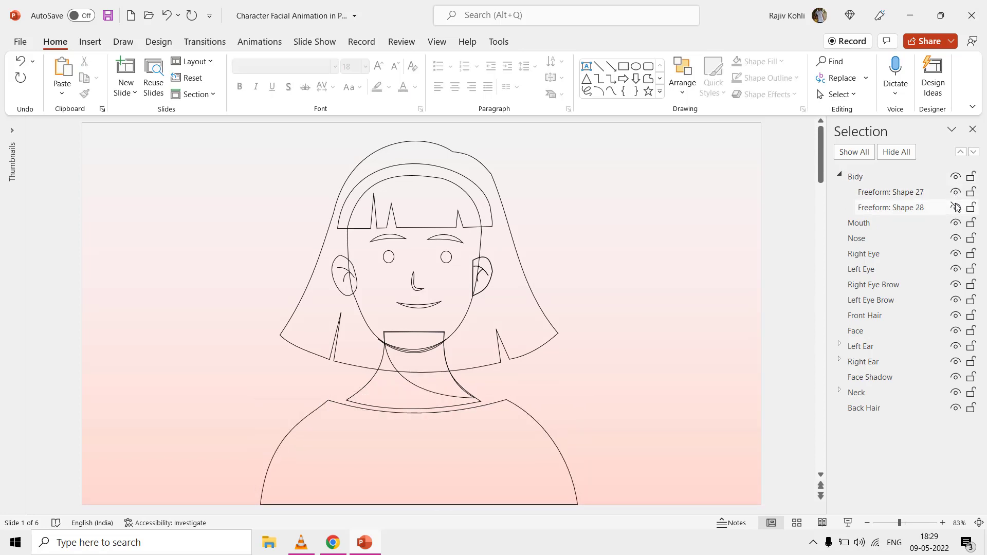
{"action": "left_click", "coordinate": [955, 206]}
Step: Expand the Left Ear group and hide its inner curve and Freeform: Shape 15
{"action": "left_click", "coordinate": [839, 344]}
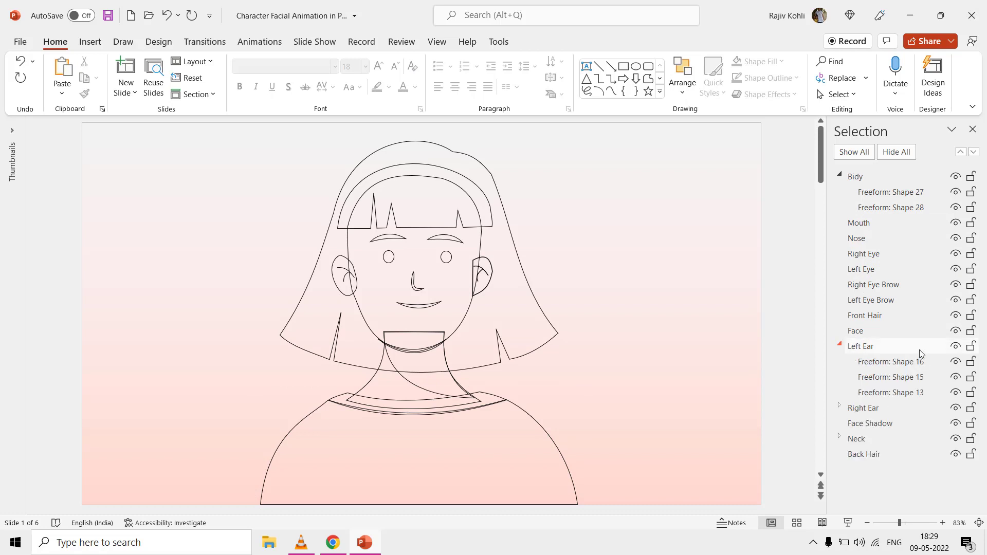
{"action": "left_click", "coordinate": [955, 362]}
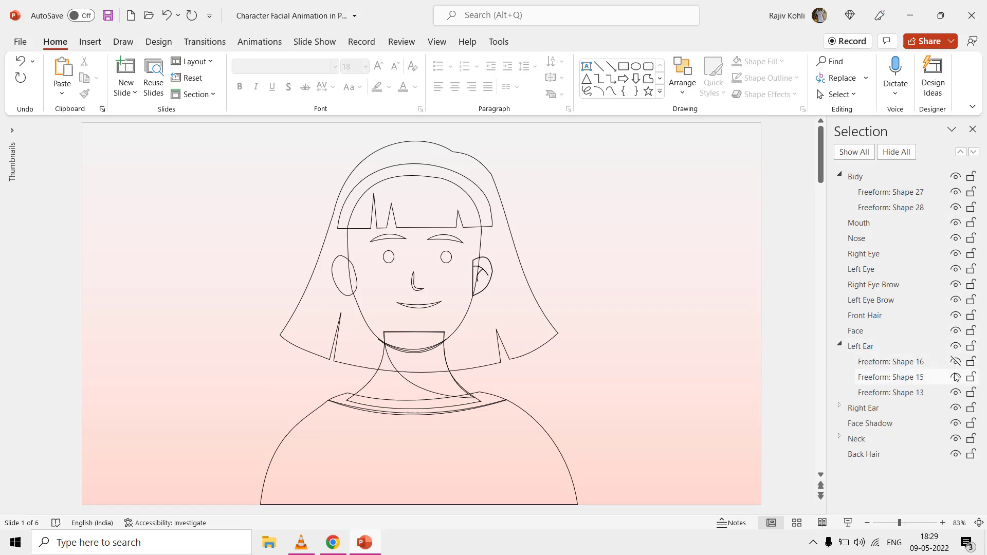
{"action": "left_click", "coordinate": [955, 393]}
{"action": "left_click", "coordinate": [955, 392]}
{"action": "left_click", "coordinate": [955, 377]}
Step: Reshow the two hidden left-ear pieces and browse the Insert Shapes gallery
{"action": "left_click", "coordinate": [954, 377]}
{"action": "left_click", "coordinate": [955, 361]}
{"action": "left_click", "coordinate": [90, 42]}
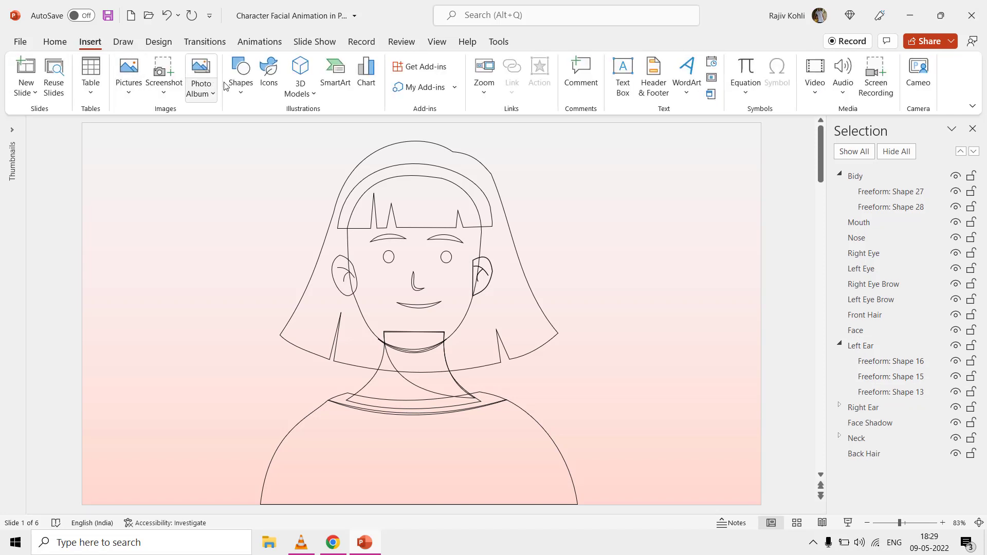
{"action": "left_click", "coordinate": [240, 77]}
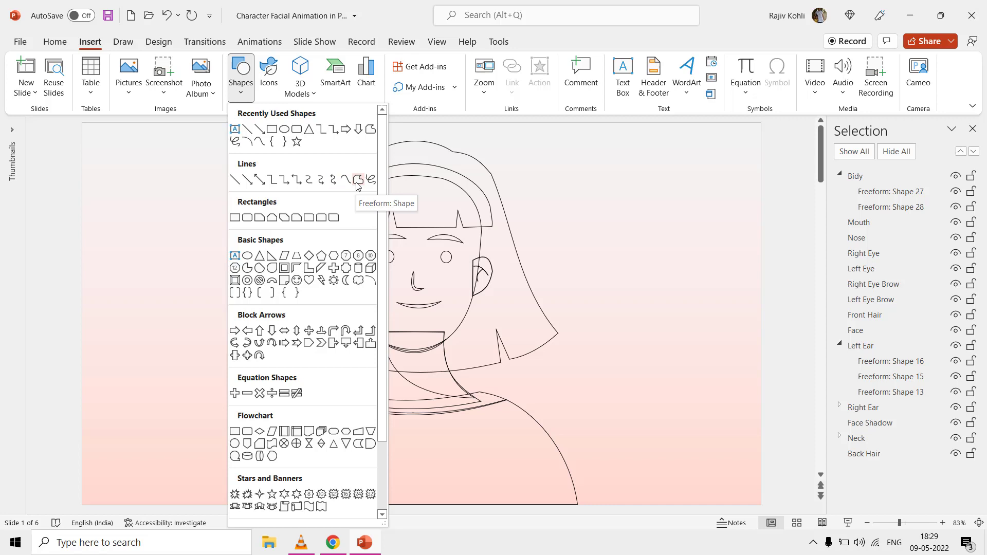
{"action": "left_click", "coordinate": [972, 129]}
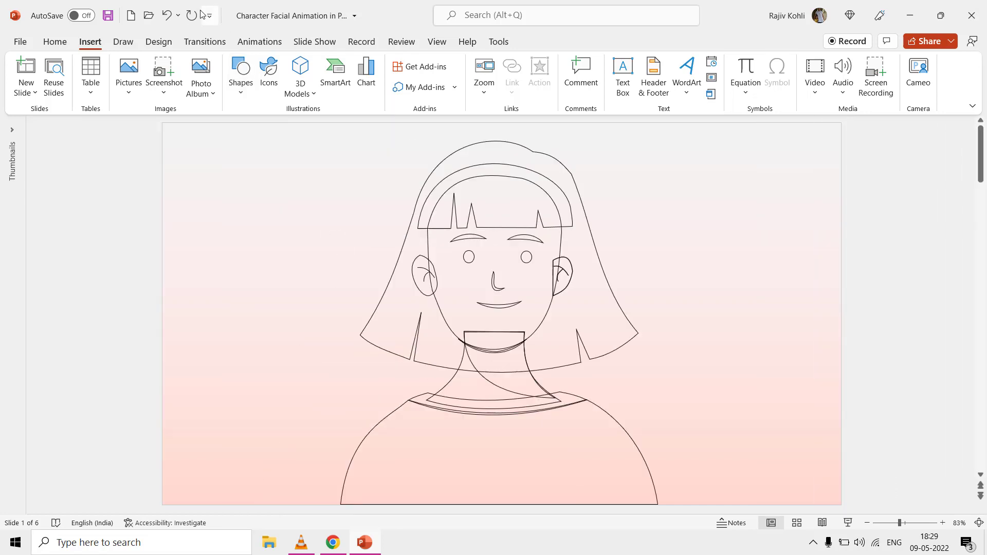
Step: Undo ten drawing steps to strip the face to outlines, then restore the coloured face
{"action": "left_click", "coordinate": [168, 17]}
{"action": "left_click", "coordinate": [167, 17]}
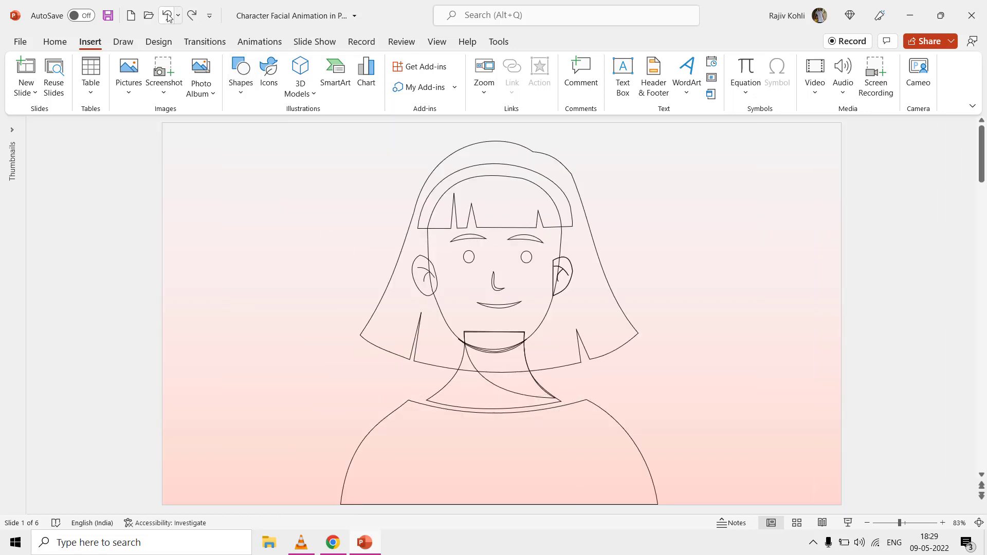
{"action": "left_click", "coordinate": [168, 17]}
{"action": "left_click", "coordinate": [168, 17]}
{"action": "left_click", "coordinate": [167, 17]}
{"action": "left_click", "coordinate": [167, 17]}
{"action": "left_click", "coordinate": [168, 17]}
{"action": "left_click", "coordinate": [167, 17]}
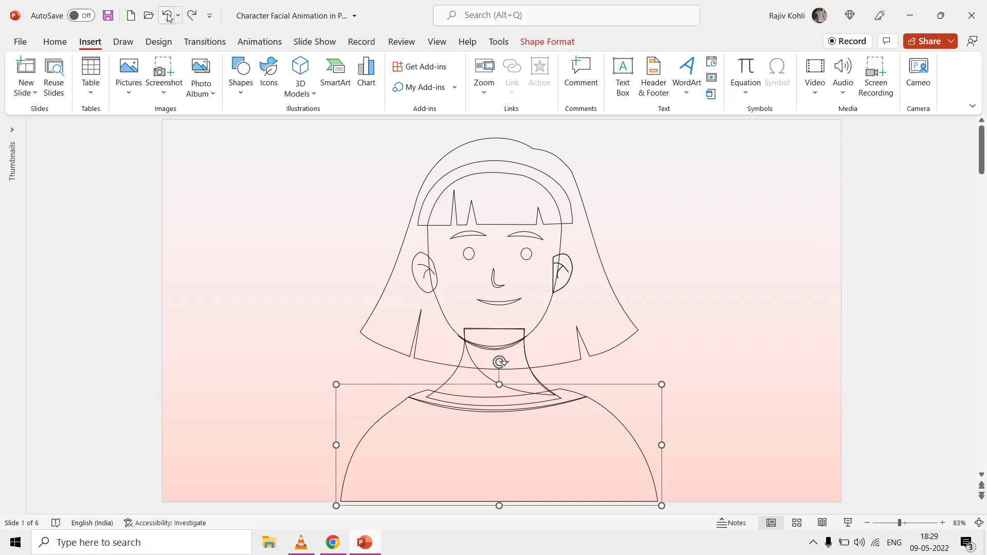
{"action": "left_click", "coordinate": [167, 16]}
{"action": "left_click", "coordinate": [168, 16]}
{"action": "left_click", "coordinate": [168, 17]}
{"action": "left_click", "coordinate": [168, 17]}
{"action": "left_click", "coordinate": [168, 17]}
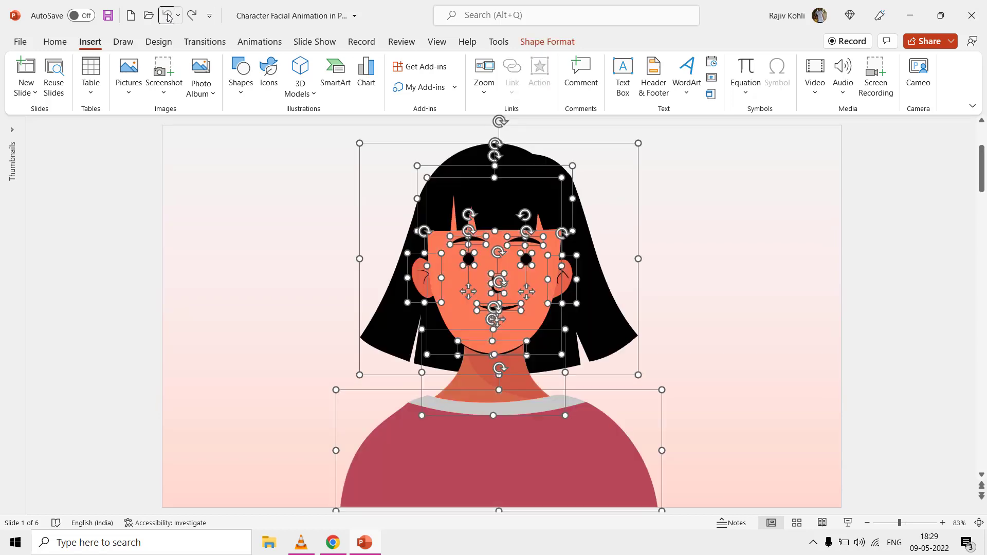
{"action": "left_click", "coordinate": [217, 171]}
Step: Open the Animation Pane and slide thumbnails, then view slides 2 through 6 in turn
{"action": "left_click", "coordinate": [261, 41]}
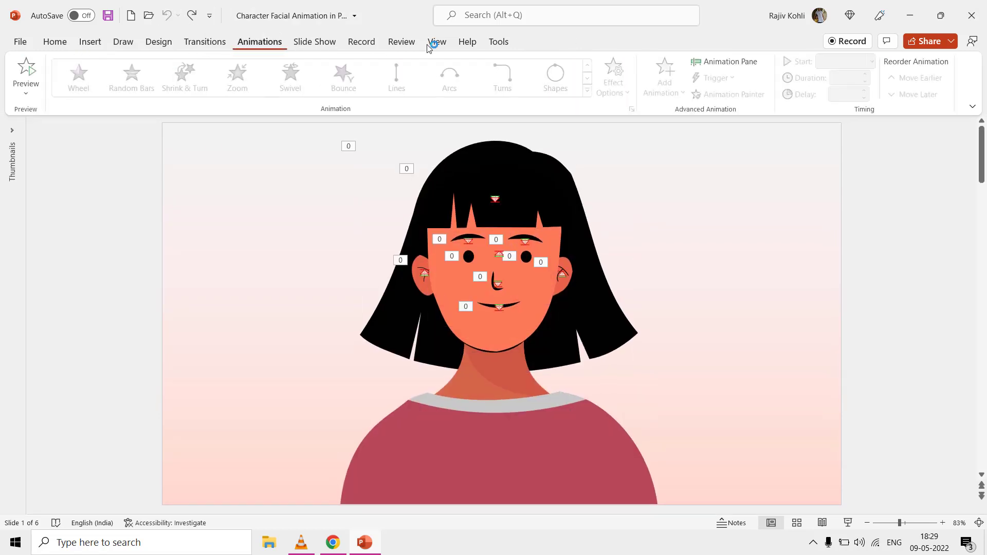
{"action": "left_click", "coordinate": [720, 61]}
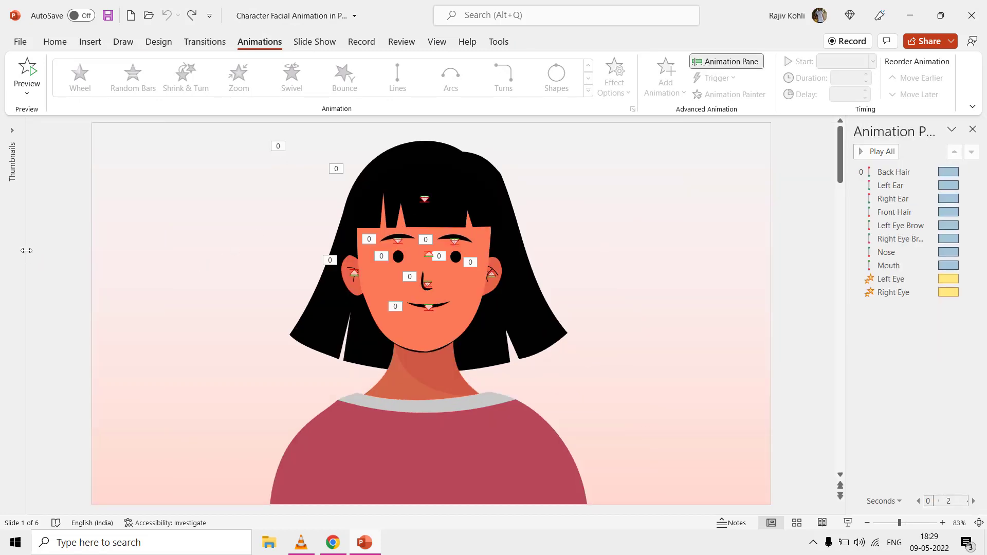
{"action": "left_click_drag", "start_coordinate": [27, 250], "coordinate": [109, 251]}
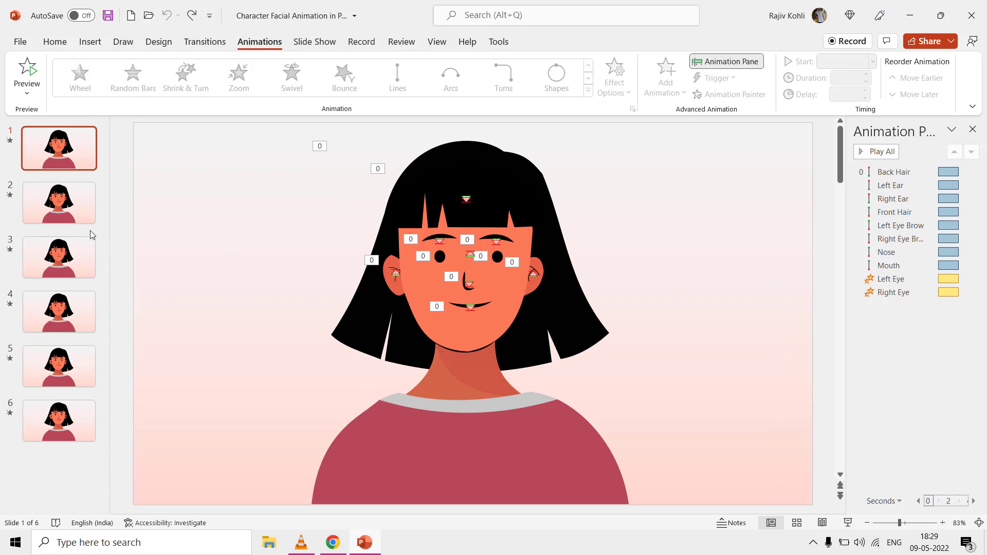
{"action": "left_click", "coordinate": [63, 199]}
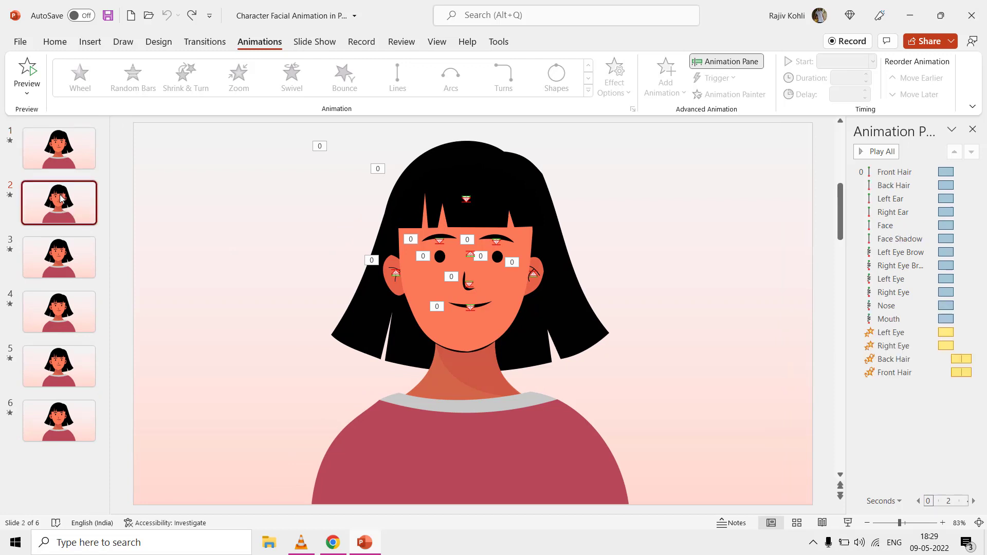
{"action": "left_click", "coordinate": [66, 254]}
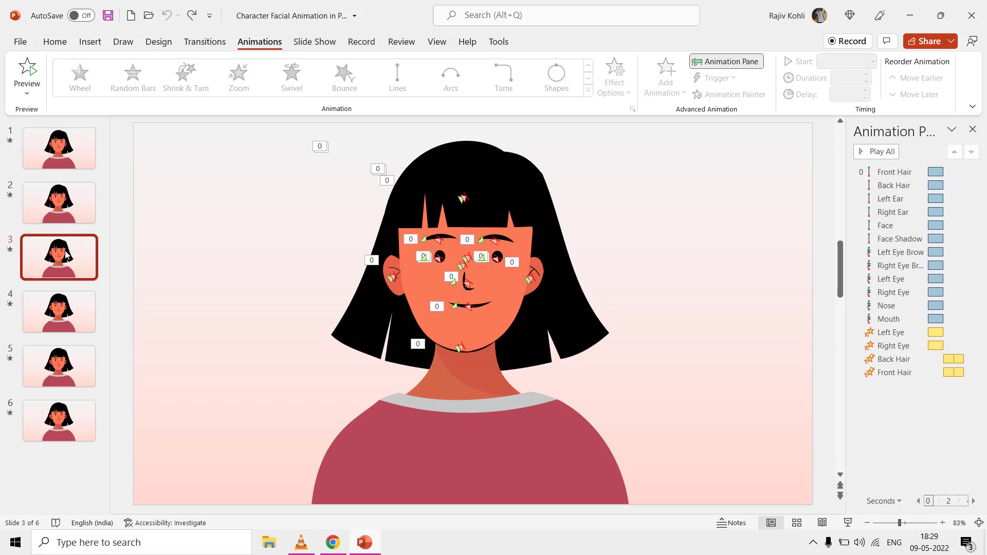
{"action": "left_click", "coordinate": [63, 317]}
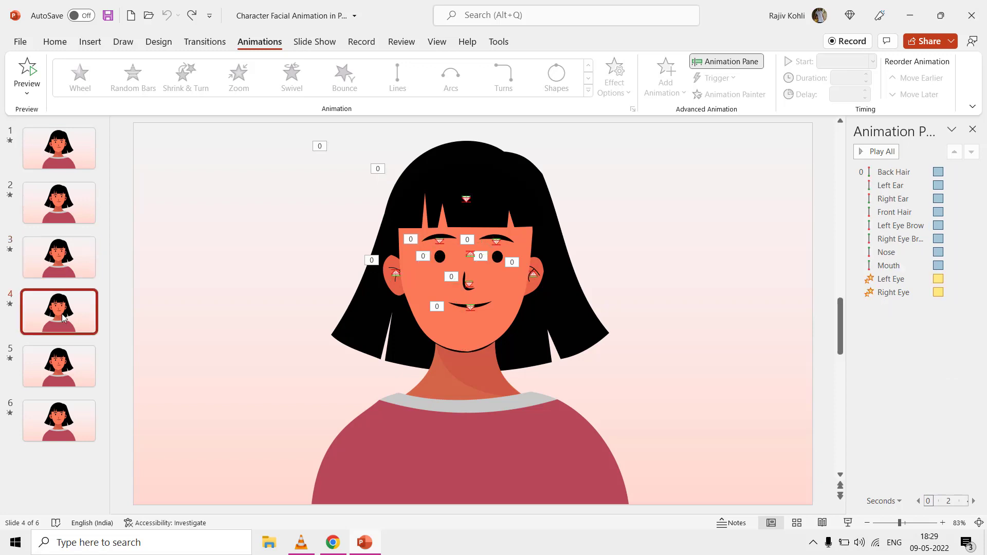
{"action": "left_click", "coordinate": [73, 369]}
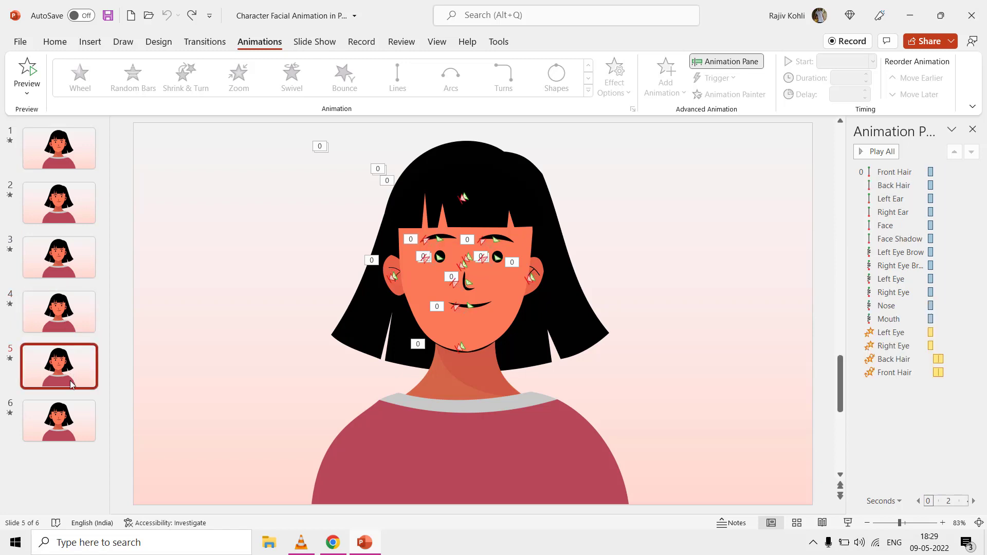
{"action": "left_click", "coordinate": [60, 425]}
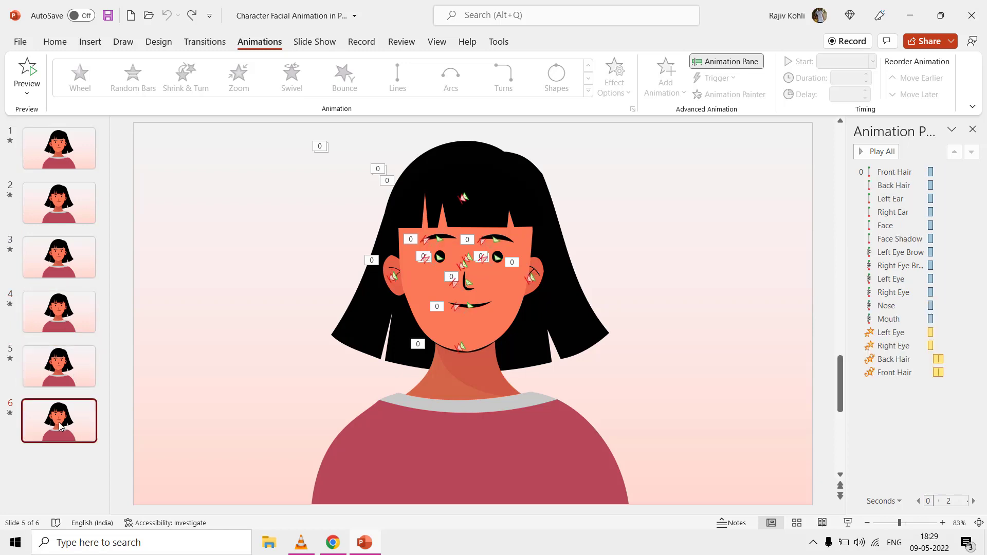
Step: Revisit slides 1–5, confirming 00.50 durations for Back Hair on slide 4 and Front Hair on slide 5
{"action": "left_click", "coordinate": [59, 154]}
{"action": "left_click", "coordinate": [60, 191]}
{"action": "left_click", "coordinate": [61, 259]}
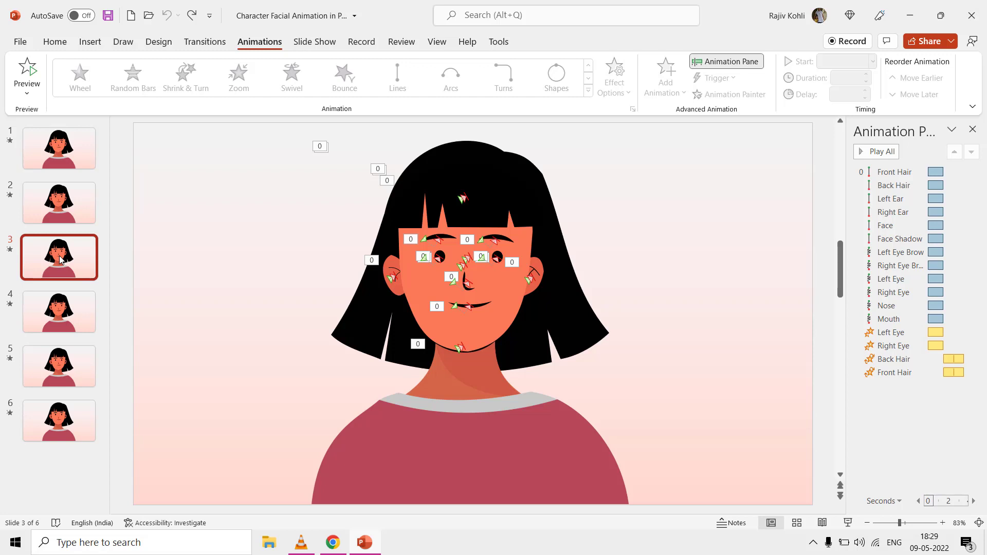
{"action": "left_click", "coordinate": [67, 322]}
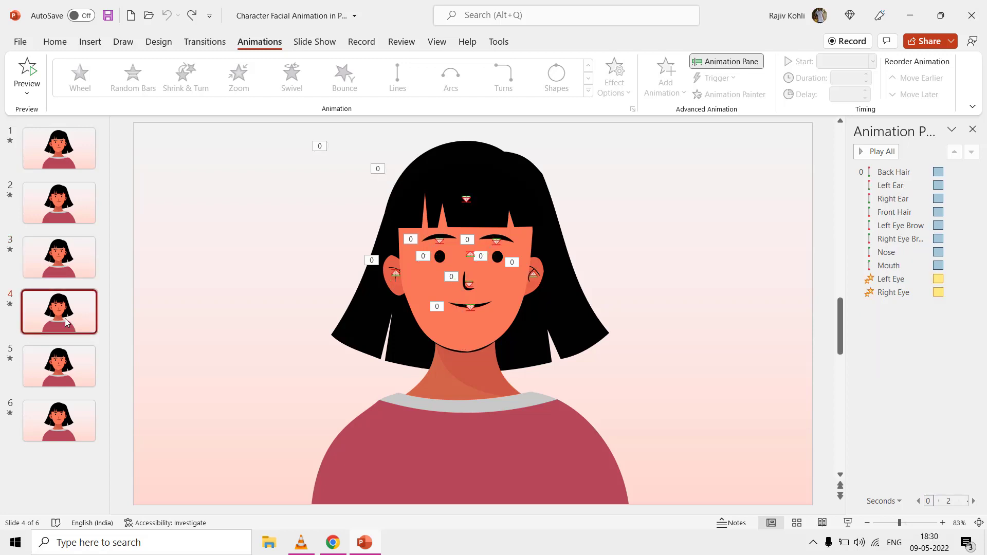
{"action": "left_click", "coordinate": [907, 171]}
{"action": "left_click", "coordinate": [853, 78]}
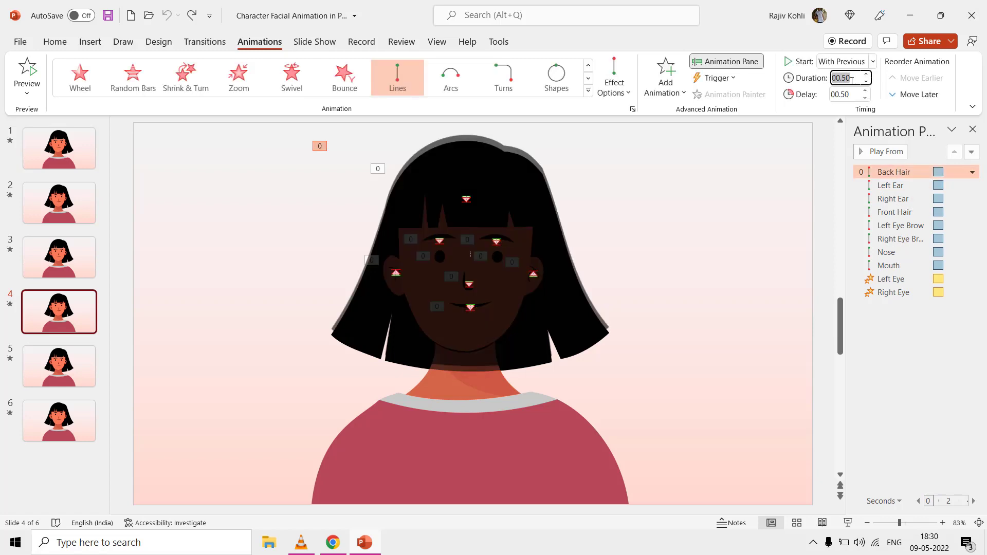
{"action": "left_click", "coordinate": [106, 358]}
{"action": "left_click", "coordinate": [377, 169]}
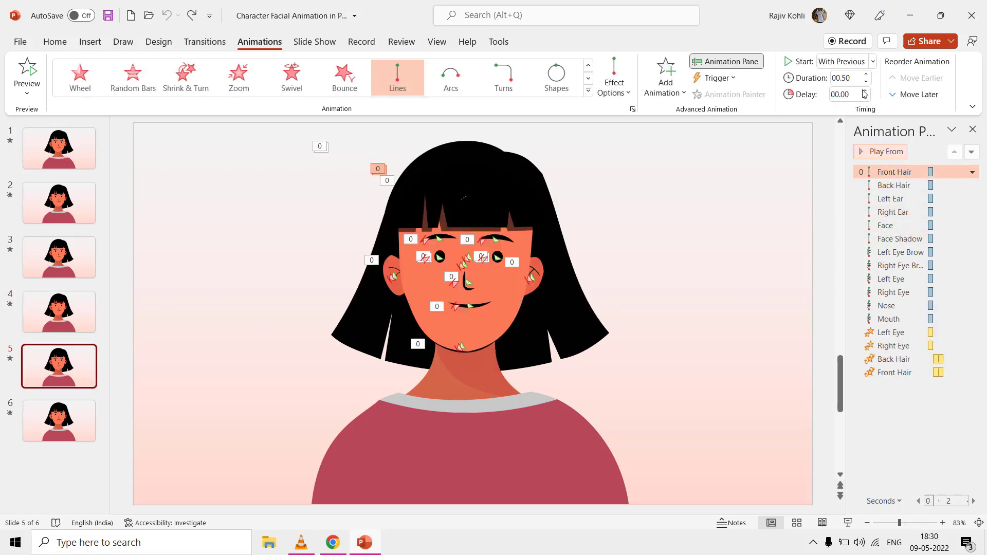
{"action": "left_click", "coordinate": [851, 77]}
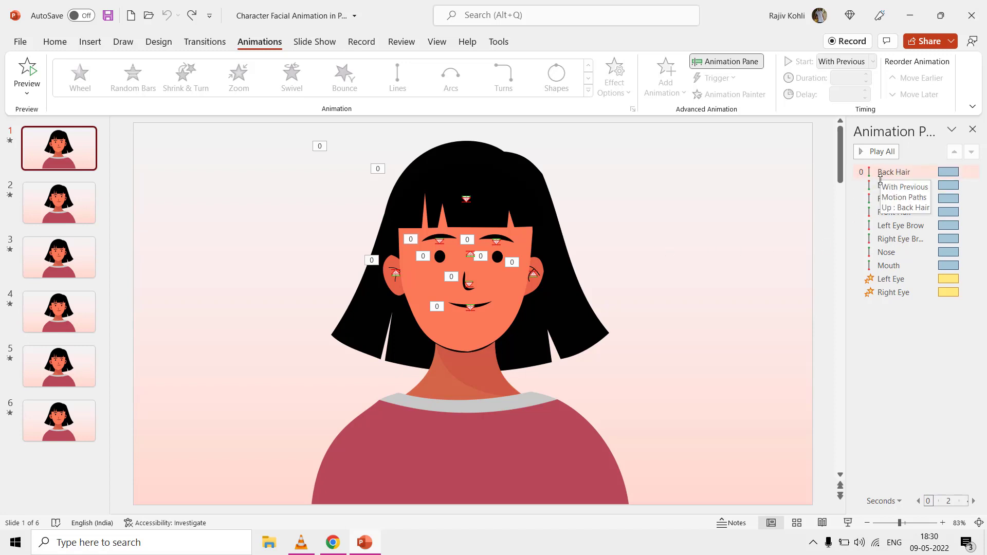
Step: Inspect the Right Ear, Front Hair, both eyebrow, Nose and Mouth animations on slide 1
{"action": "left_click", "coordinate": [883, 200]}
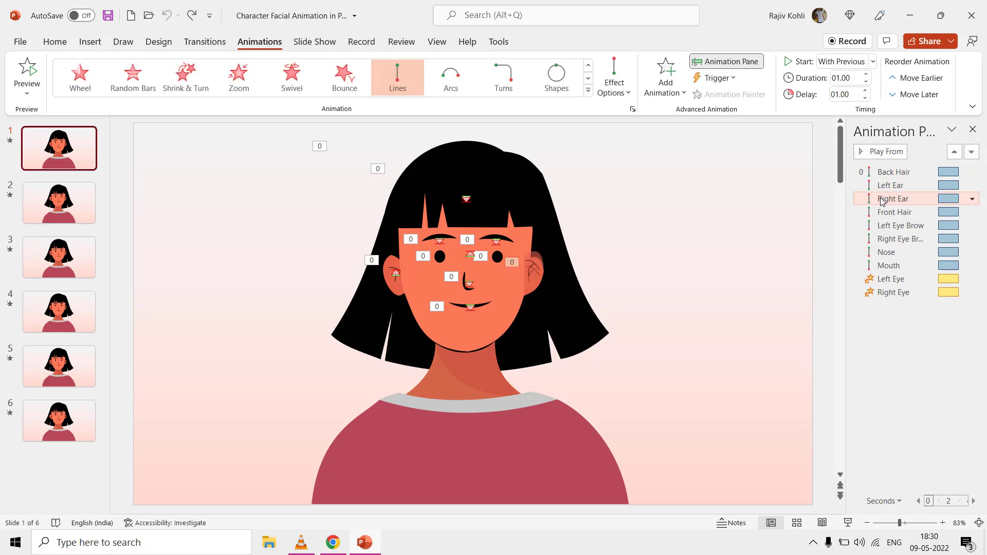
{"action": "left_click_drag", "start_coordinate": [882, 201], "coordinate": [893, 212]}
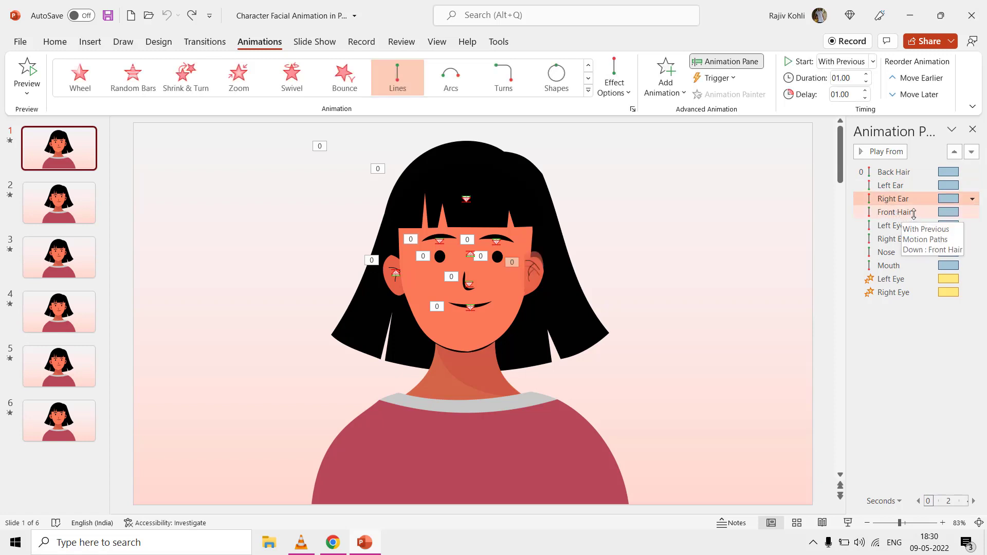
{"action": "left_click", "coordinate": [901, 212]}
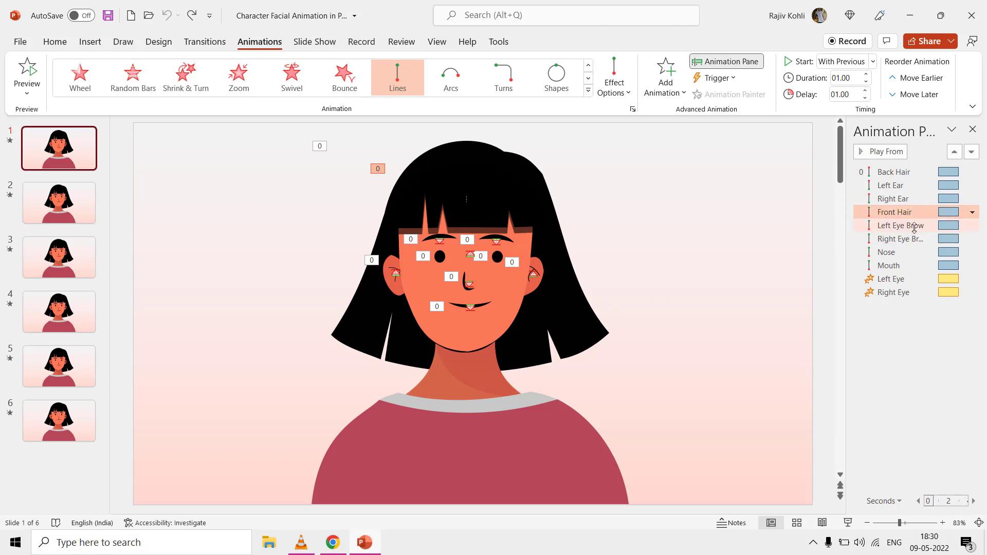
{"action": "left_click", "coordinate": [913, 226]}
{"action": "left_click", "coordinate": [913, 239]}
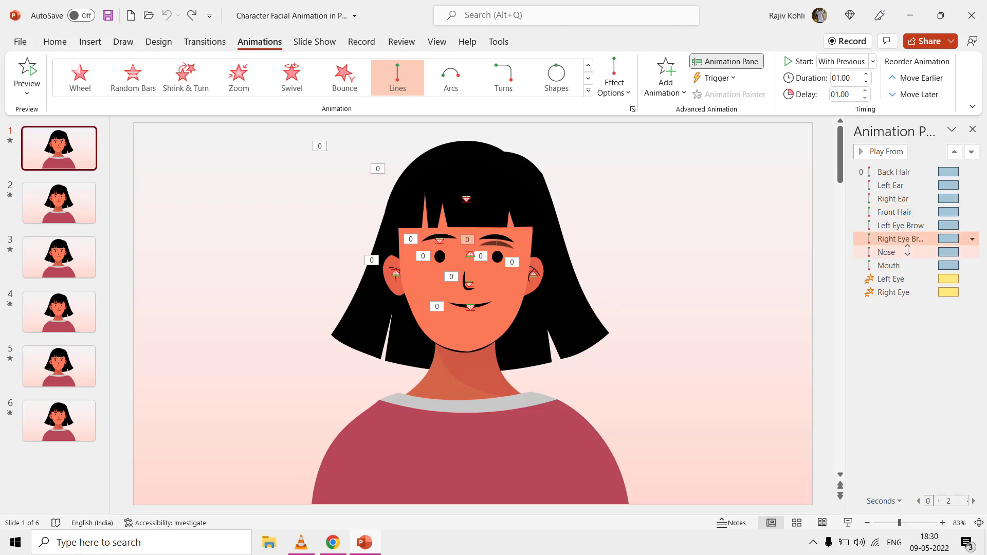
{"action": "left_click", "coordinate": [907, 252]}
{"action": "left_click", "coordinate": [905, 266]}
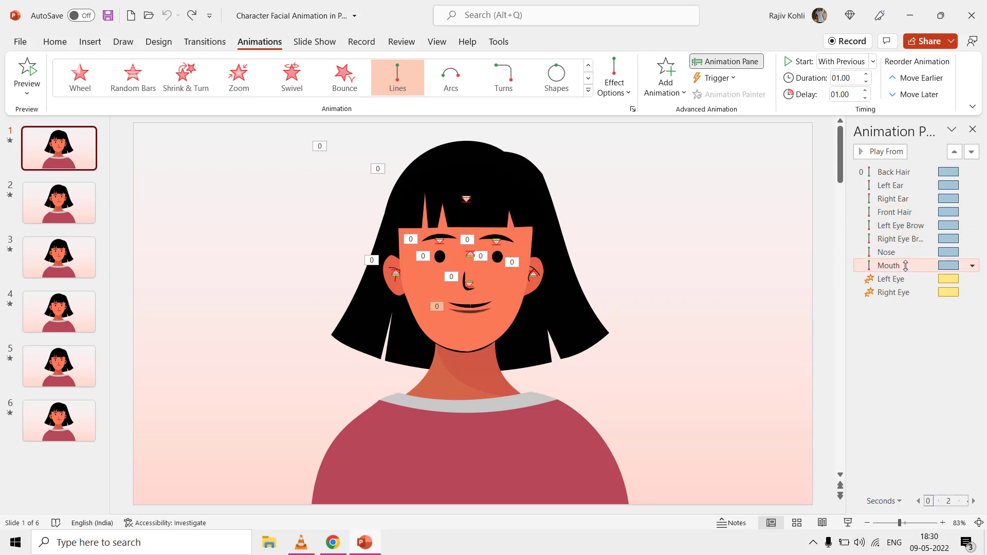
Step: Check the Right Eye's Grow/Shrink effect, then select the face shape and Back Hair animation
{"action": "left_click", "coordinate": [900, 292]}
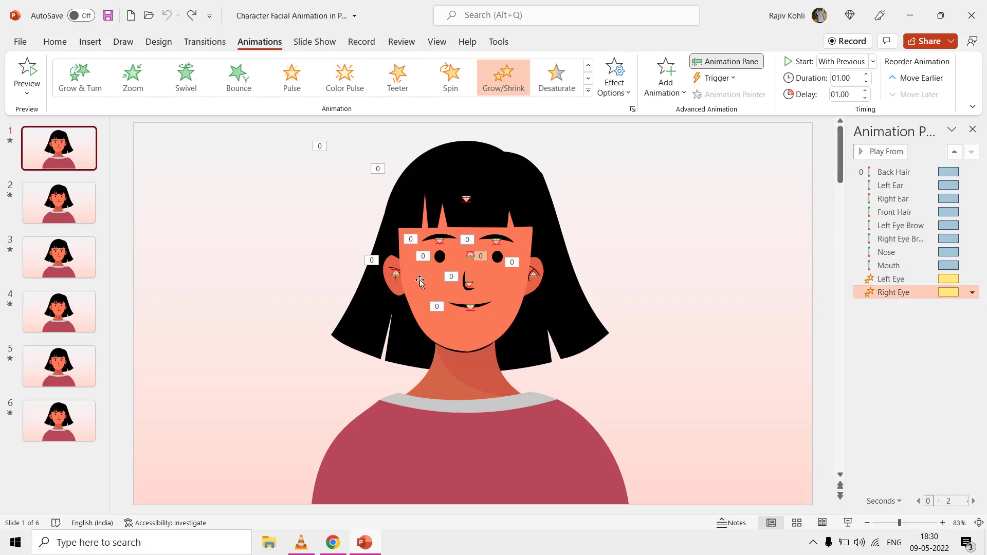
{"action": "left_click", "coordinate": [413, 251]}
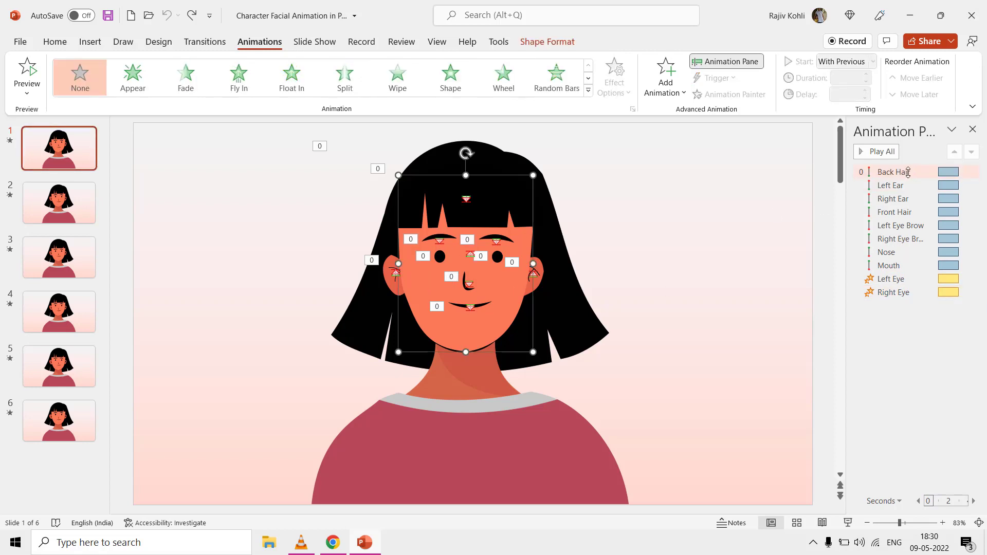
{"action": "left_click", "coordinate": [559, 225]}
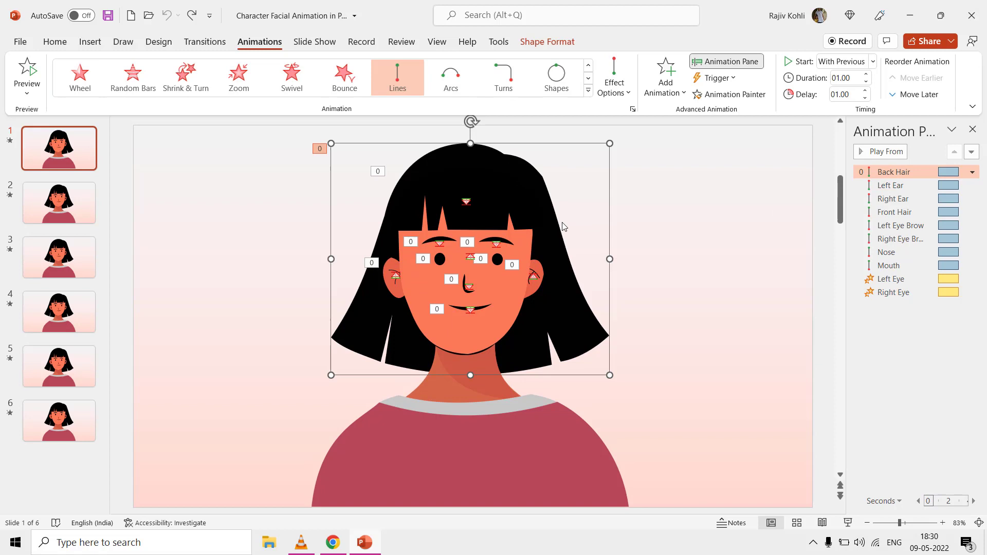
Step: Delete the Back Hair animation and give the left ear an Up path ending beside the eye
{"action": "right_click", "coordinate": [889, 171]}
{"action": "left_click", "coordinate": [894, 276]}
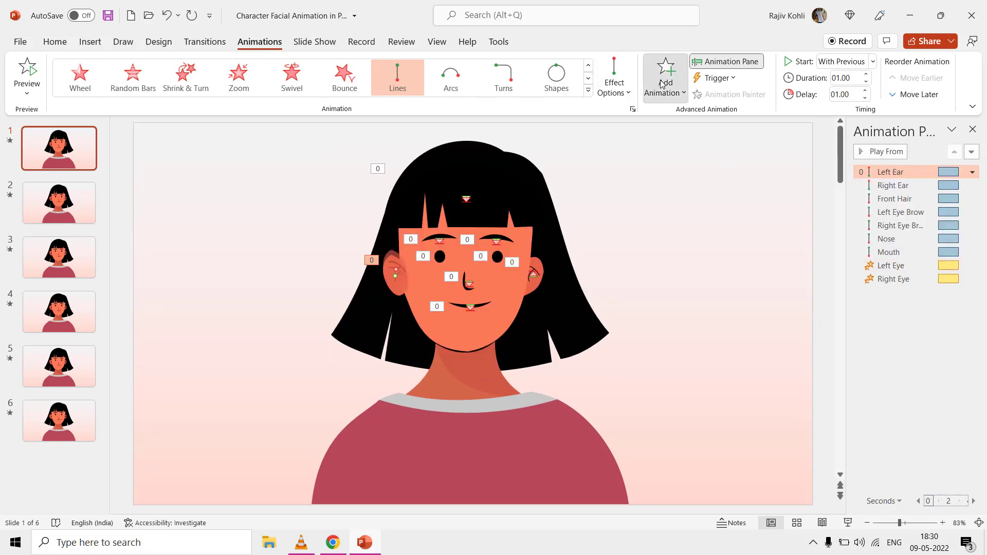
{"action": "left_click", "coordinate": [663, 83]}
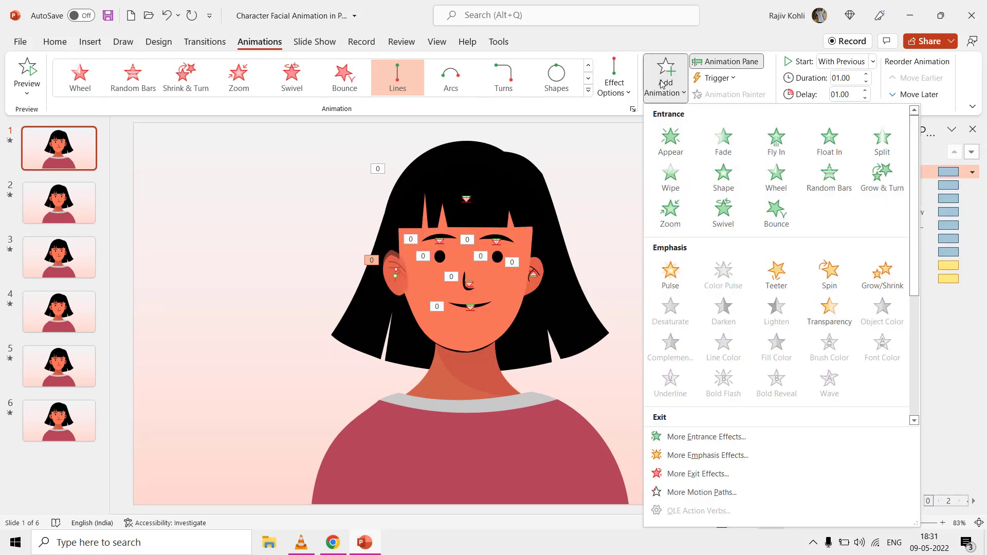
{"action": "left_click", "coordinate": [678, 492]}
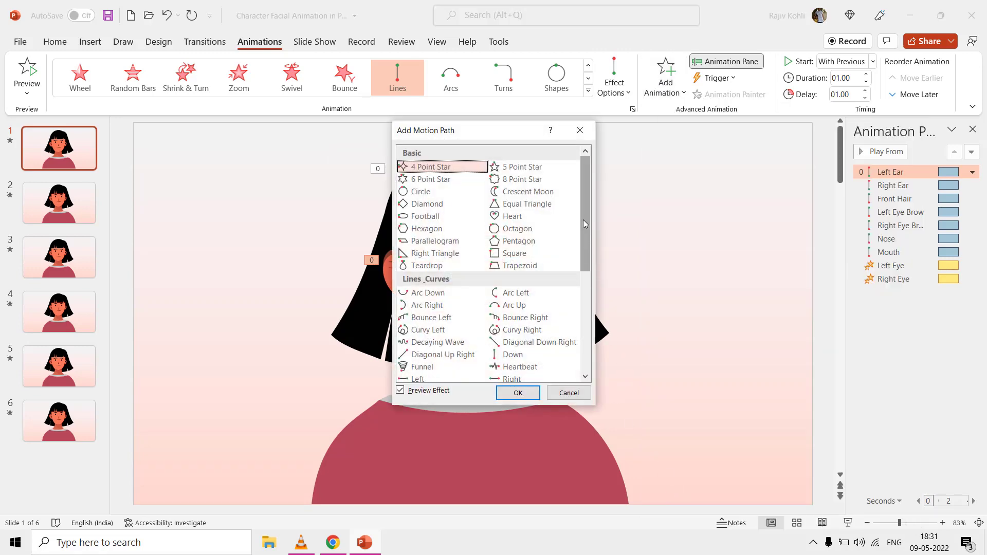
{"action": "left_click_drag", "start_coordinate": [583, 220], "coordinate": [581, 264]}
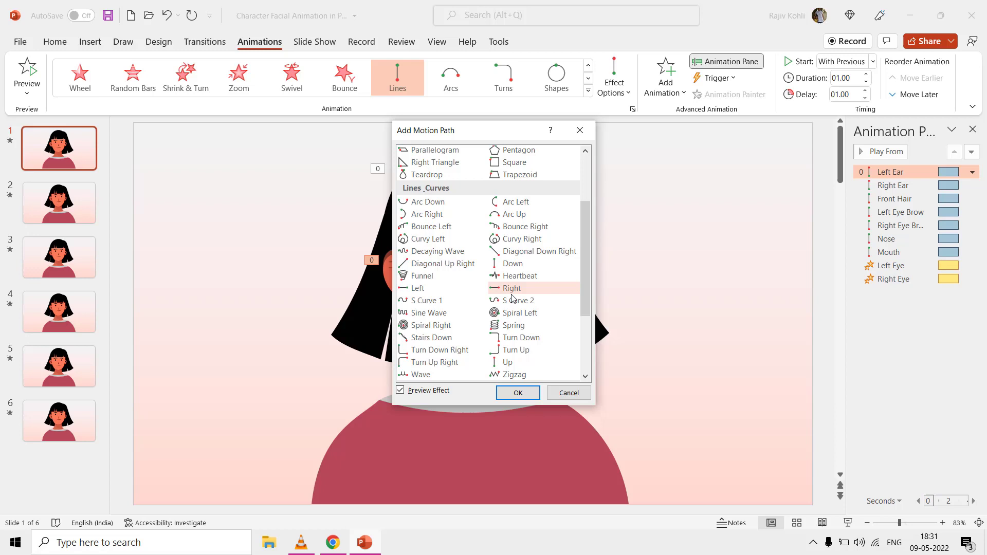
{"action": "left_click", "coordinate": [516, 362]}
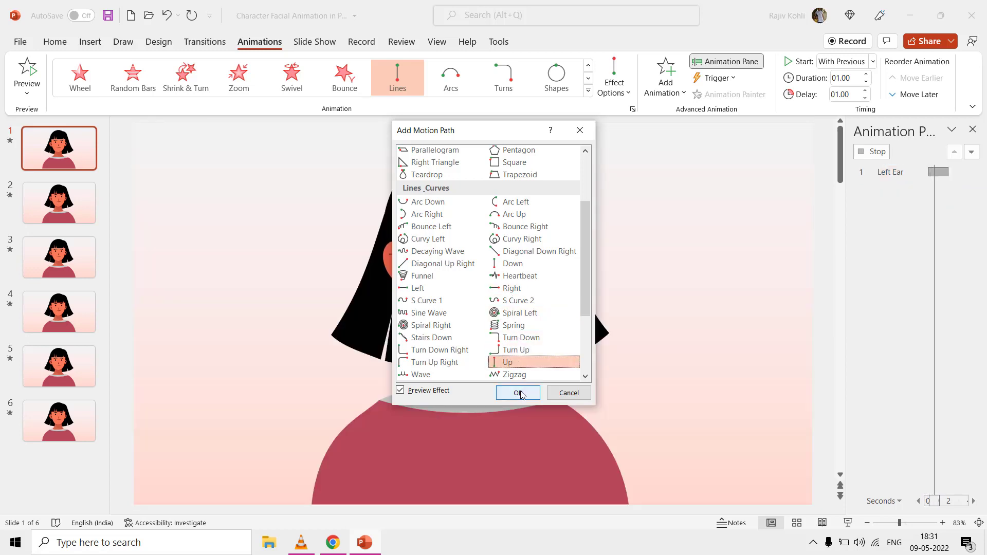
{"action": "left_click", "coordinate": [518, 391]}
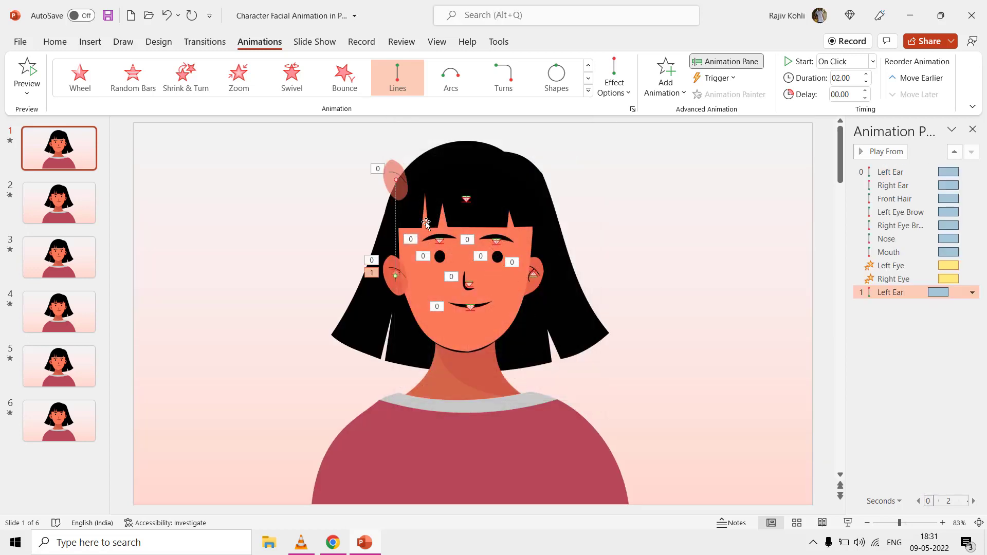
{"action": "left_click_drag", "start_coordinate": [396, 178], "coordinate": [396, 263]}
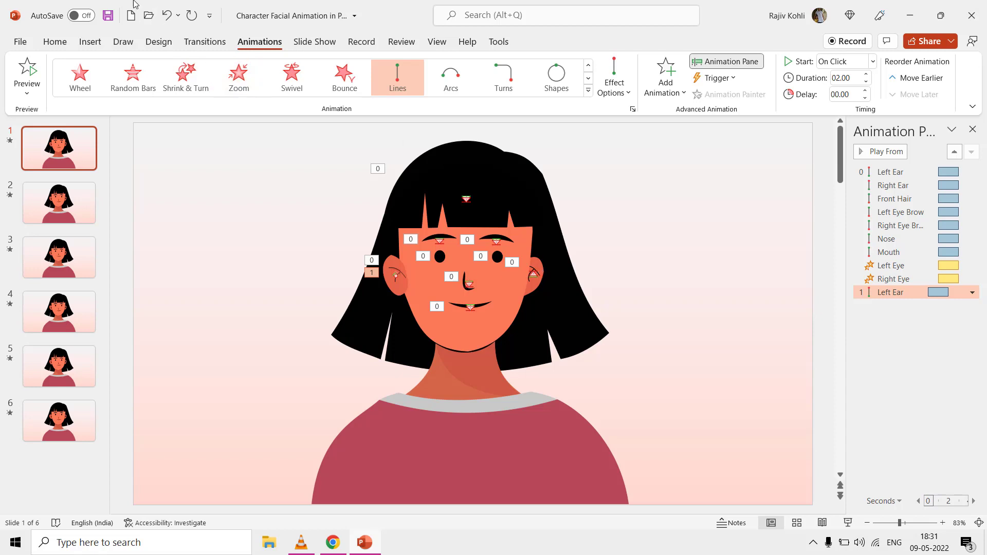
Step: Undo twice to drop the extra left ear path and restore Back Hair's animation, then check its timing fields
{"action": "left_click", "coordinate": [166, 15]}
{"action": "left_click", "coordinate": [166, 15]}
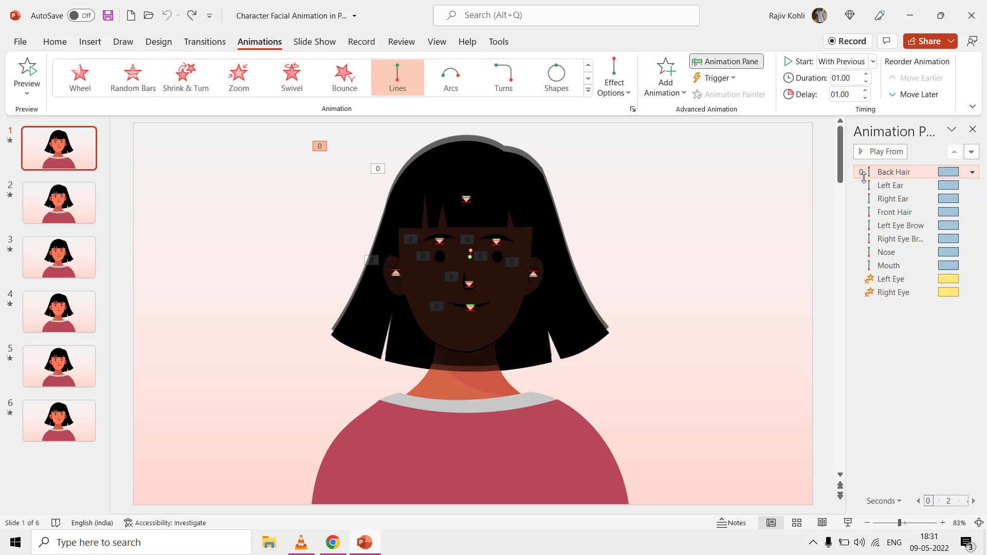
{"action": "left_click", "coordinate": [849, 78]}
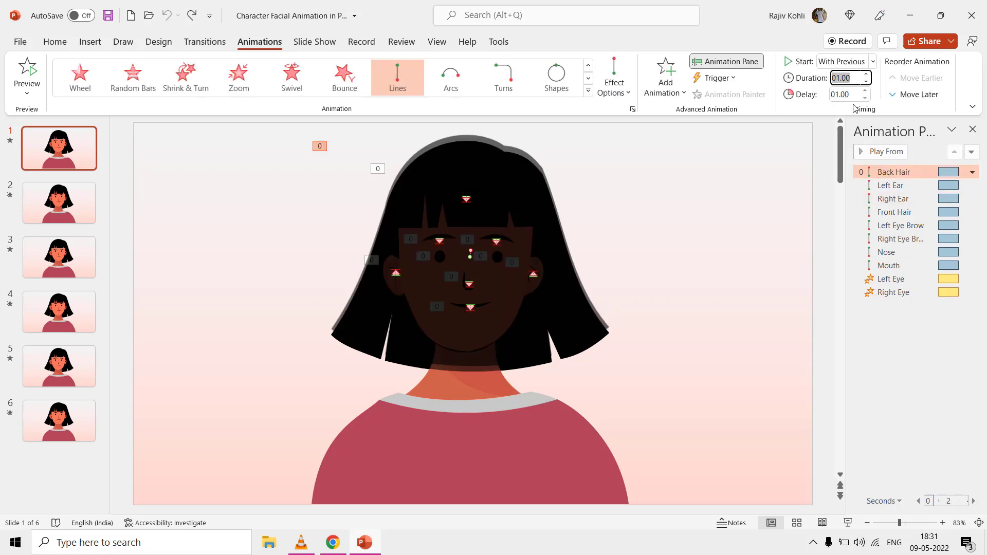
{"action": "key", "text": "Tab"}
Step: Step through the Left Ear, Right Ear, Front Hair, eyebrow, Nose and Mouth animations
{"action": "left_click", "coordinate": [903, 185]}
{"action": "left_click", "coordinate": [903, 199]}
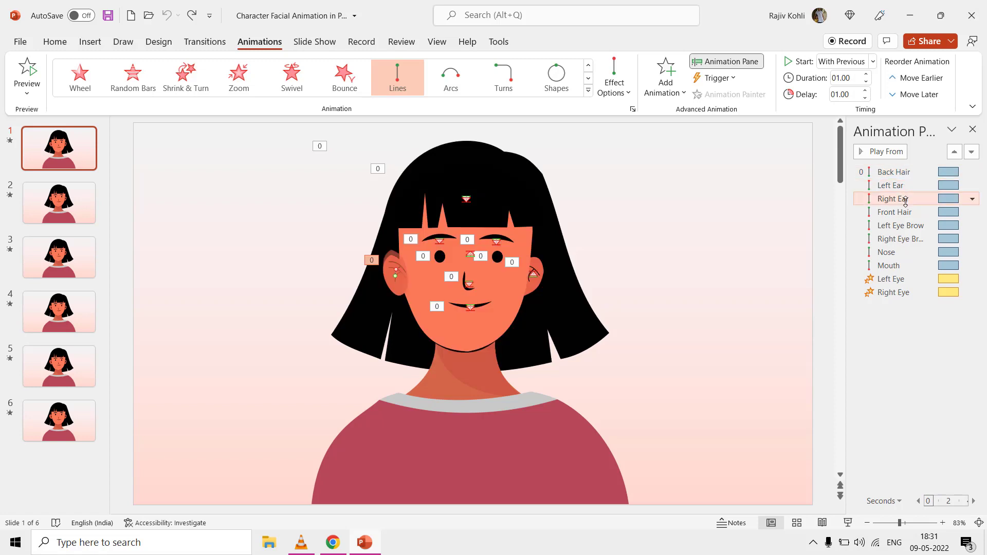
{"action": "left_click", "coordinate": [904, 212]}
{"action": "left_click", "coordinate": [904, 227]}
{"action": "left_click", "coordinate": [903, 239]}
{"action": "left_click", "coordinate": [903, 252]}
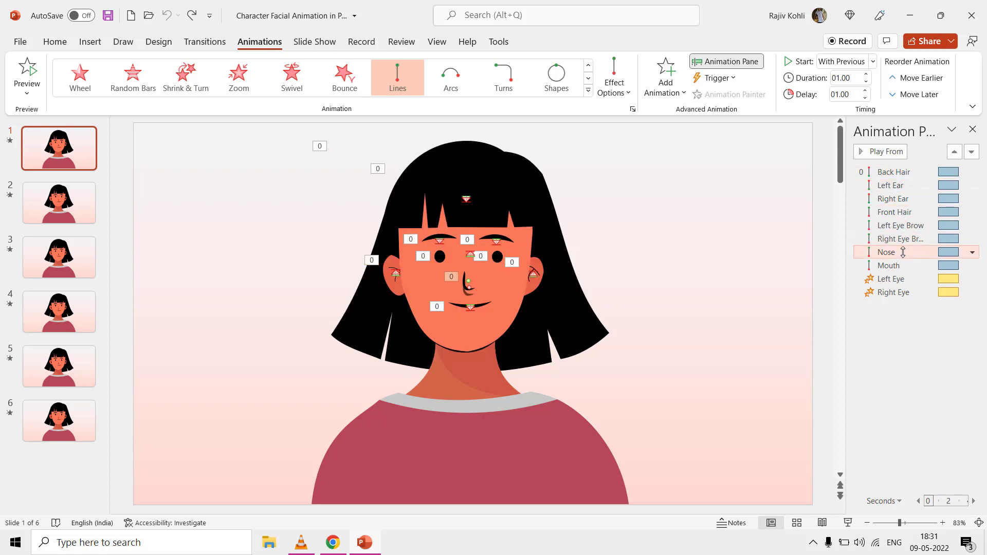
{"action": "left_click", "coordinate": [903, 265]}
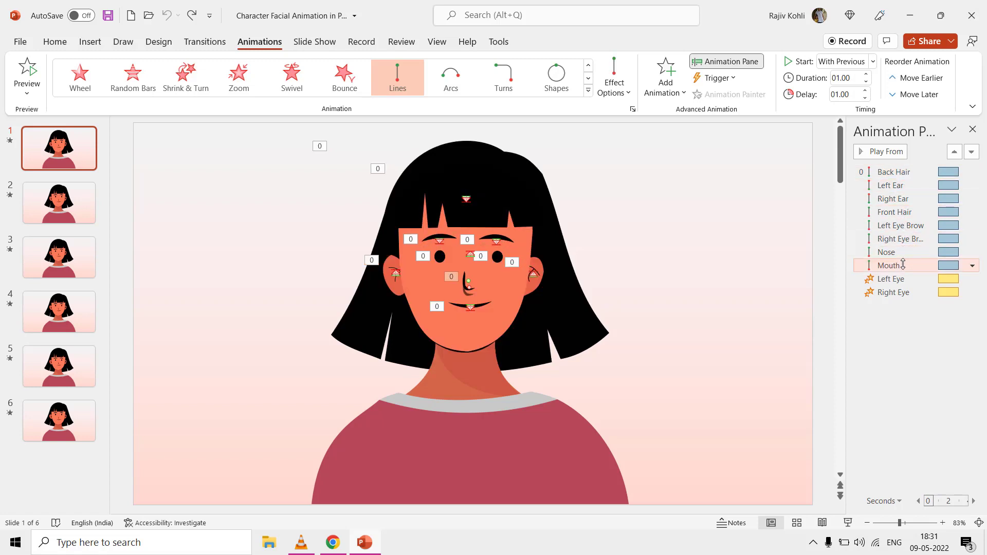
Step: Turn off Auto-reverse for Back Hair, then review the Left Ear and Right Ear effect settings
{"action": "double_click", "coordinate": [906, 171]}
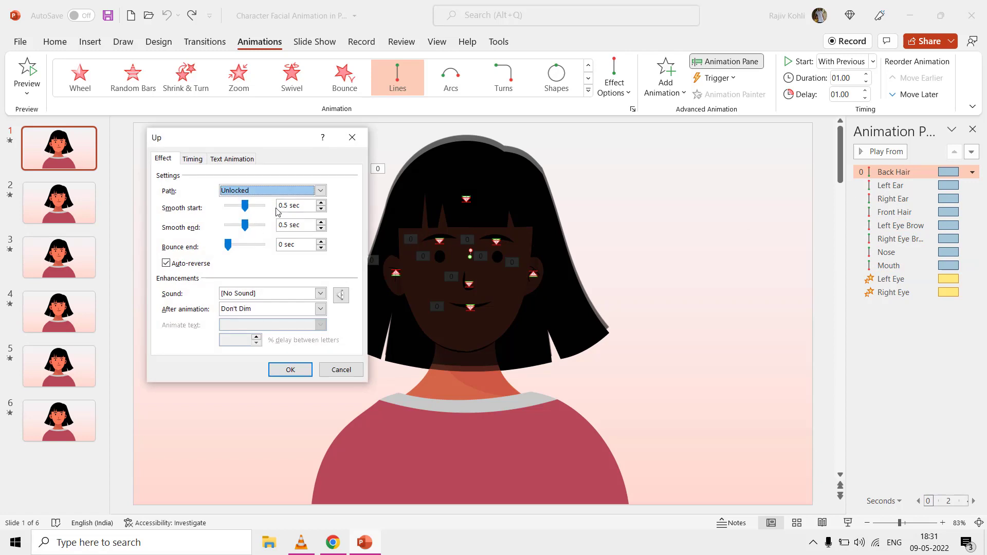
{"action": "left_click", "coordinate": [301, 204]}
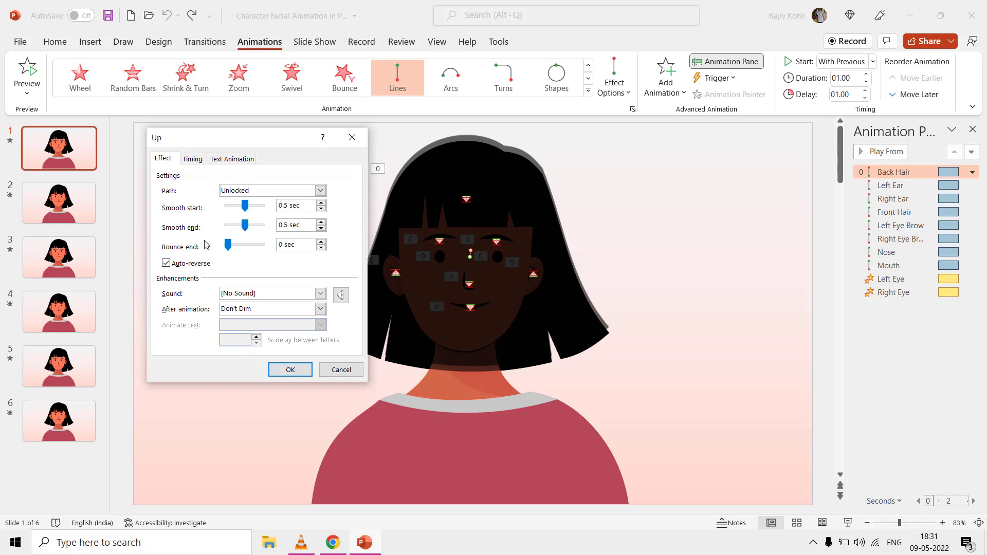
{"action": "left_click", "coordinate": [180, 268]}
{"action": "left_click", "coordinate": [292, 370]}
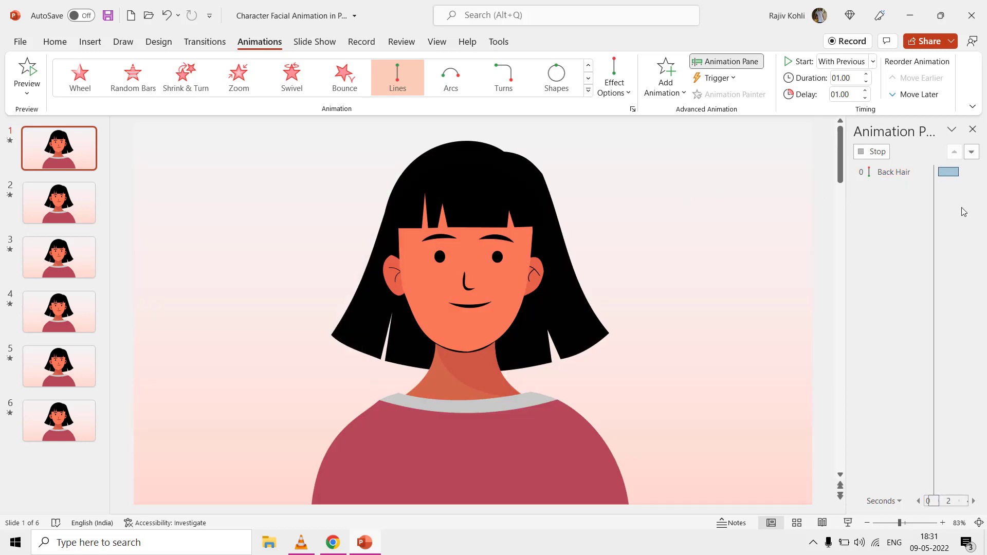
{"action": "double_click", "coordinate": [894, 185]}
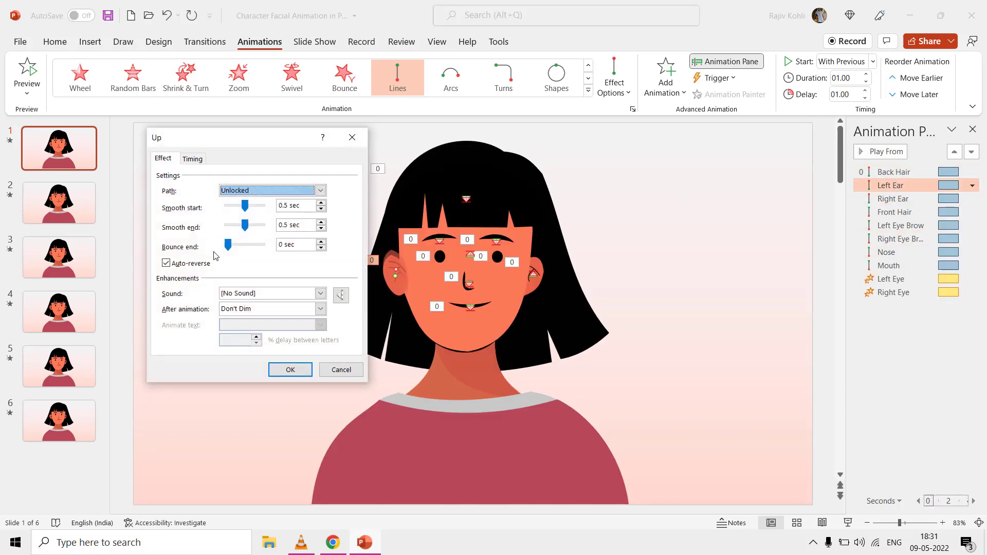
{"action": "key", "text": "Return"}
{"action": "double_click", "coordinate": [892, 198]}
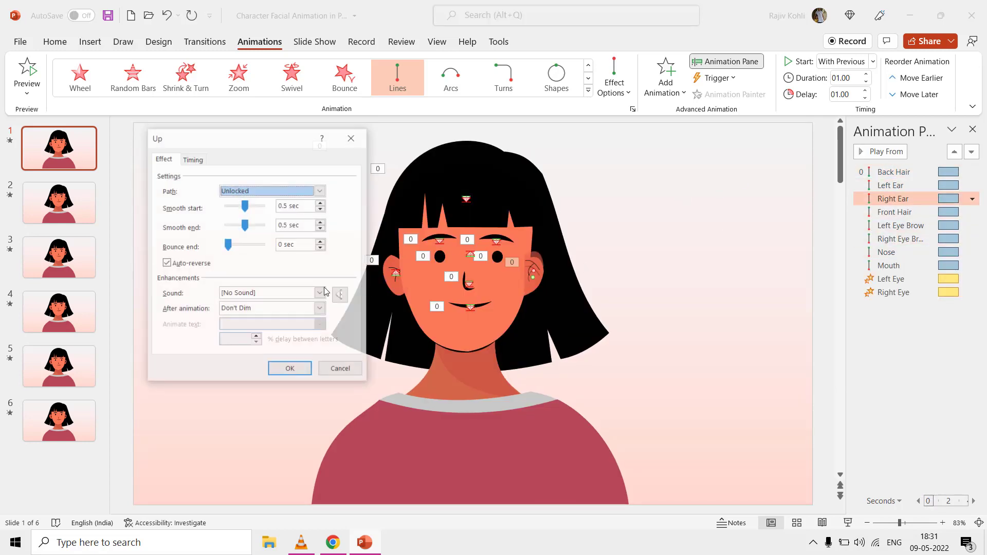
{"action": "key", "text": "Return"}
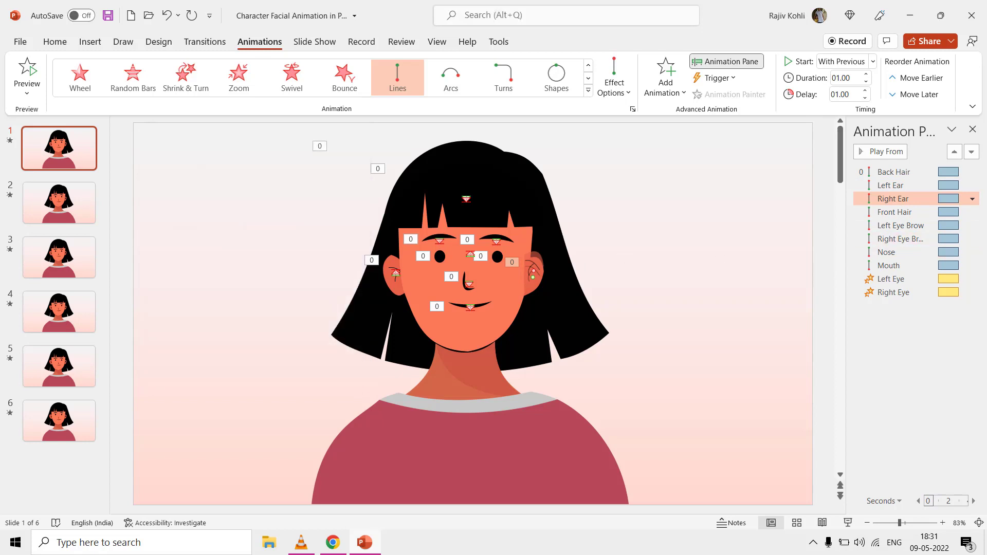
Step: Set Back Hair through Mouth to start With Previous with a 1-second delay
{"action": "left_click", "coordinate": [905, 177]}
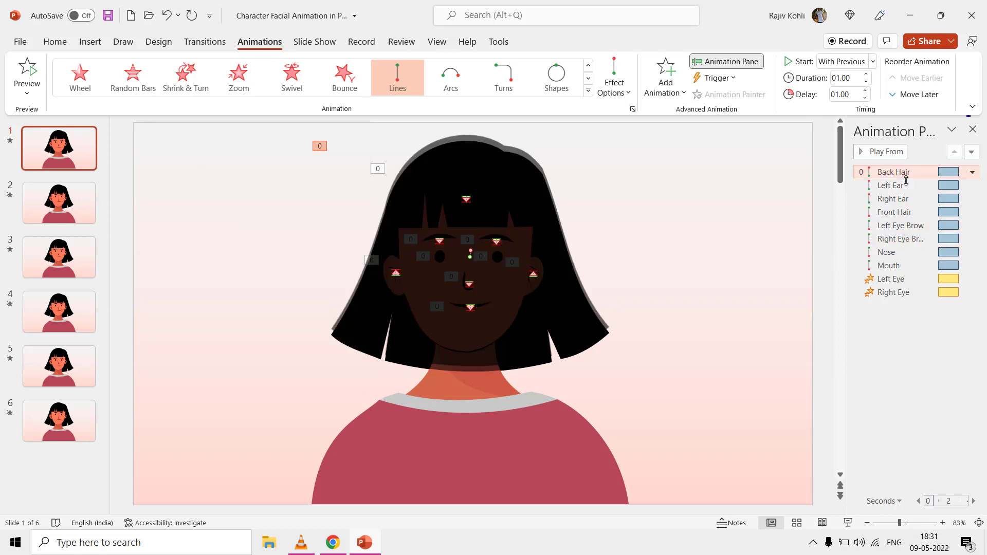
{"action": "left_click", "coordinate": [899, 265], "text": "shift"}
{"action": "left_click", "coordinate": [847, 62]}
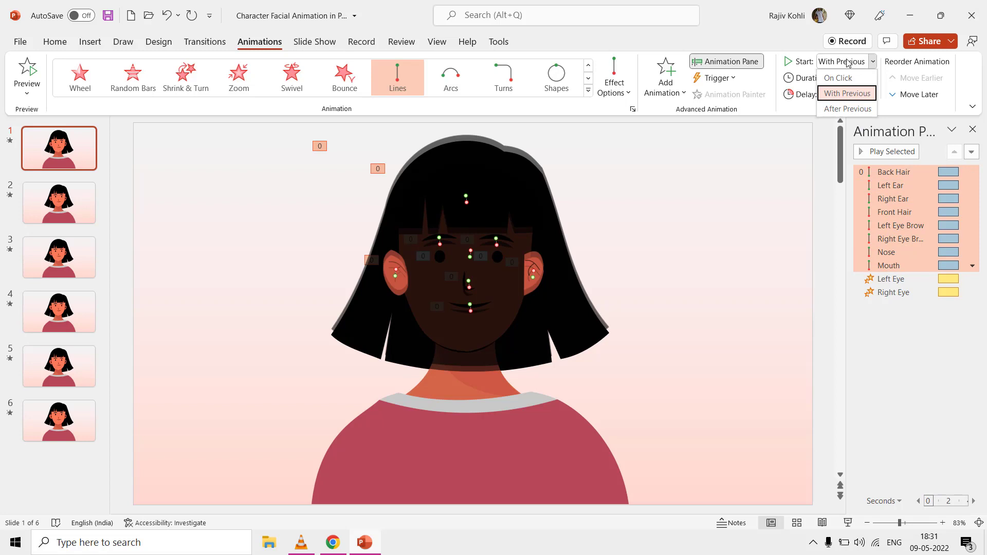
{"action": "left_click", "coordinate": [848, 94]}
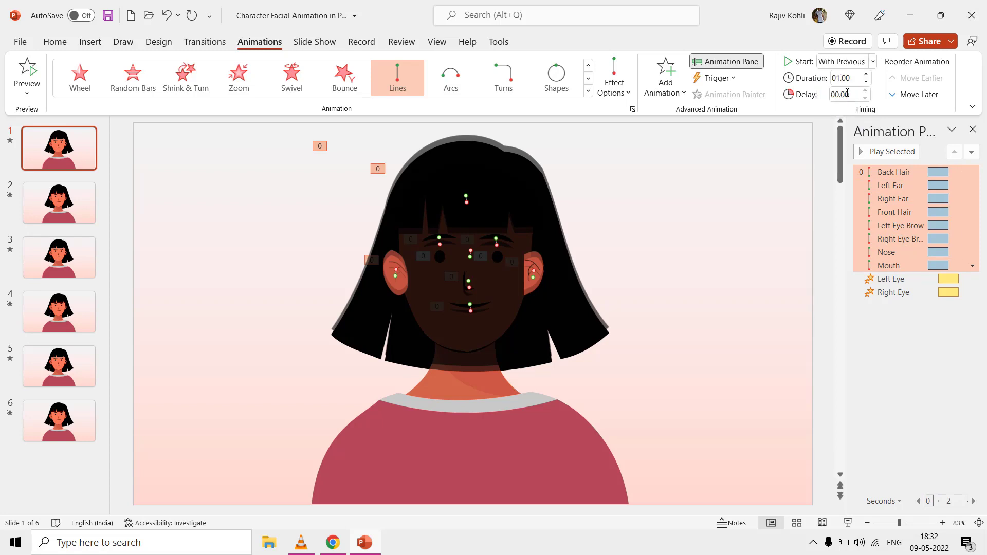
{"action": "type", "text": "1"}
{"action": "key", "text": "Return"}
Step: Keep the Left Eye's Grow/Shrink at 10% Vertical and turn off its Auto-reverse
{"action": "double_click", "coordinate": [918, 281]}
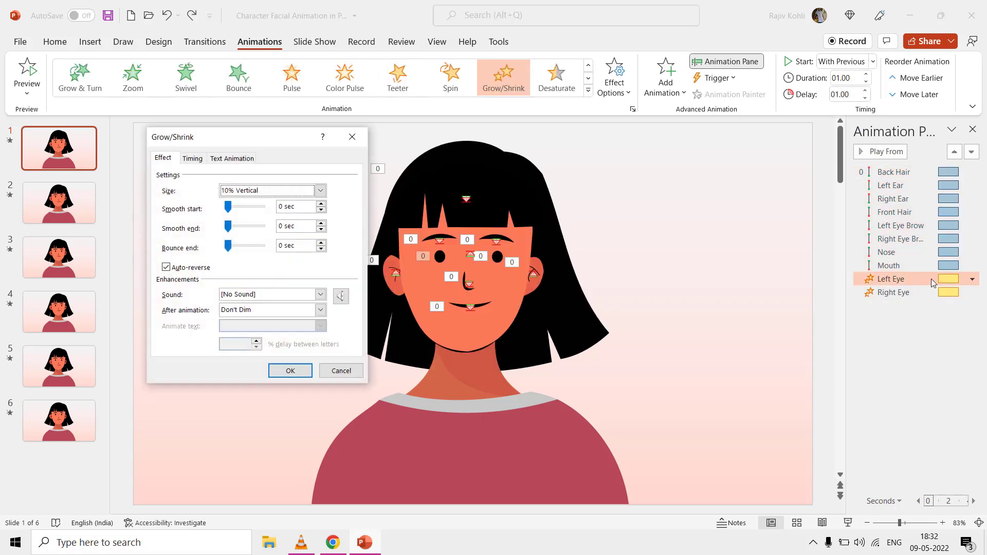
{"action": "left_click", "coordinate": [247, 193]}
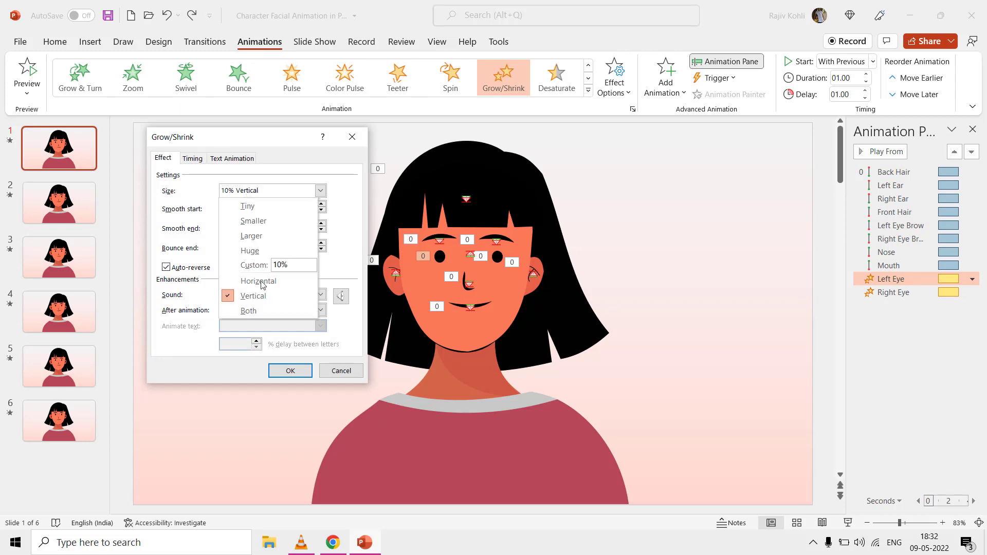
{"action": "left_click", "coordinate": [262, 298]}
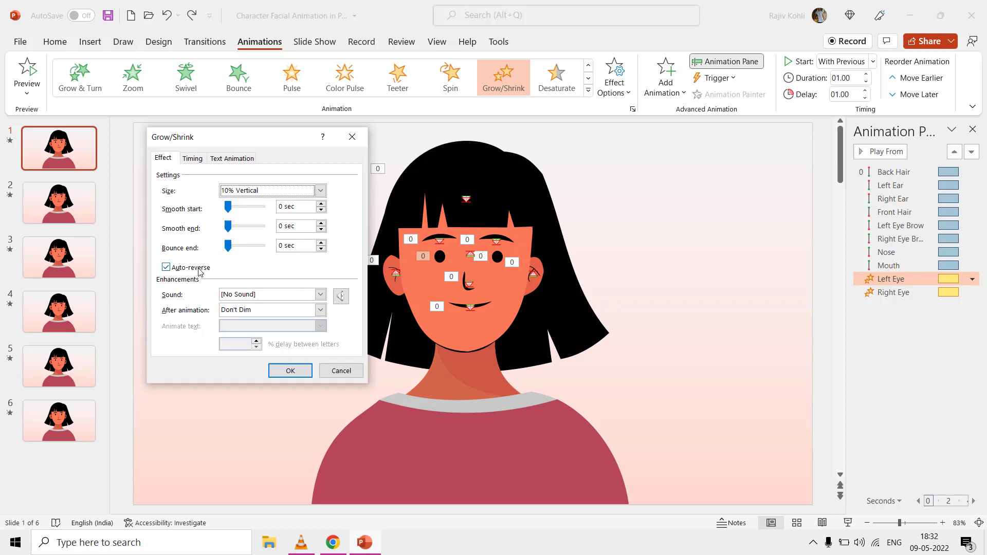
{"action": "left_click", "coordinate": [198, 268]}
{"action": "left_click", "coordinate": [333, 369]}
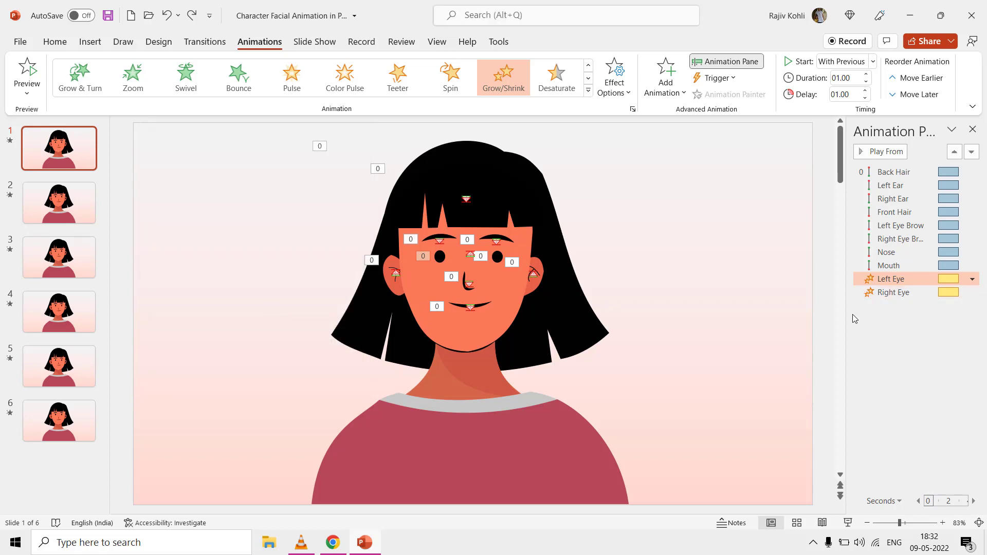
Step: Turn off Auto-reverse on the Right Eye's 10% Vertical Grow/Shrink effect
{"action": "double_click", "coordinate": [868, 292]}
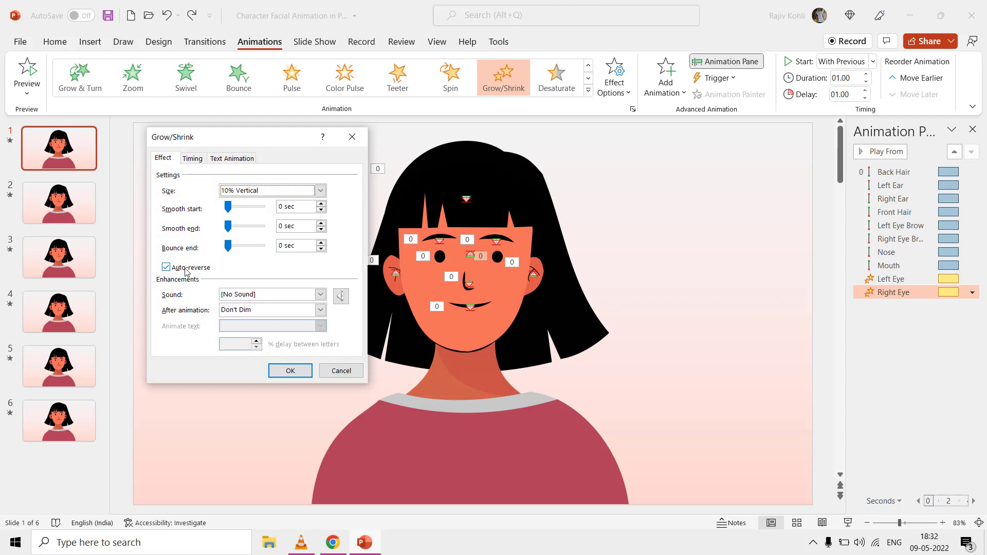
{"action": "left_click", "coordinate": [186, 269]}
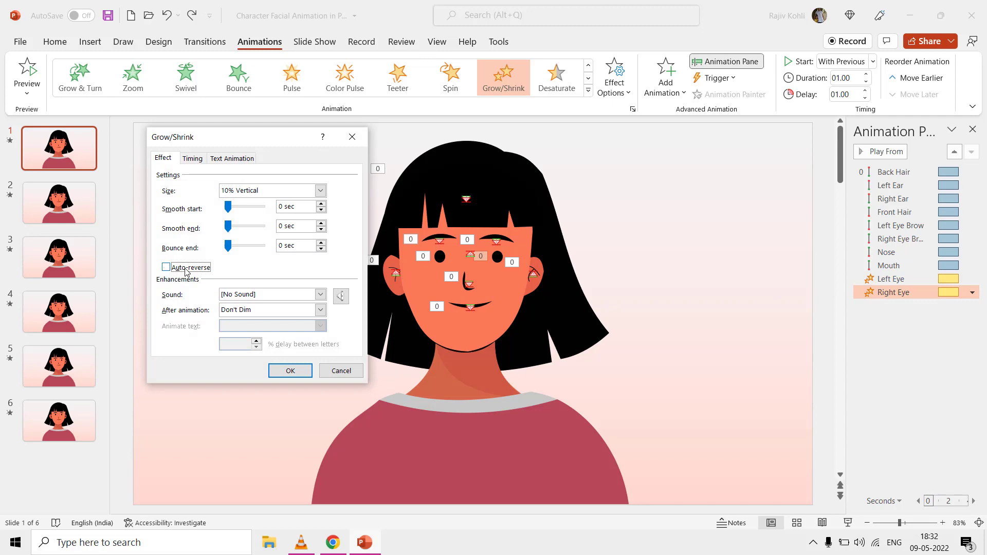
{"action": "left_click", "coordinate": [267, 191]}
{"action": "left_click", "coordinate": [267, 191]}
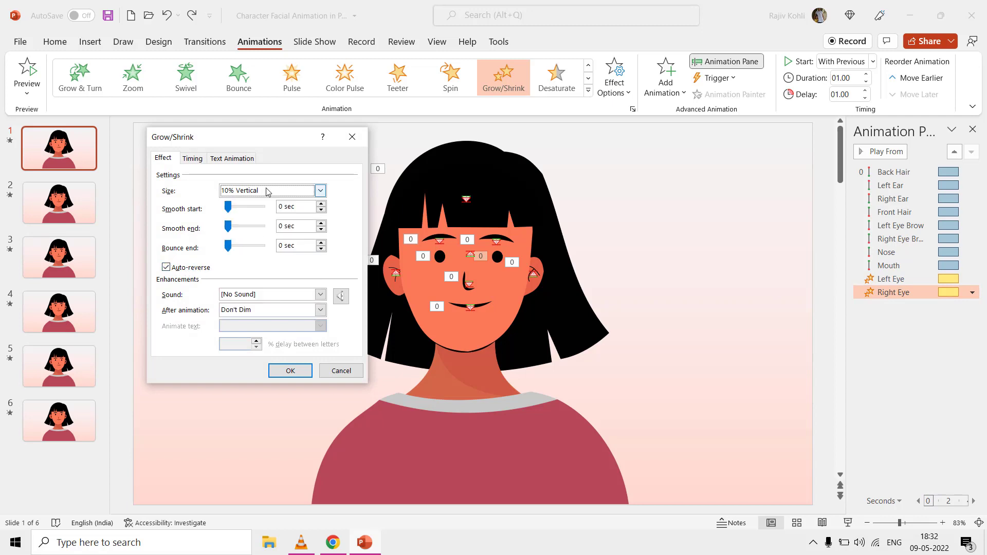
{"action": "key", "text": "Return"}
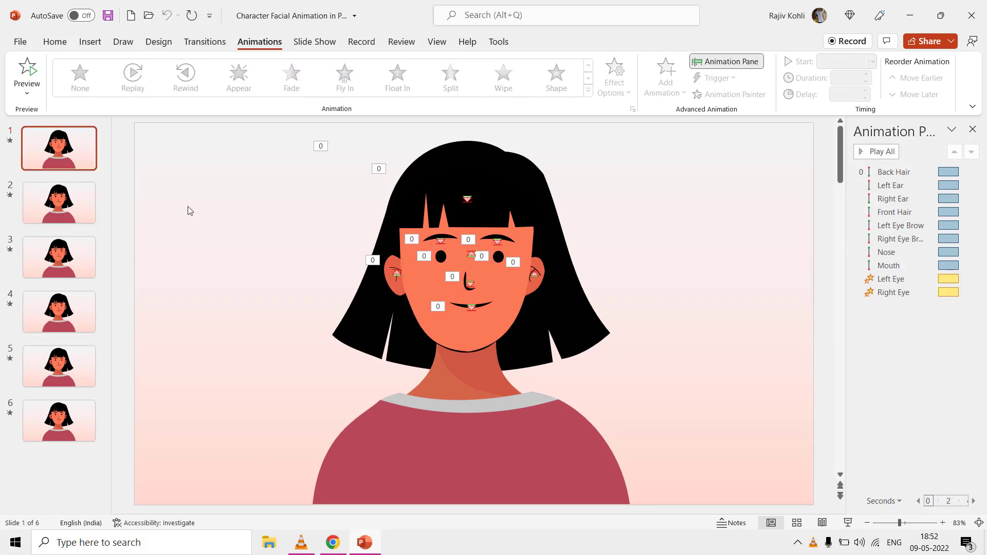
Step: On slide 2, step through the Front Hair, Back Hair, both Ear, Face and Face Shadow animations
{"action": "left_click", "coordinate": [37, 203]}
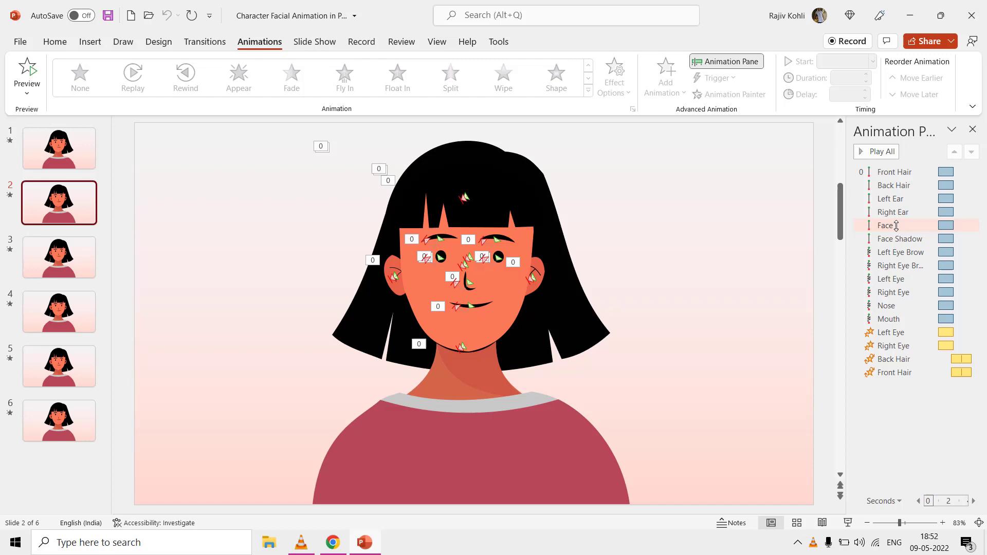
{"action": "left_click", "coordinate": [889, 171]}
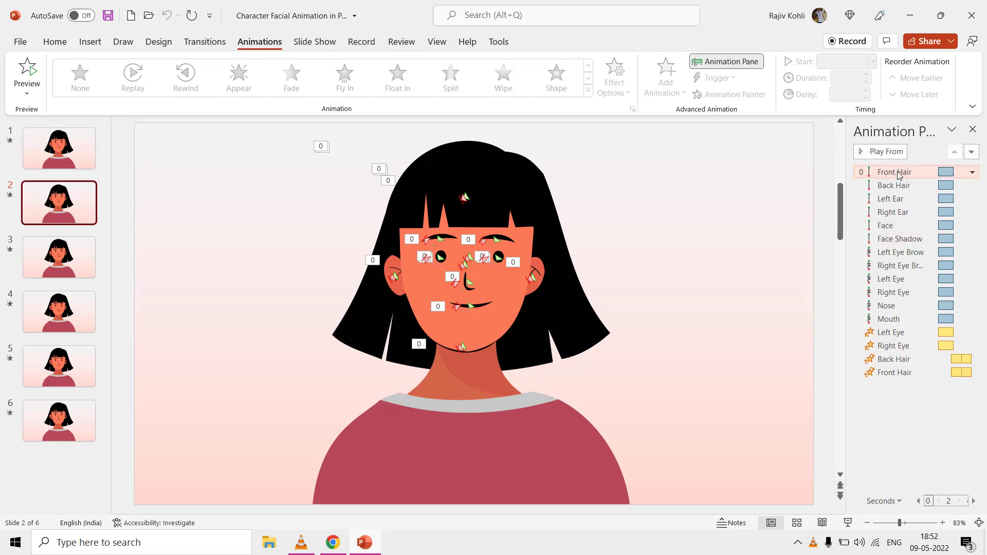
{"action": "left_click", "coordinate": [889, 185]}
{"action": "left_click", "coordinate": [891, 200]}
{"action": "left_click", "coordinate": [891, 211]}
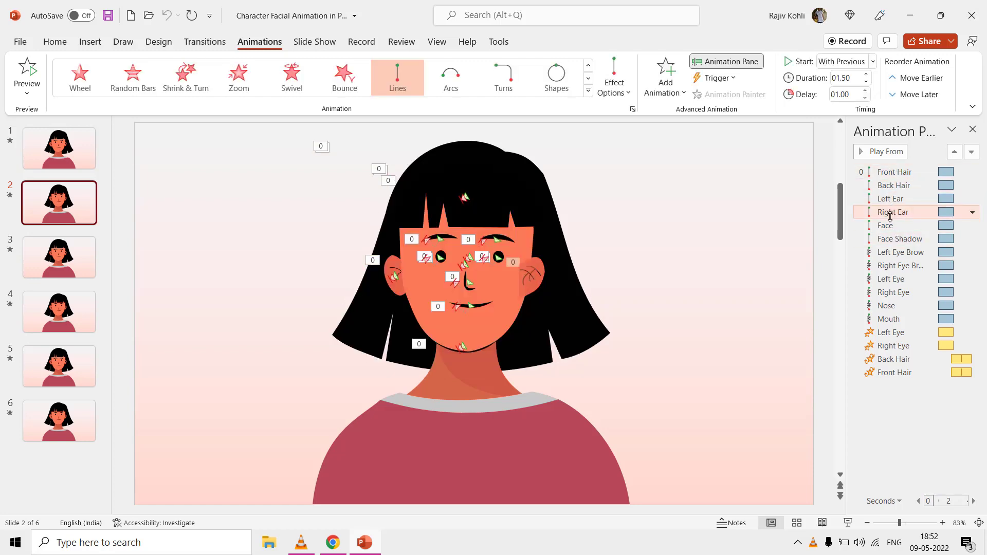
{"action": "left_click", "coordinate": [888, 225]}
{"action": "left_click", "coordinate": [888, 240]}
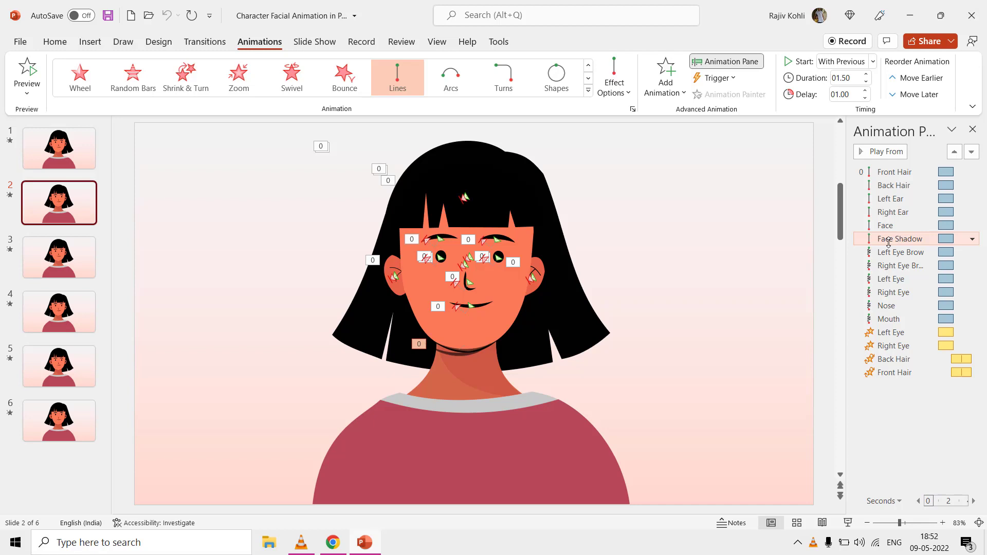
Step: Duplicate slide 1, the face slide, to make a seventh slide
{"action": "left_click", "coordinate": [67, 163]}
{"action": "right_click", "coordinate": [68, 163]}
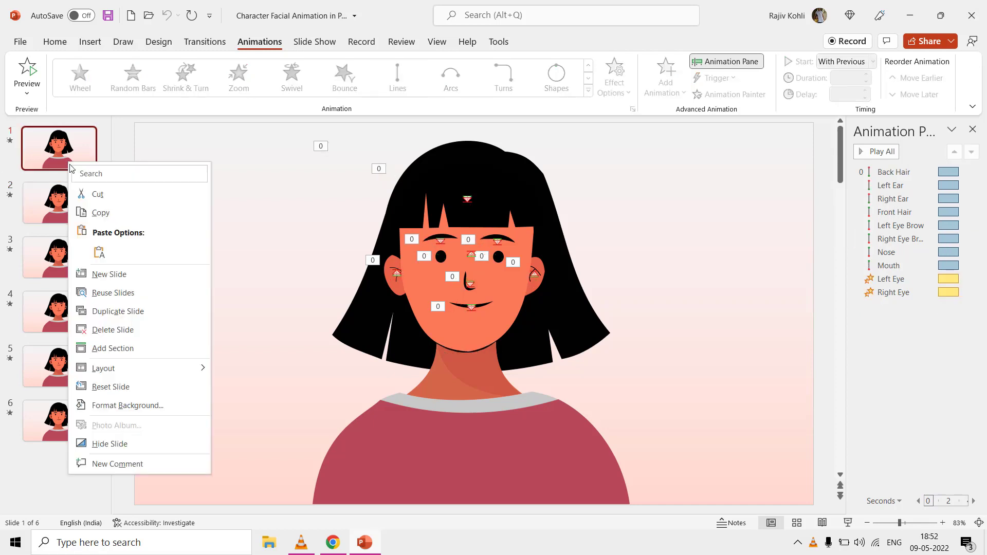
{"action": "left_click", "coordinate": [113, 311]}
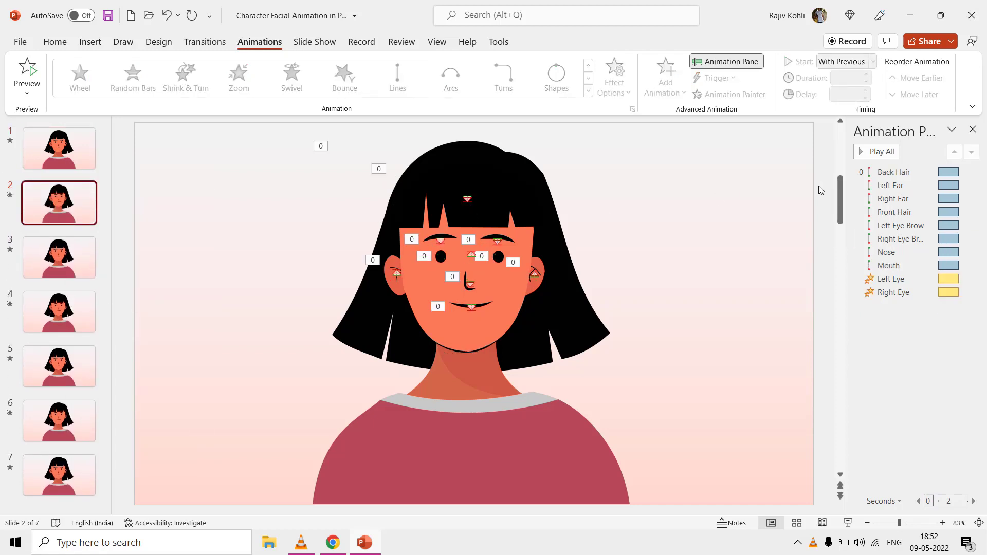
Step: Nudge the end point of the Front Hair motion path, then view slide 3
{"action": "left_click", "coordinate": [898, 170]}
{"action": "scroll", "coordinate": [511, 206], "scroll_direction": "up", "scroll_amount": 4}
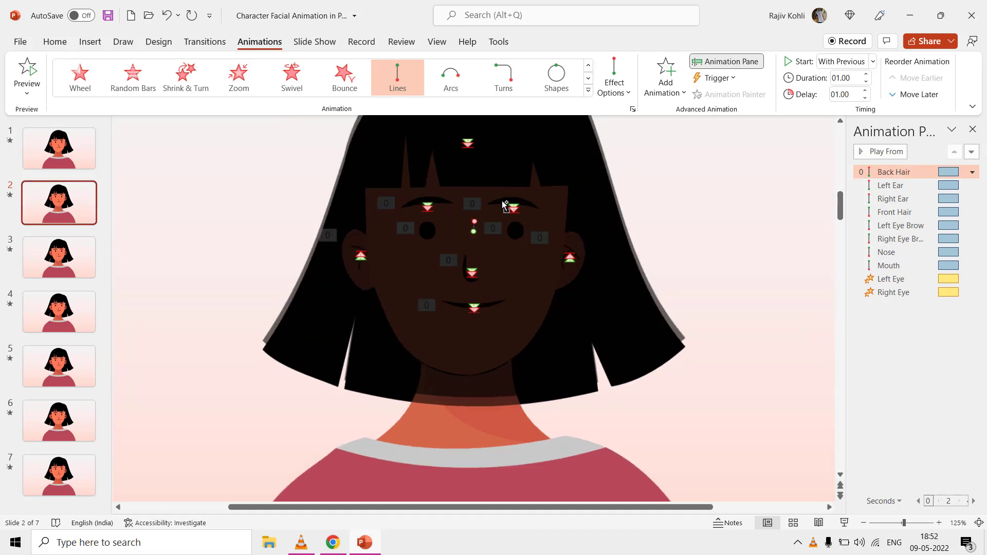
{"action": "left_click", "coordinate": [469, 148]}
{"action": "left_click_drag", "start_coordinate": [468, 148], "coordinate": [467, 149]}
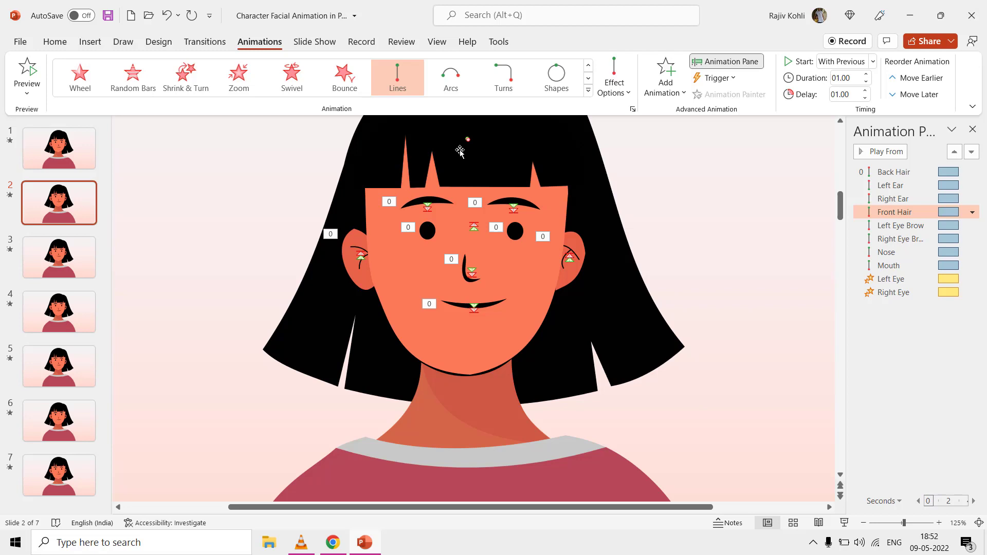
{"action": "left_click_drag", "start_coordinate": [468, 138], "coordinate": [466, 140]}
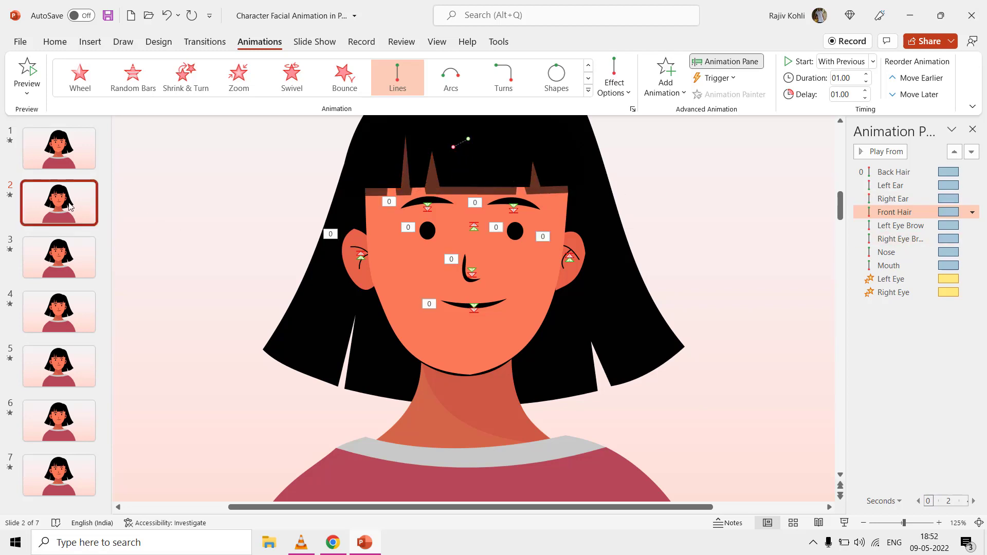
{"action": "left_click", "coordinate": [75, 251]}
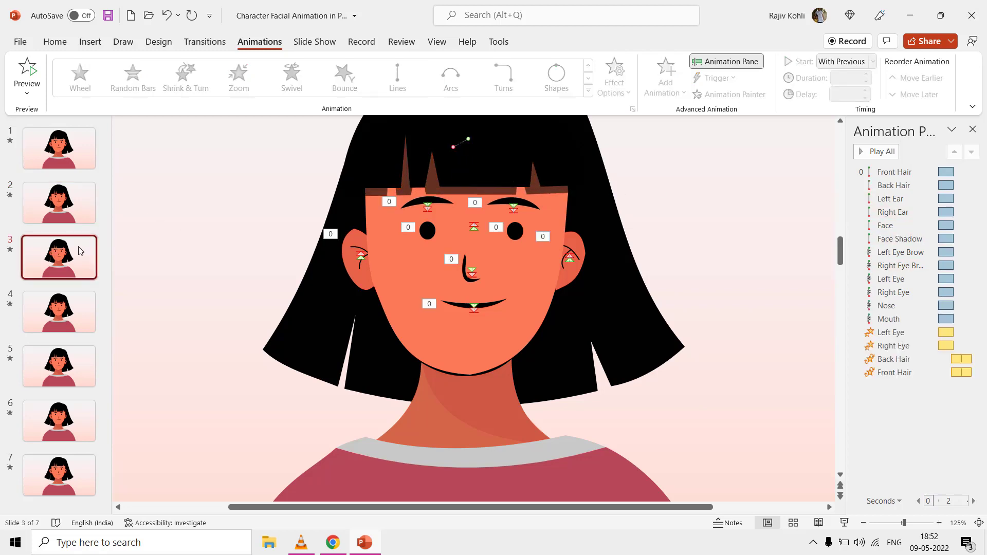
Step: Review slide 3's eyebrow, eye and mouth animations, then return to slide 2
{"action": "left_click", "coordinate": [892, 252]}
{"action": "left_click", "coordinate": [891, 266]}
{"action": "left_click", "coordinate": [889, 279]}
{"action": "left_click", "coordinate": [888, 292]}
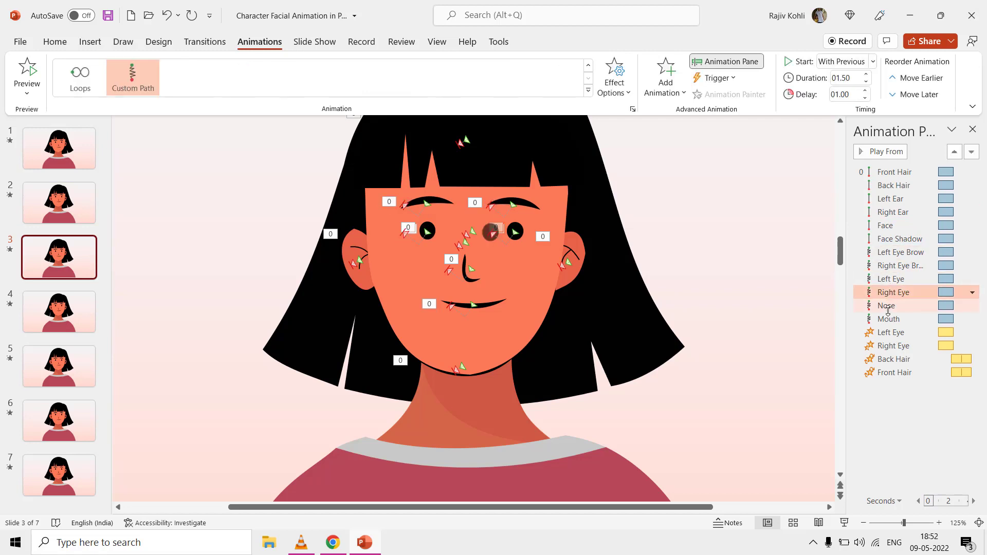
{"action": "left_click", "coordinate": [887, 314]}
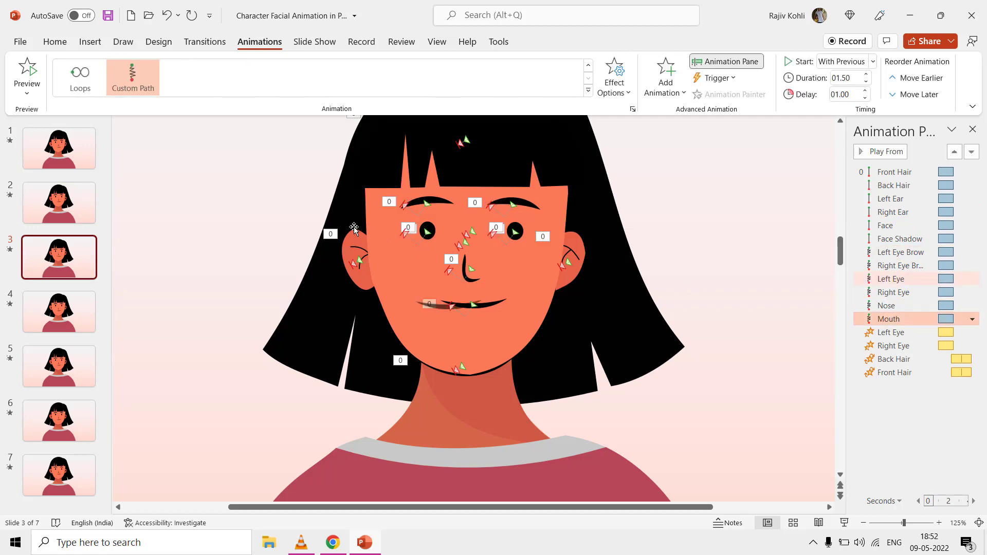
{"action": "left_click", "coordinate": [68, 209]}
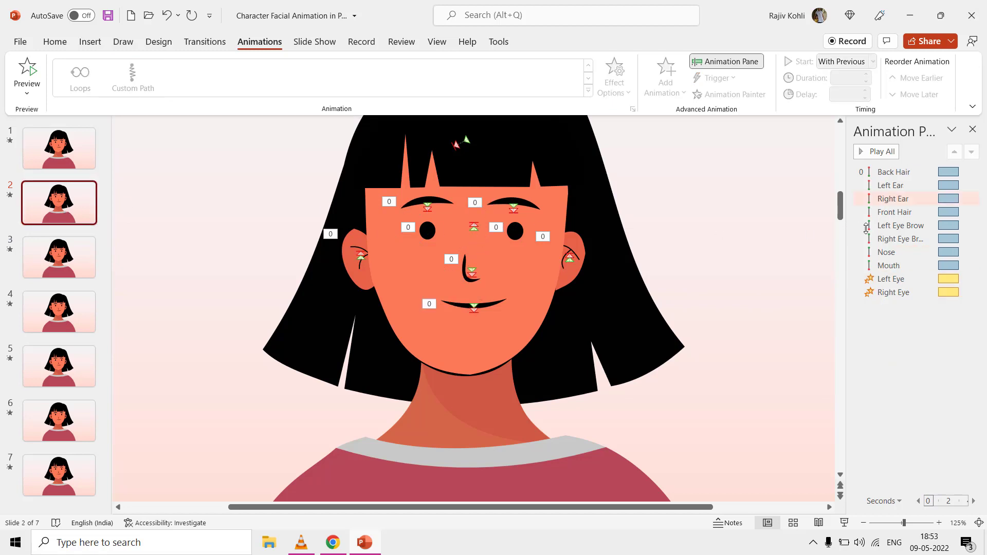
Step: Delete slide 2's Left Eye Brow through Mouth animations
{"action": "left_click", "coordinate": [904, 227]}
{"action": "left_click", "coordinate": [895, 264], "text": "shift"}
{"action": "key", "text": "Delete"}
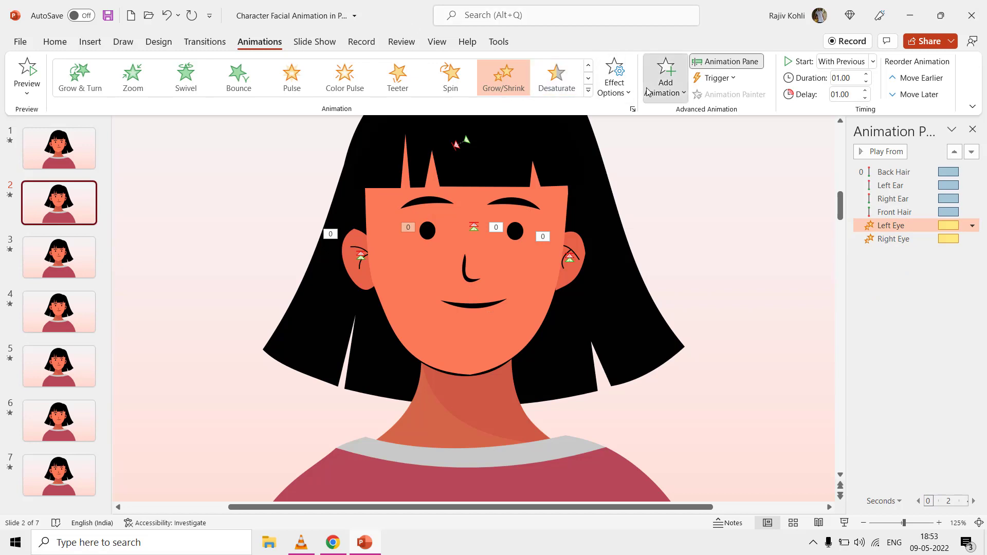
Step: Browse the More Motion Paths list and effects gallery without adding anything
{"action": "left_click", "coordinate": [664, 89]}
{"action": "left_click", "coordinate": [697, 493]}
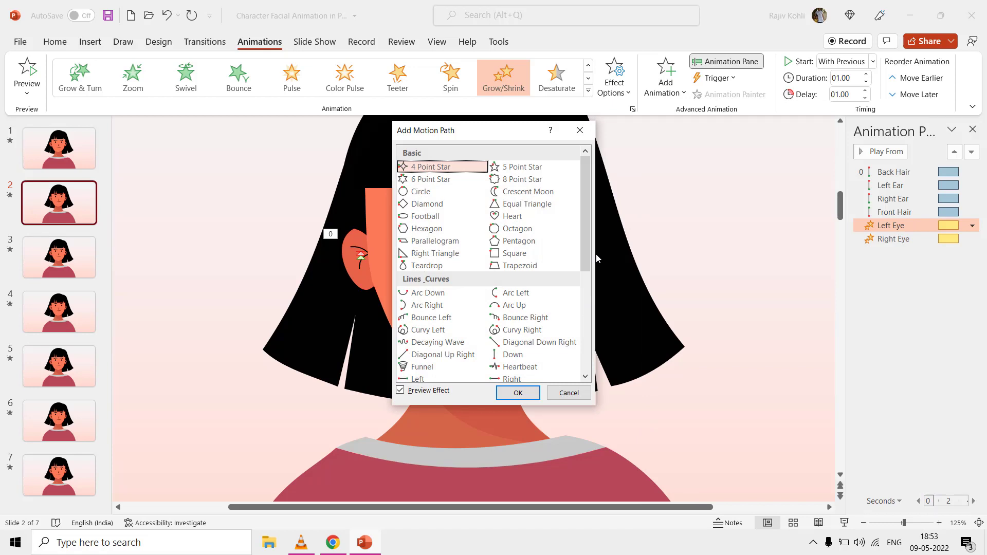
{"action": "scroll", "coordinate": [579, 377], "scroll_direction": "down", "scroll_amount": 5}
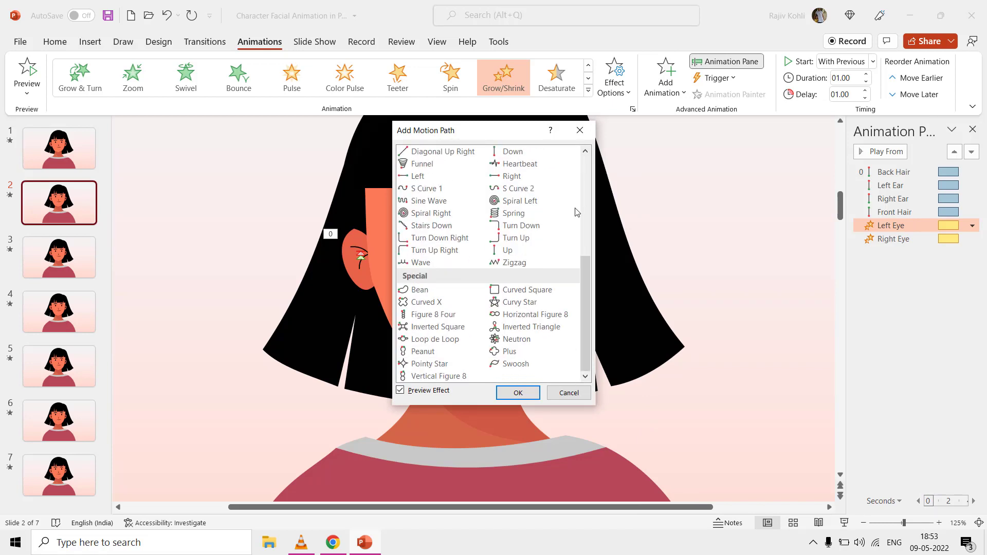
{"action": "left_click", "coordinate": [579, 130]}
{"action": "left_click", "coordinate": [588, 92]}
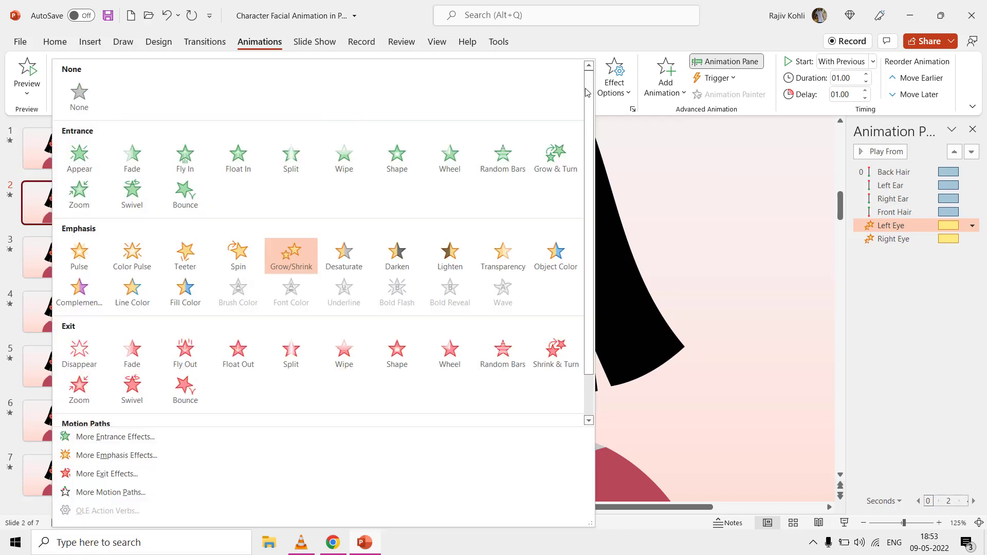
{"action": "scroll", "coordinate": [415, 257], "scroll_direction": "down", "scroll_amount": 1}
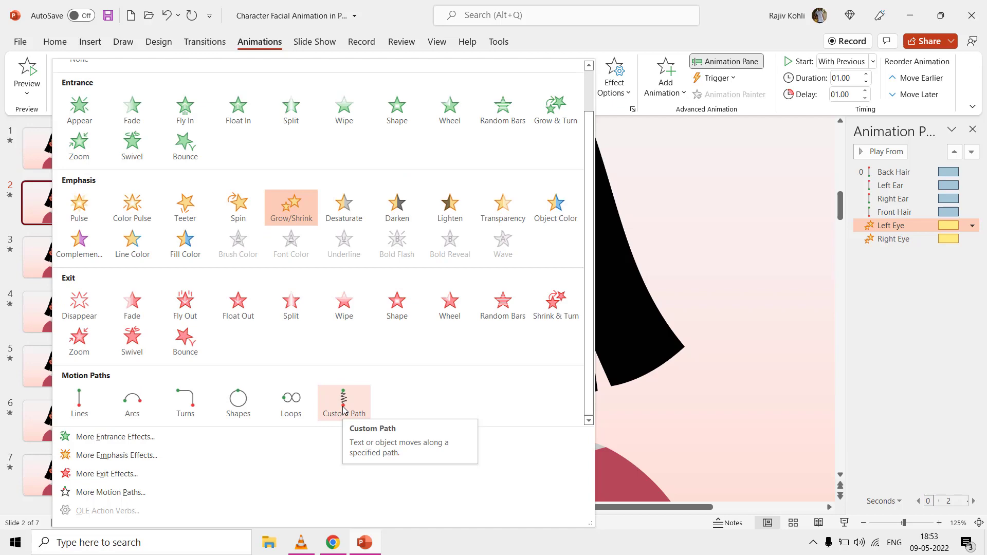
{"action": "key", "text": "Escape"}
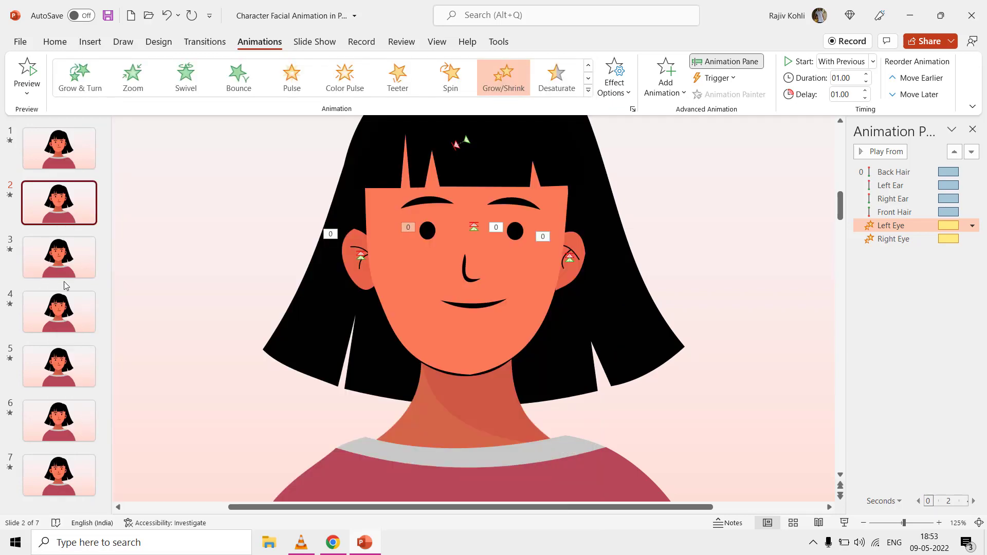
Step: Look at the left eyebrow on slide 3, then return to slide 2
{"action": "left_click", "coordinate": [69, 266]}
{"action": "left_click", "coordinate": [431, 199]}
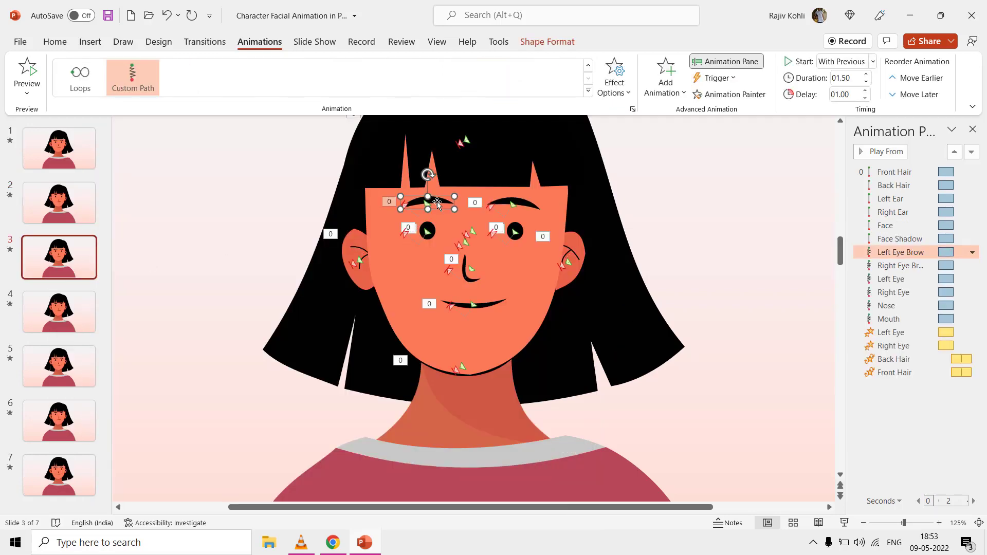
{"action": "scroll", "coordinate": [432, 202], "scroll_direction": "up", "scroll_amount": 12}
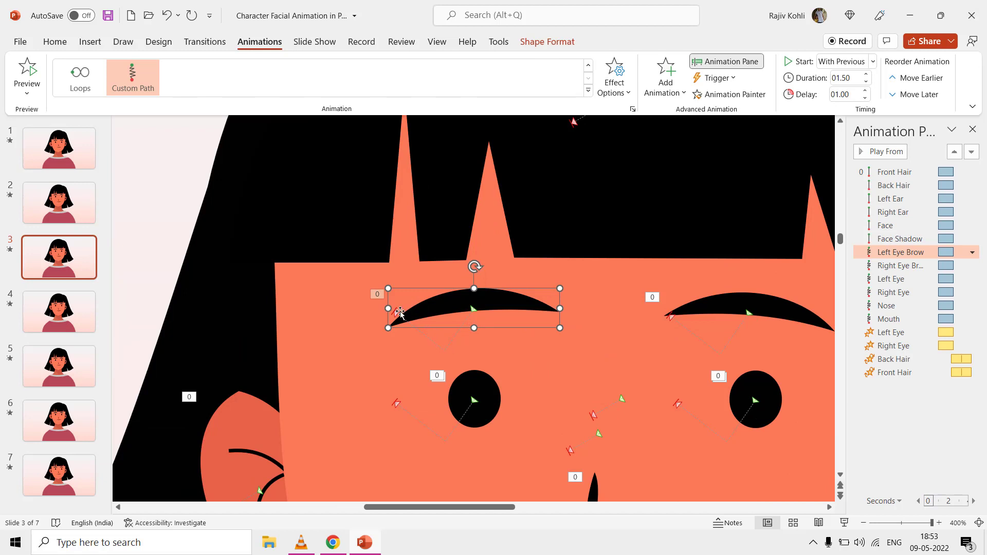
{"action": "left_click", "coordinate": [82, 208]}
Step: Draw a short Custom Path for the left eyebrow and pick it up with Animation Painter
{"action": "left_click", "coordinate": [503, 287]}
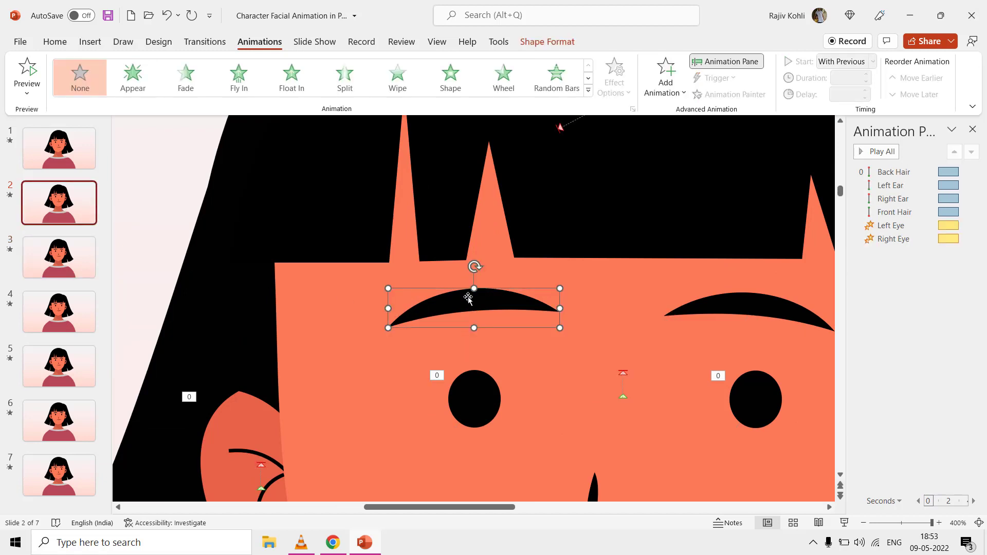
{"action": "left_click", "coordinate": [588, 91]}
{"action": "scroll", "coordinate": [401, 362], "scroll_direction": "down", "scroll_amount": 1}
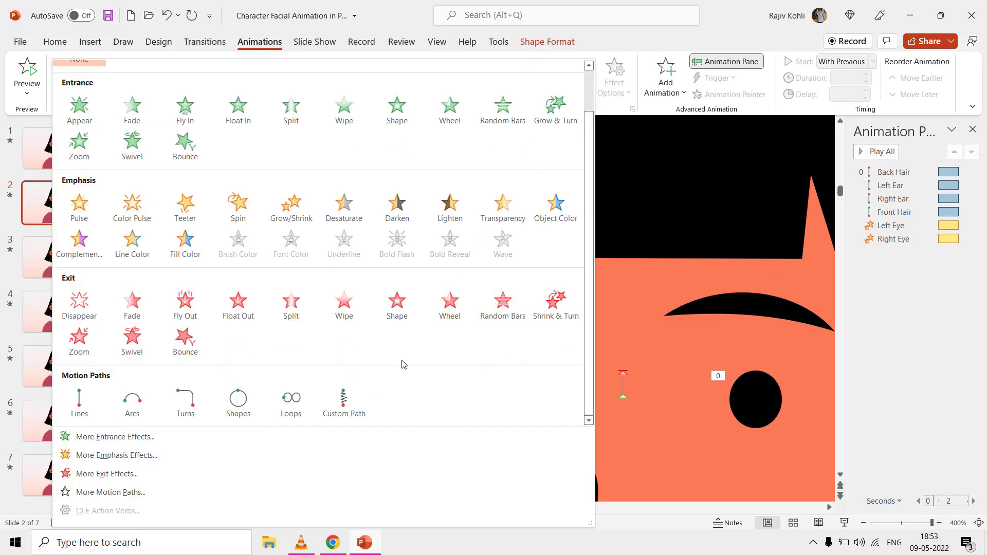
{"action": "left_click", "coordinate": [343, 402]}
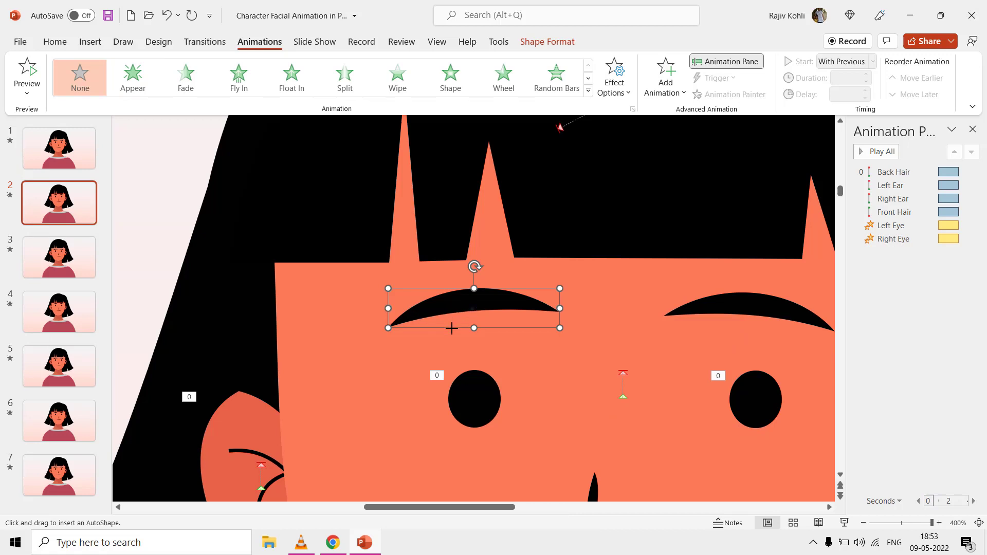
{"action": "left_click", "coordinate": [435, 348]}
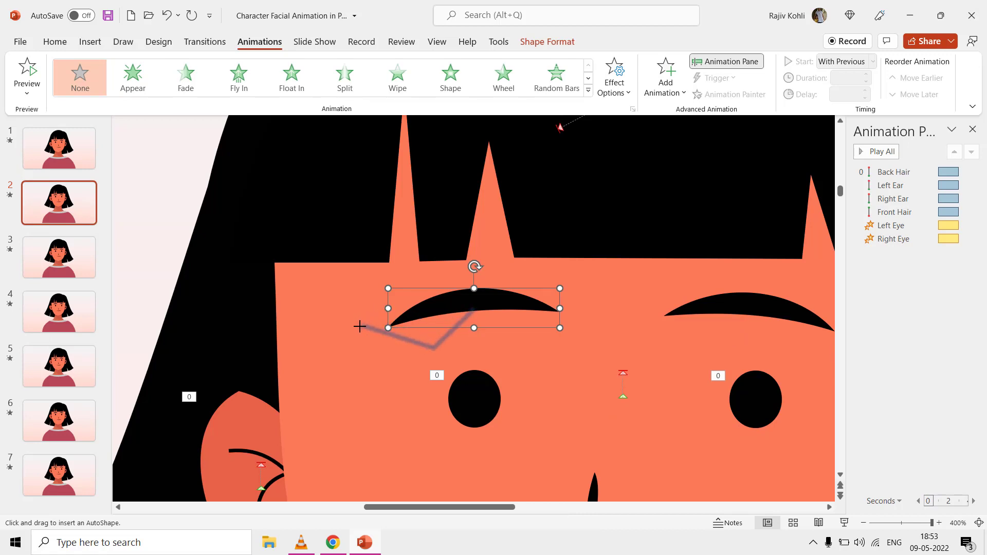
{"action": "double_click", "coordinate": [360, 327]}
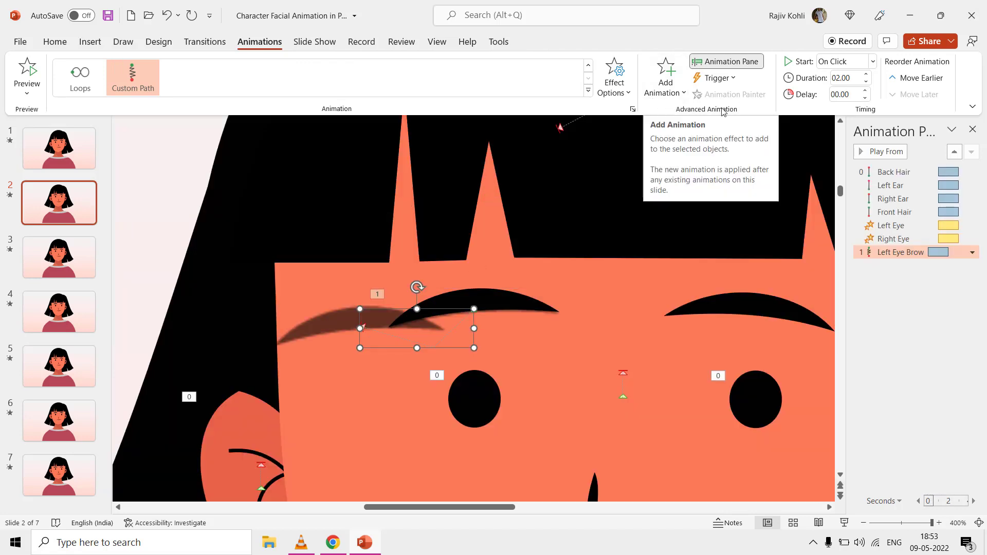
{"action": "left_click", "coordinate": [485, 296]}
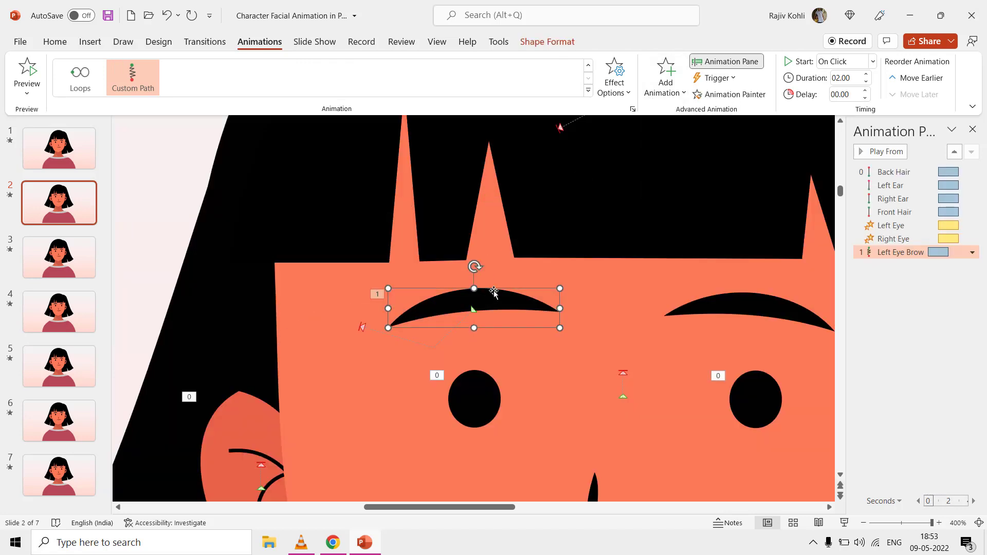
{"action": "double_click", "coordinate": [725, 94]}
Step: Paint the eyebrow motion onto the right eyebrow, both eyes, the nose and the mouth
{"action": "left_click", "coordinate": [758, 296]}
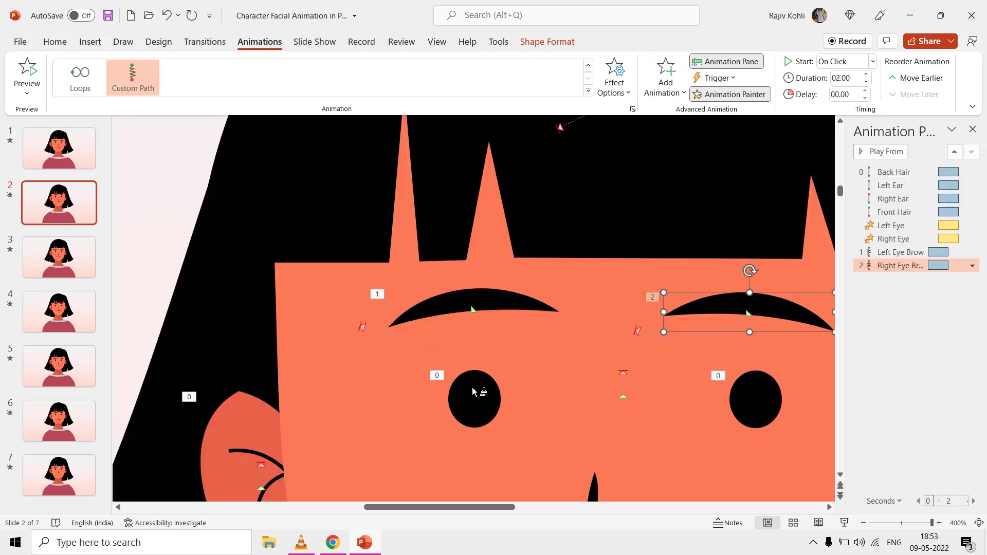
{"action": "left_click", "coordinate": [472, 387]}
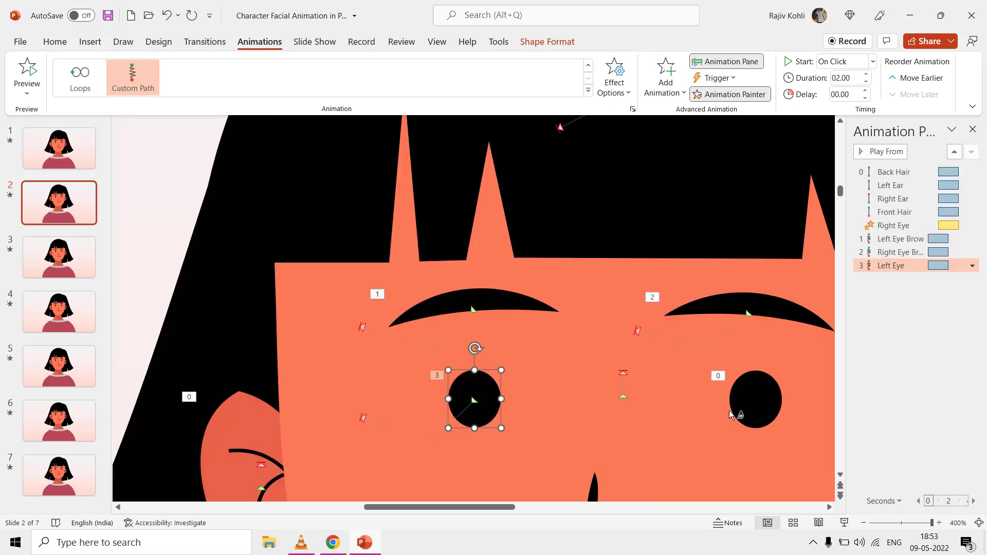
{"action": "left_click", "coordinate": [730, 411]}
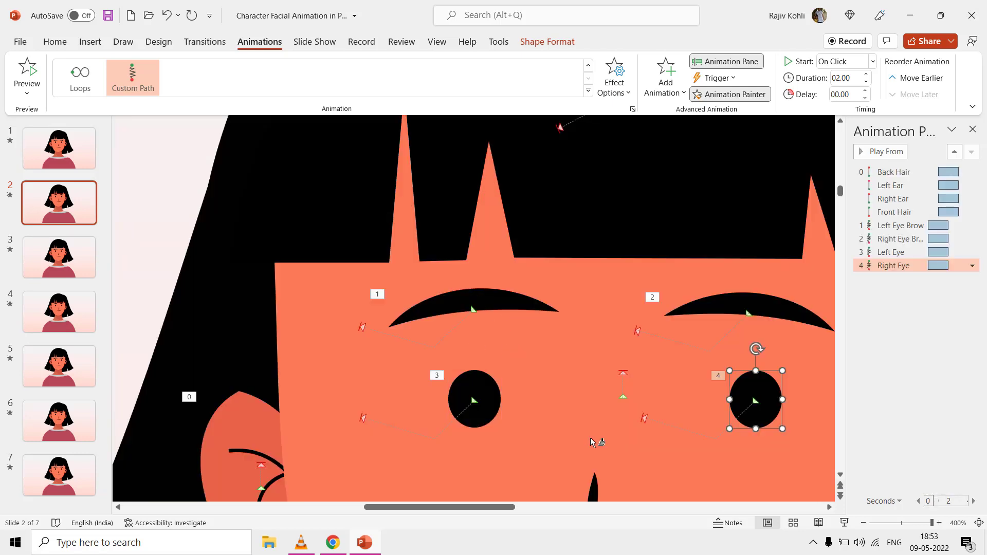
{"action": "left_click", "coordinate": [595, 485]}
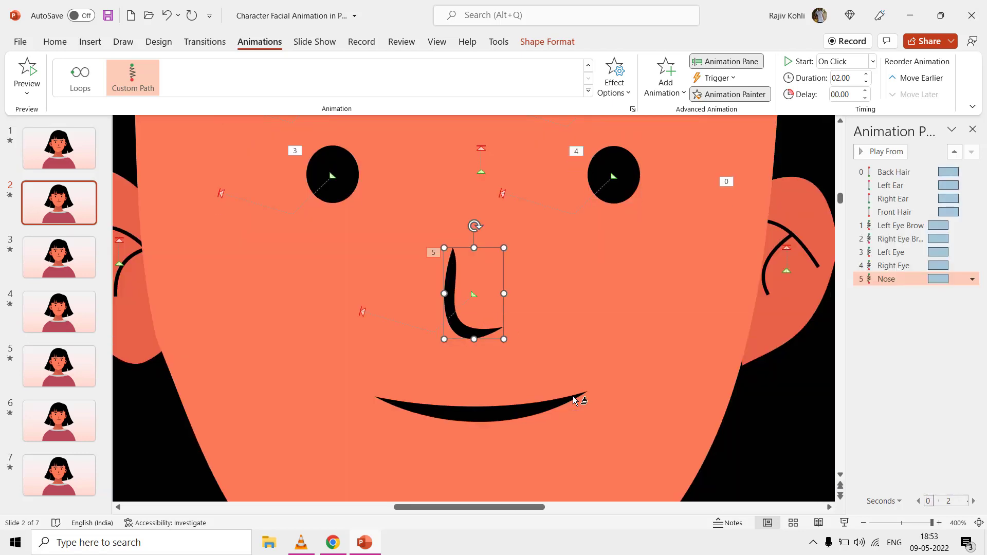
{"action": "left_click", "coordinate": [521, 392]}
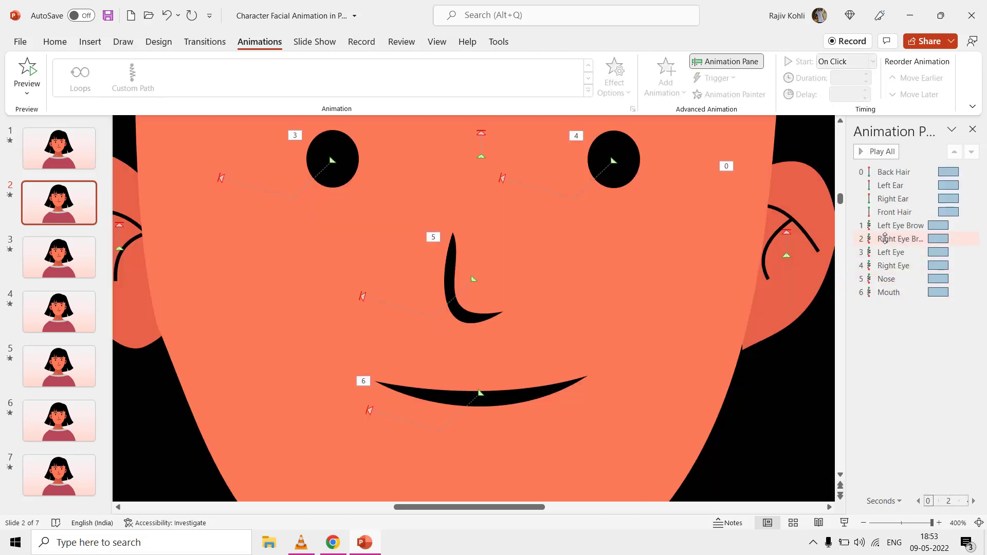
Step: Set the six Left Eye Brow through Mouth animations to start With Previous
{"action": "left_click", "coordinate": [885, 226]}
{"action": "left_click", "coordinate": [885, 291], "text": "shift"}
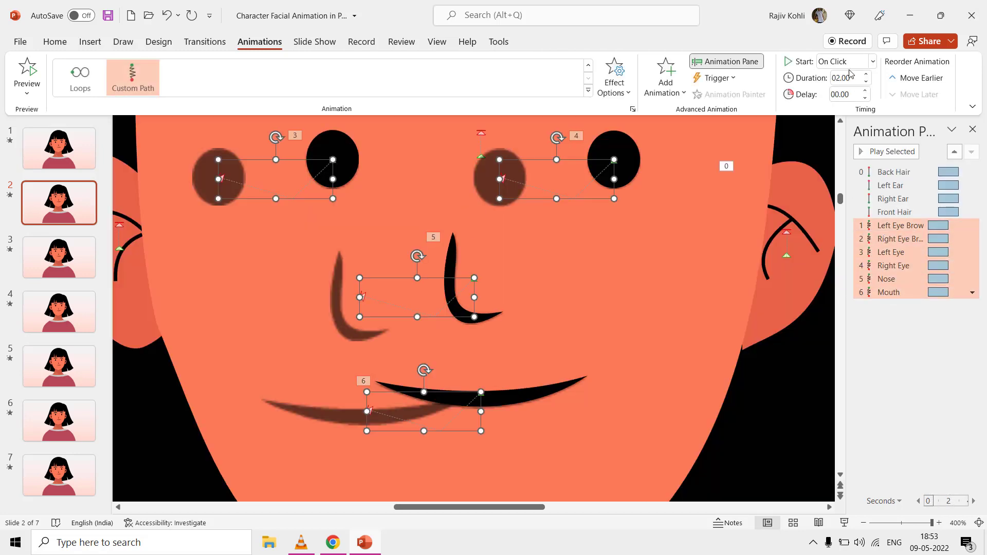
{"action": "left_click", "coordinate": [849, 63]}
{"action": "left_click", "coordinate": [850, 92]}
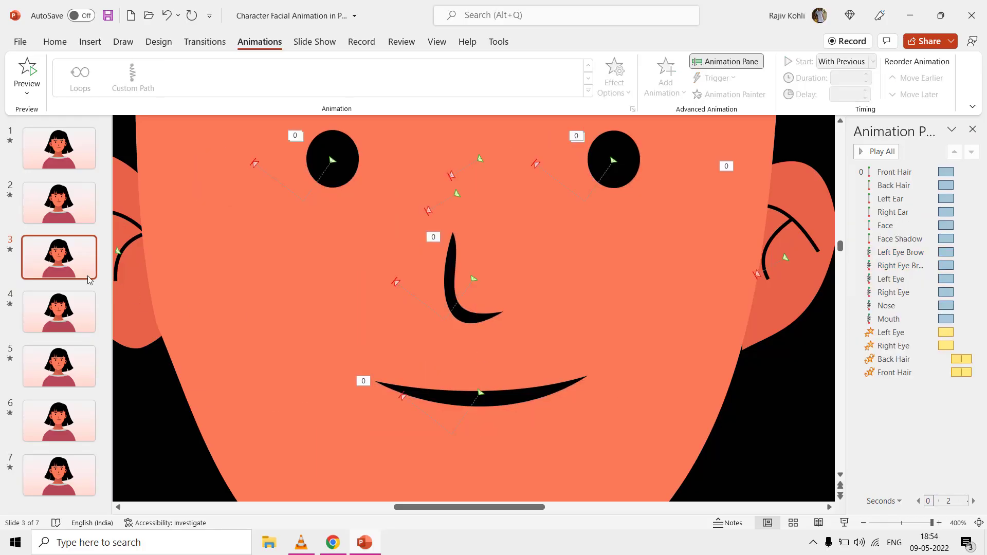
Step: Delete slide 2 so six slides remain and the former slide 3 becomes second
{"action": "scroll", "coordinate": [325, 256], "scroll_direction": "up", "scroll_amount": 1}
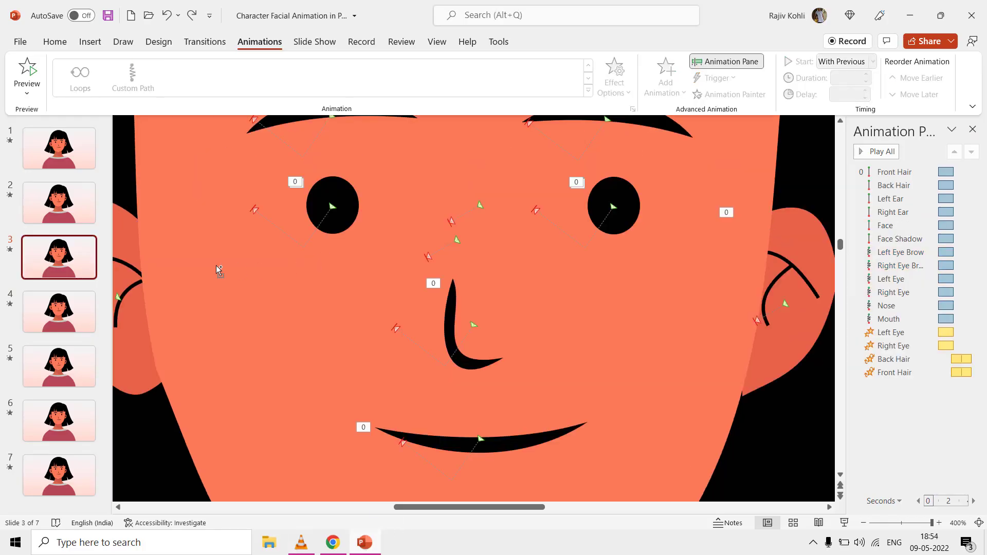
{"action": "left_click", "coordinate": [61, 202]}
{"action": "right_click", "coordinate": [63, 201]}
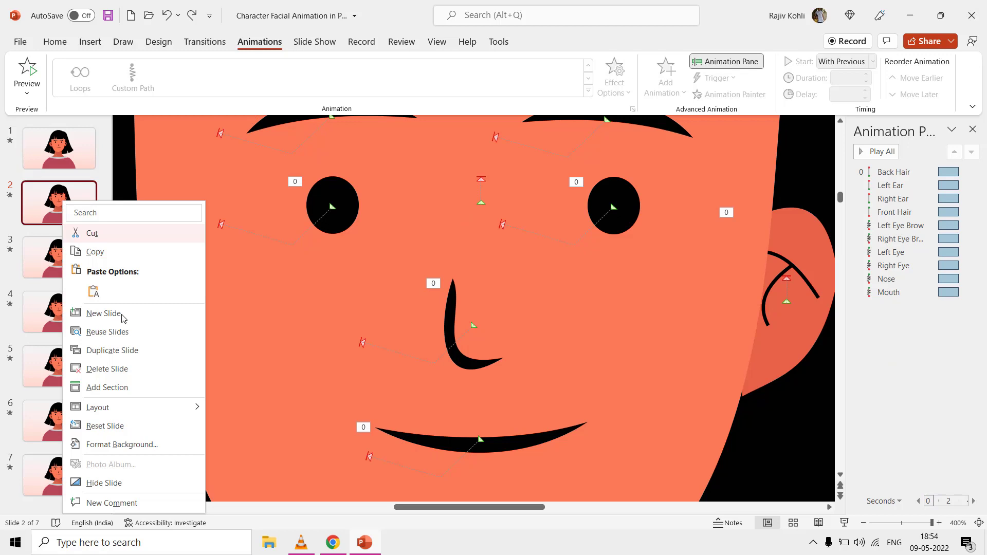
{"action": "left_click", "coordinate": [107, 369]}
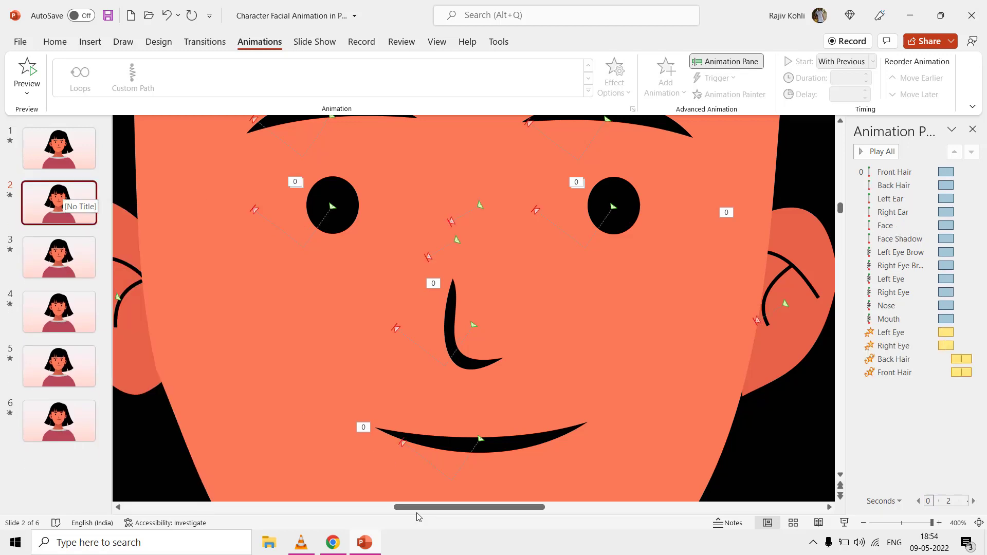
{"action": "scroll", "coordinate": [401, 234], "scroll_direction": "down", "scroll_amount": 5, "text": "ctrl"}
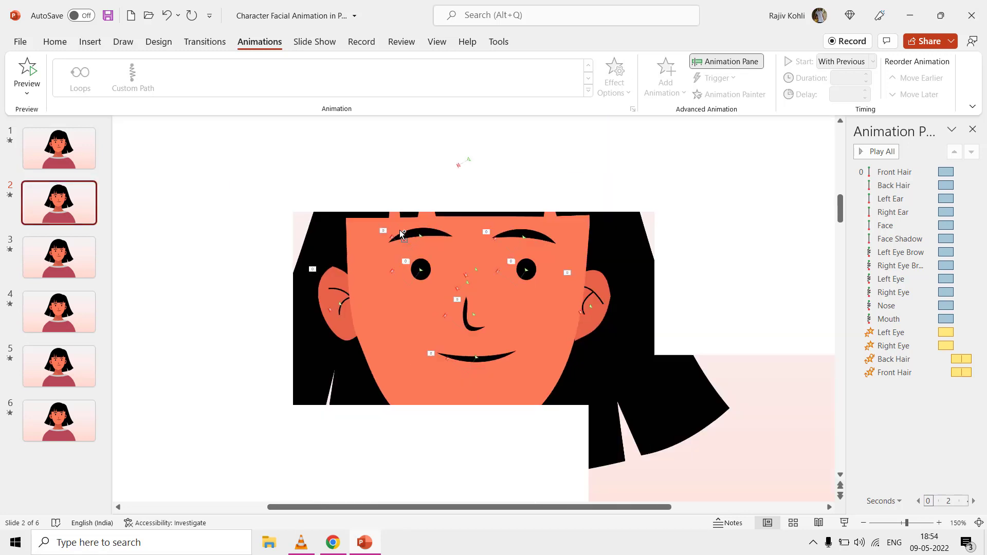
{"action": "double_click", "coordinate": [923, 332]}
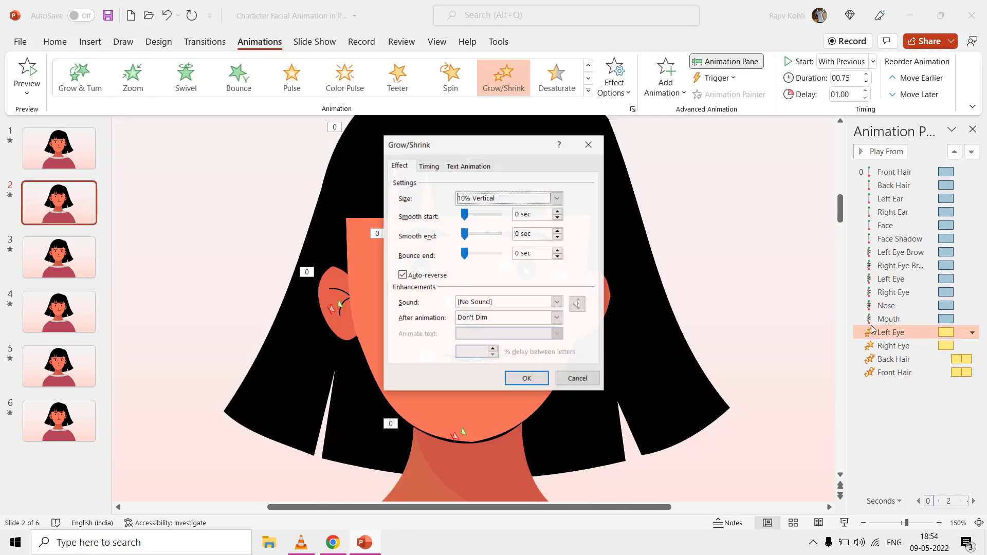
{"action": "left_click", "coordinate": [482, 199]}
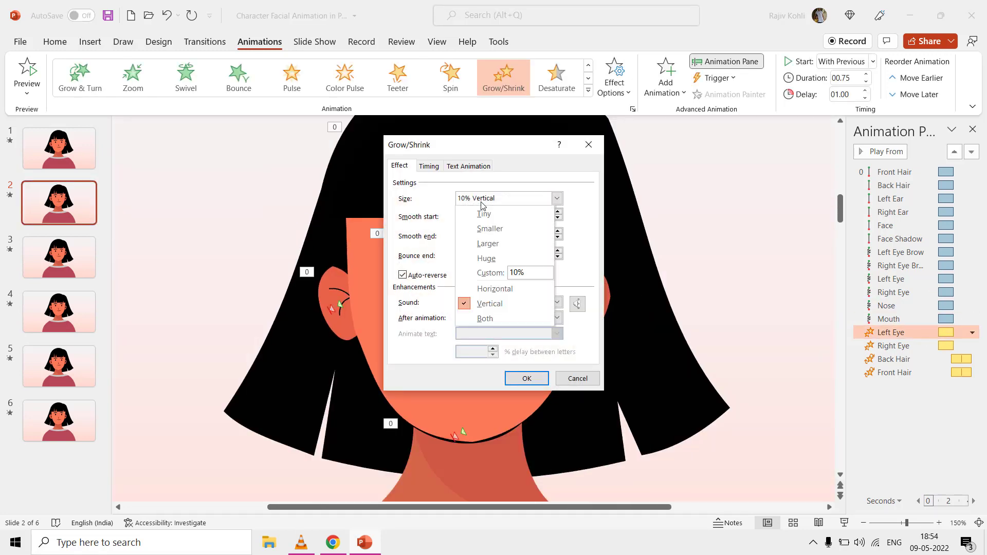
{"action": "left_click", "coordinate": [483, 202]}
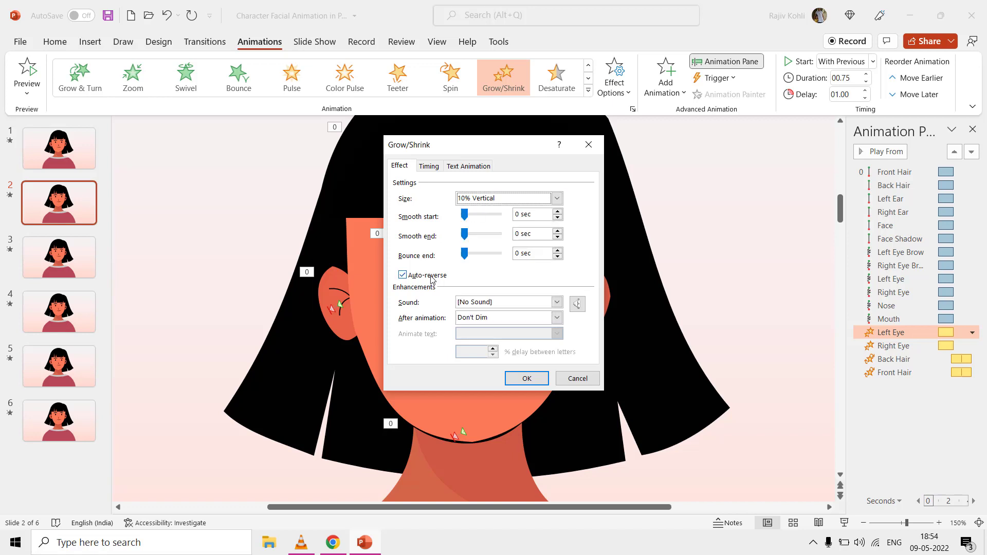
{"action": "left_click", "coordinate": [428, 166]}
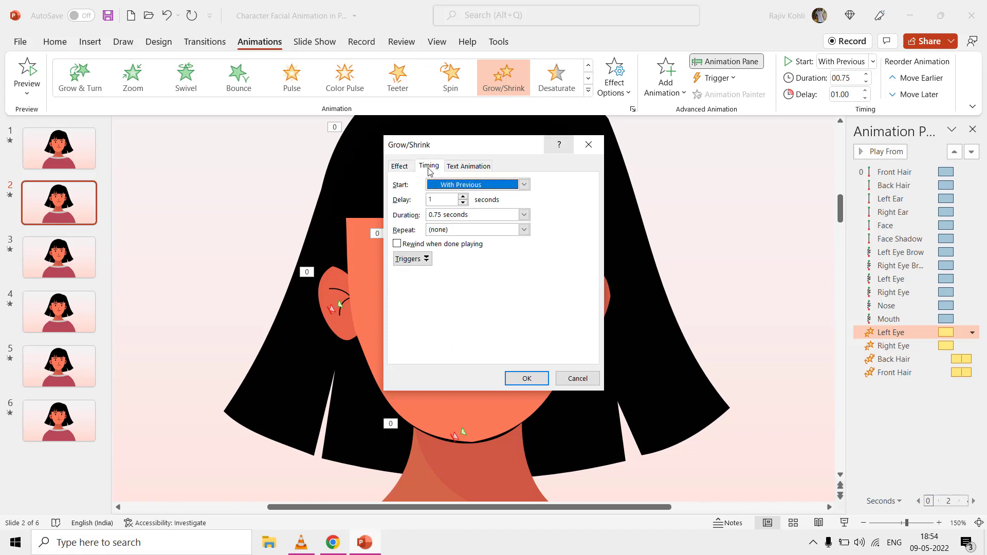
{"action": "key", "text": "Return"}
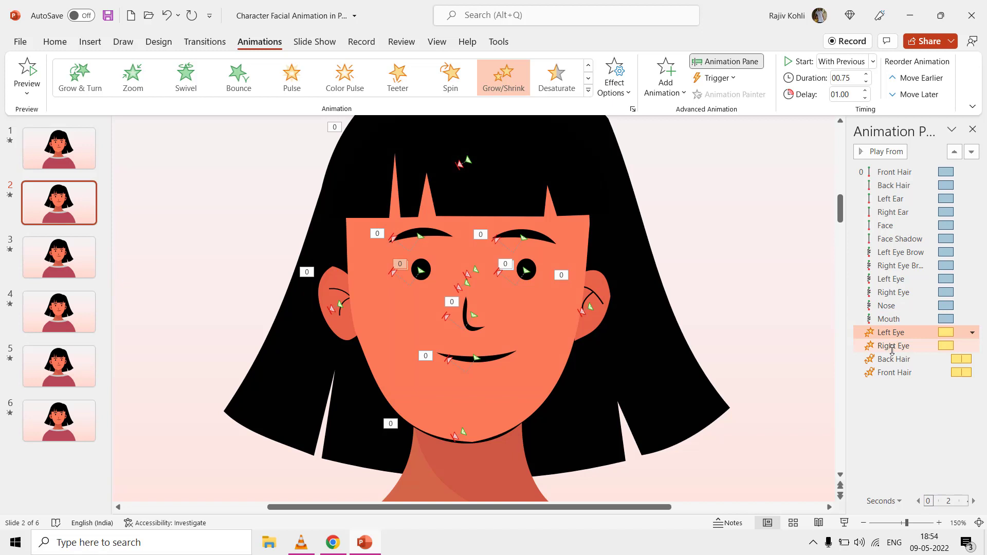
{"action": "double_click", "coordinate": [892, 359]}
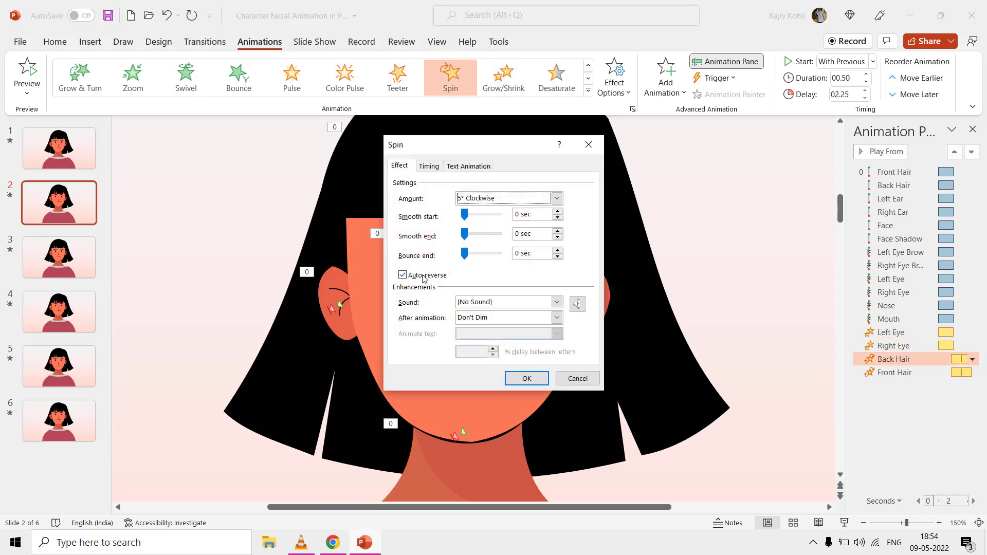
{"action": "key", "text": "Return"}
{"action": "double_click", "coordinate": [897, 373]}
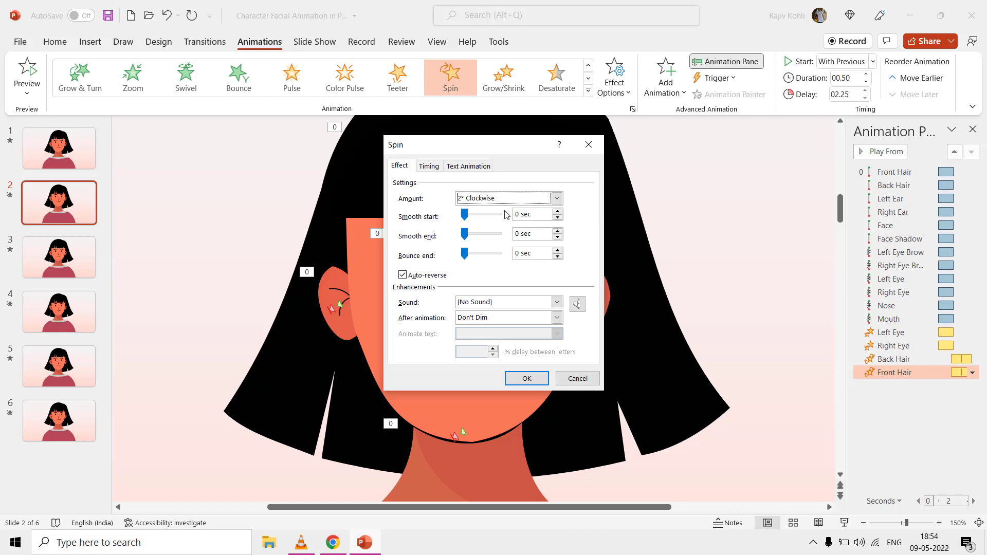
{"action": "key", "text": "Return"}
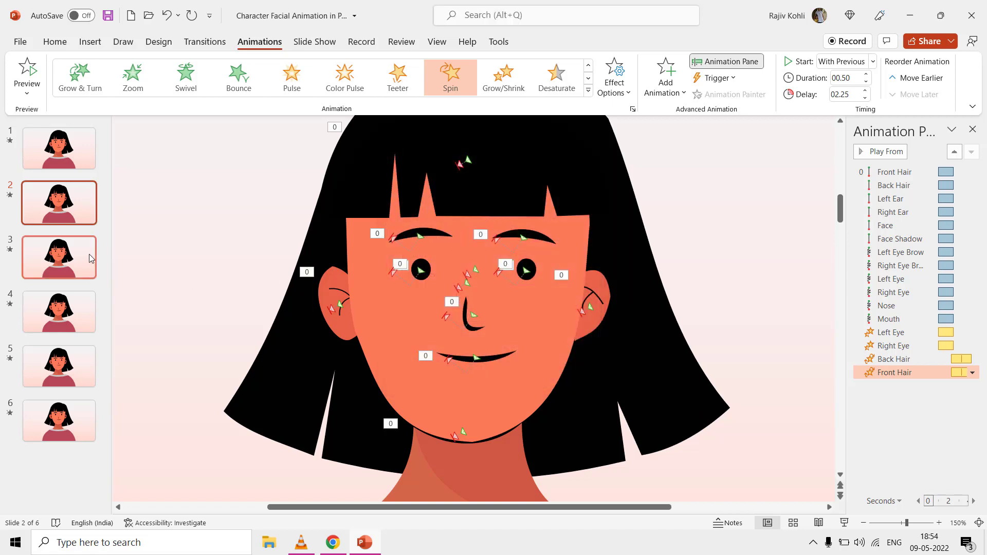
{"action": "left_click", "coordinate": [70, 249]}
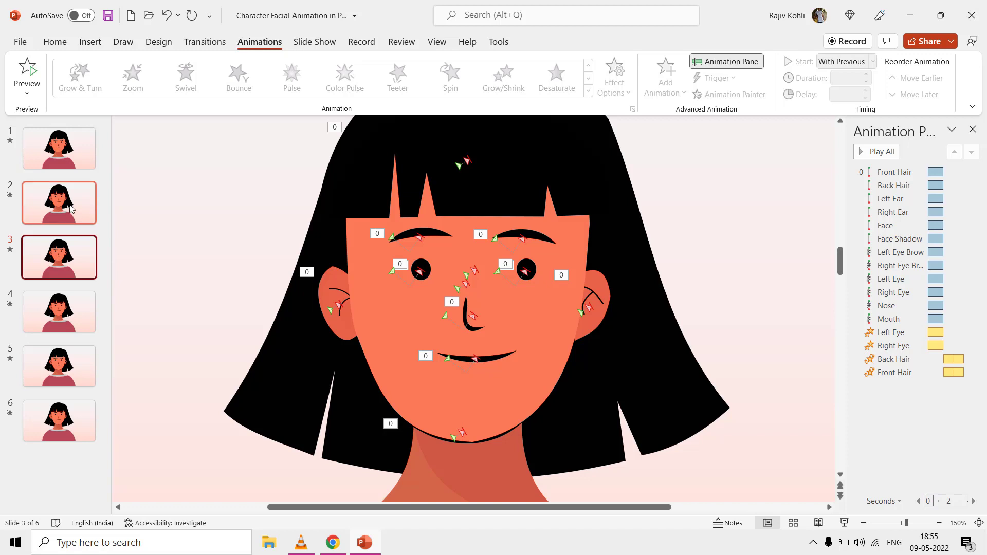
{"action": "left_click", "coordinate": [70, 208]}
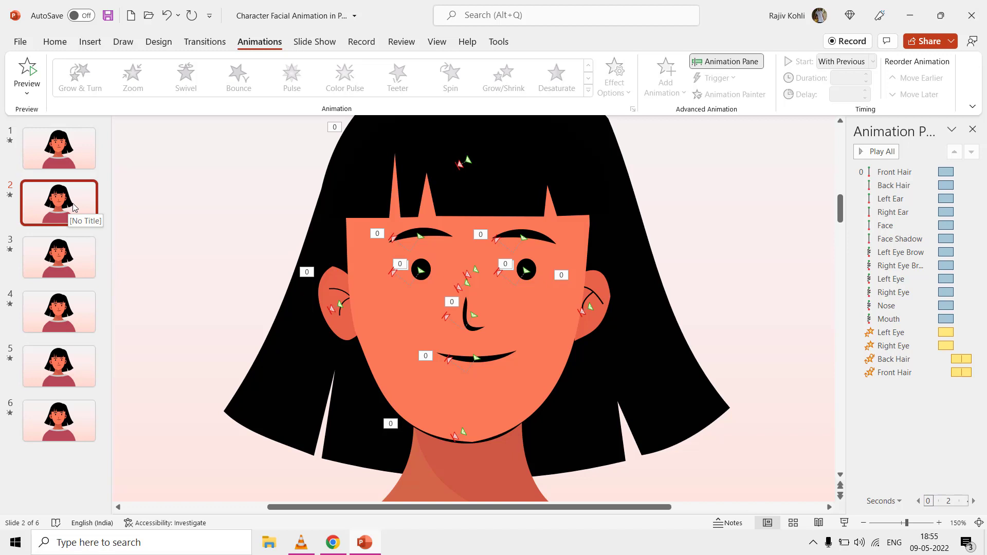
{"action": "left_click", "coordinate": [908, 172]}
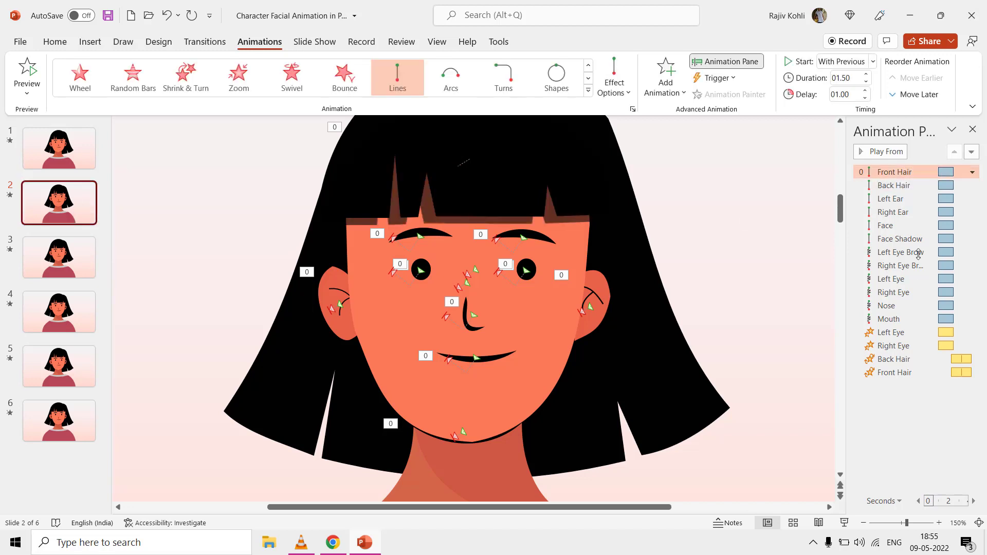
{"action": "left_click", "coordinate": [906, 318], "text": "shift"}
{"action": "left_click", "coordinate": [972, 266]}
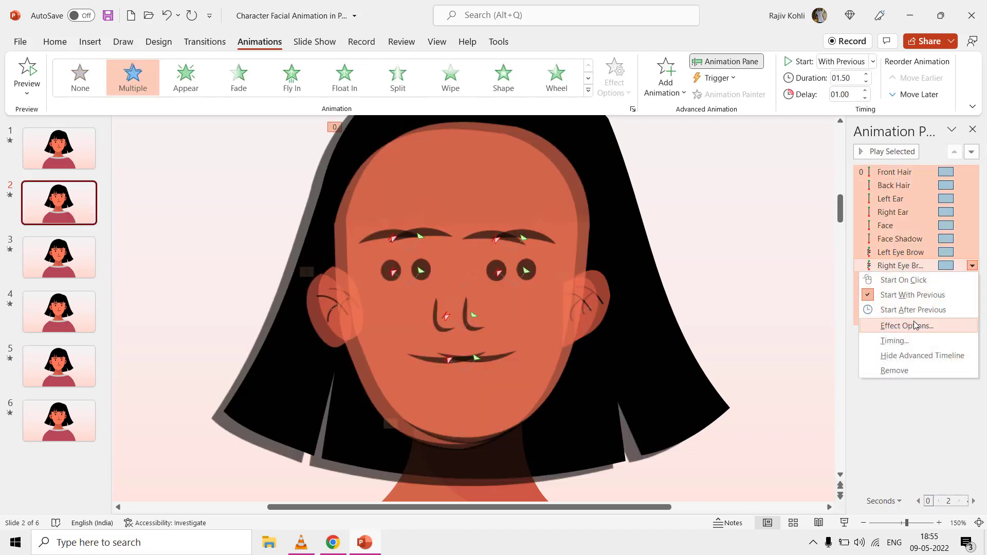
{"action": "left_click", "coordinate": [894, 325]}
{"action": "left_click", "coordinate": [419, 272]}
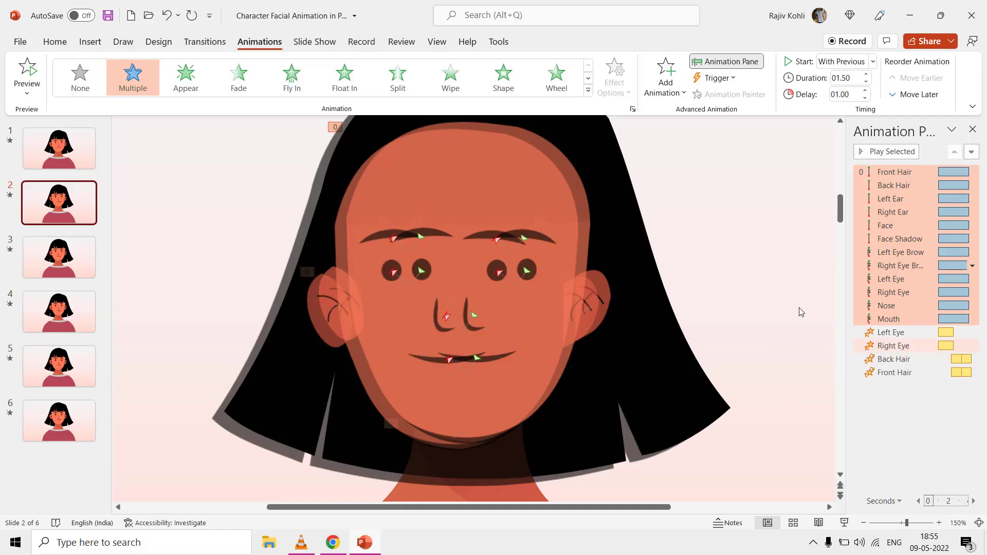
{"action": "left_click", "coordinate": [167, 16]}
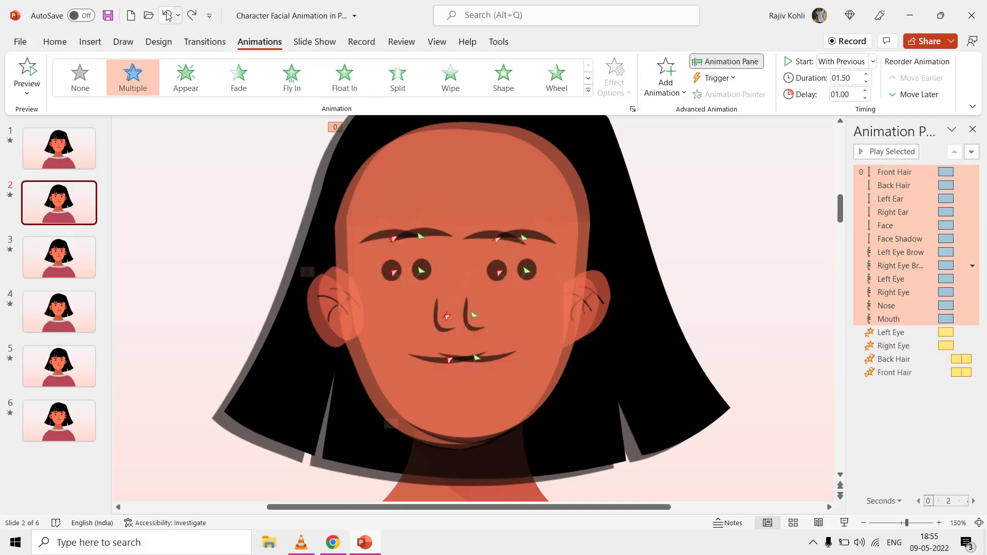
Step: Duplicate slide 2 and set the Front Hair through Right Eye animation delays to 0
{"action": "right_click", "coordinate": [59, 208]}
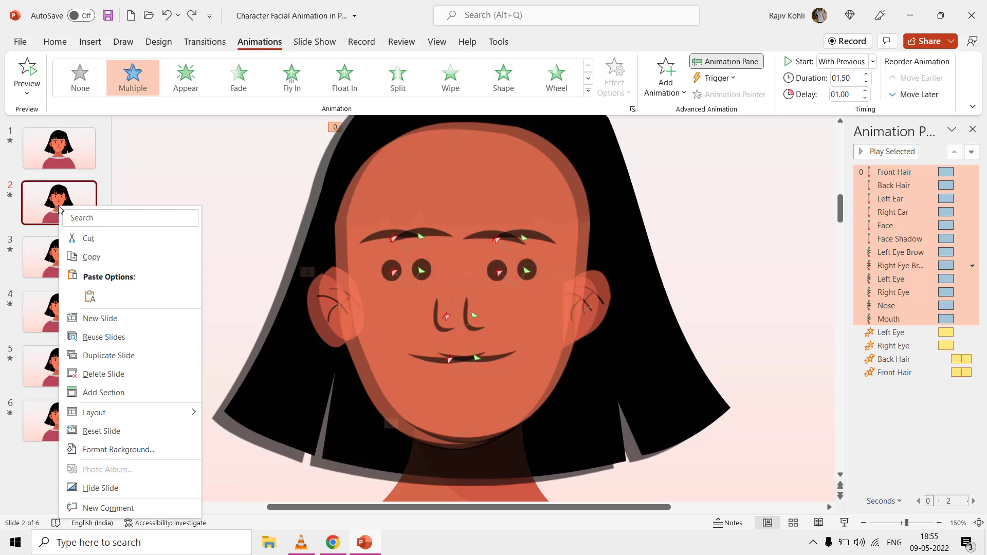
{"action": "left_click", "coordinate": [103, 355]}
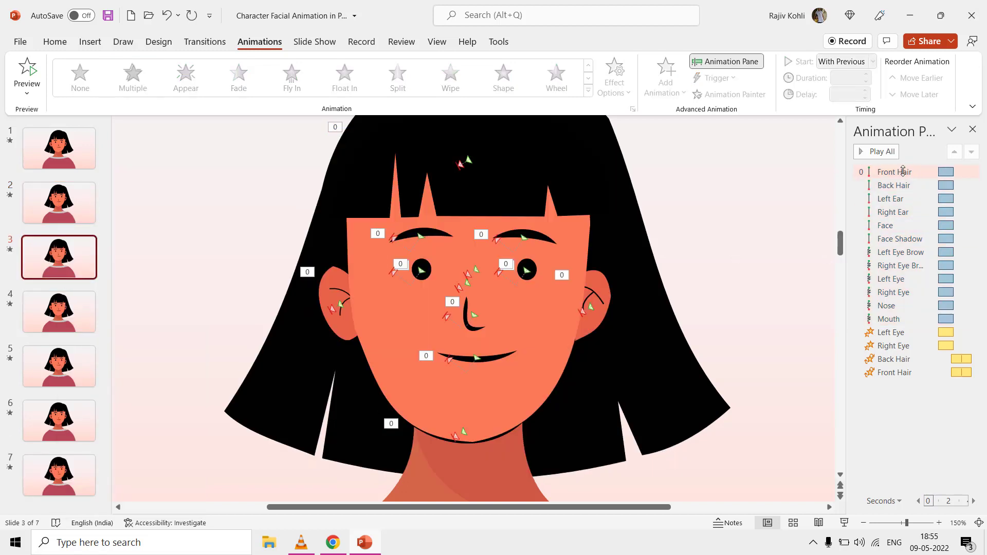
{"action": "left_click", "coordinate": [903, 171]}
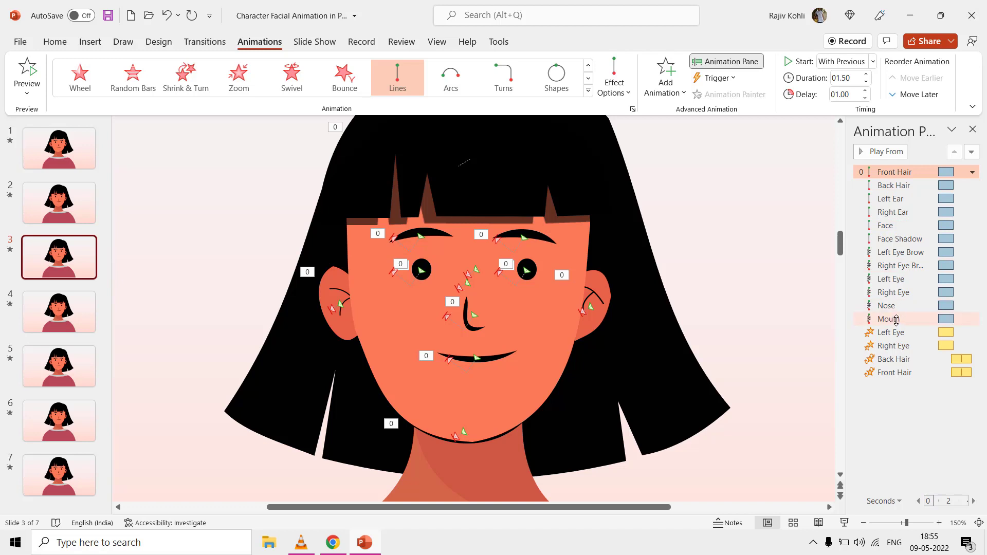
{"action": "left_click", "coordinate": [892, 332], "text": "shift"}
{"action": "left_click", "coordinate": [895, 346], "text": "shift"}
{"action": "left_click", "coordinate": [865, 97]}
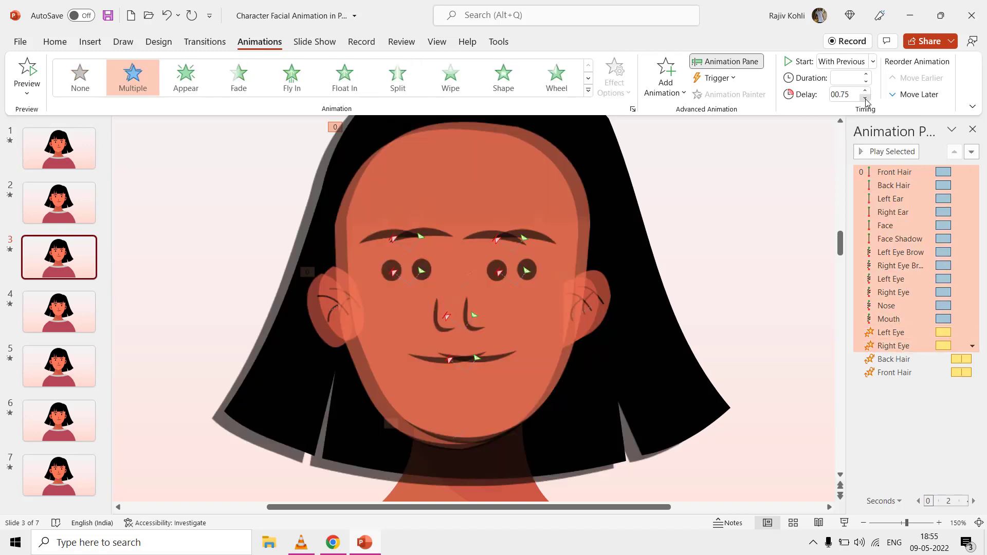
{"action": "left_click", "coordinate": [865, 98]}
{"action": "left_click", "coordinate": [865, 97]}
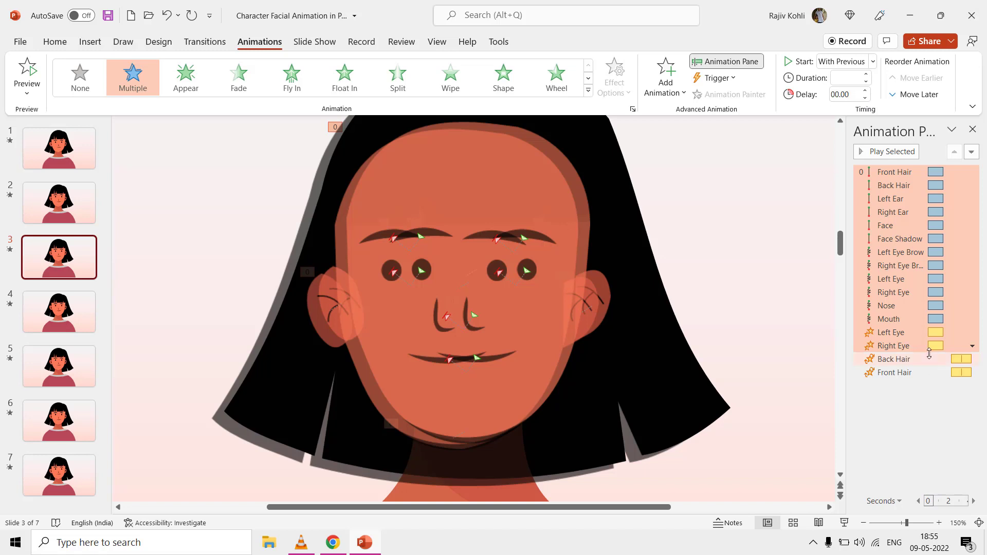
Step: Lower both hair Spin delays to 1.25 seconds, then select Front Hair through Face Shadow
{"action": "left_click", "coordinate": [920, 359]}
{"action": "left_click", "coordinate": [920, 372], "text": "shift"}
{"action": "left_click", "coordinate": [865, 97]}
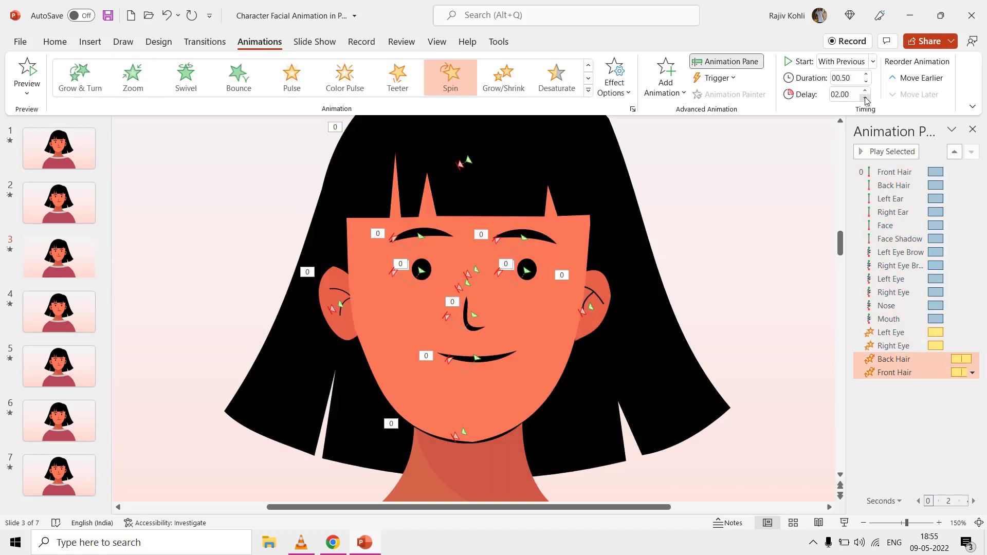
{"action": "left_click", "coordinate": [865, 99]}
{"action": "left_click", "coordinate": [865, 98]}
{"action": "left_click", "coordinate": [865, 99]}
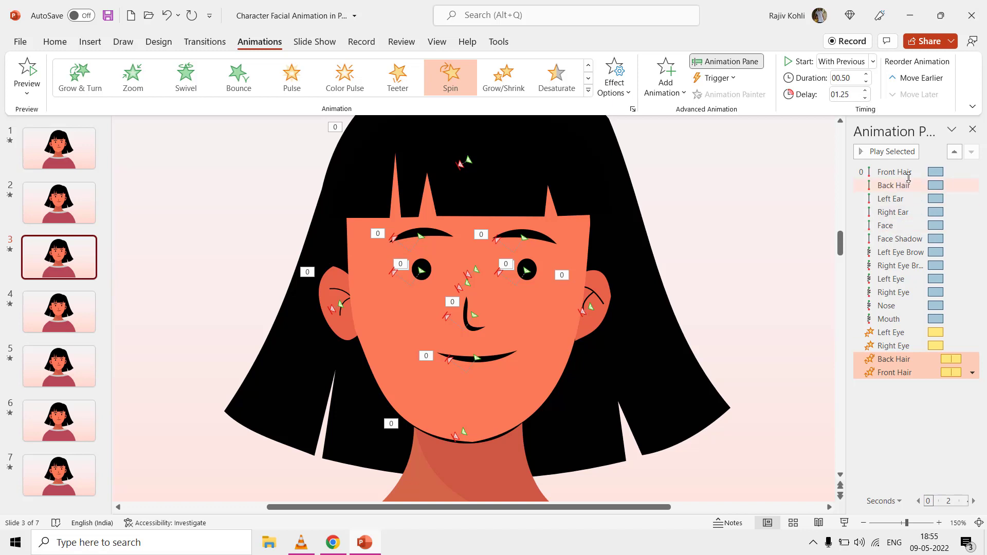
{"action": "left_click", "coordinate": [898, 172]}
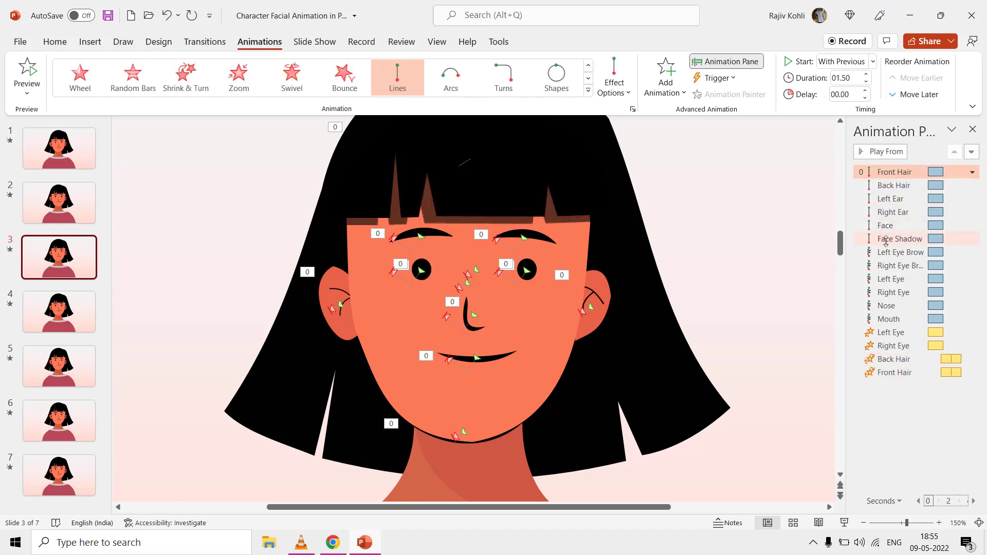
{"action": "left_click", "coordinate": [885, 239], "text": "shift"}
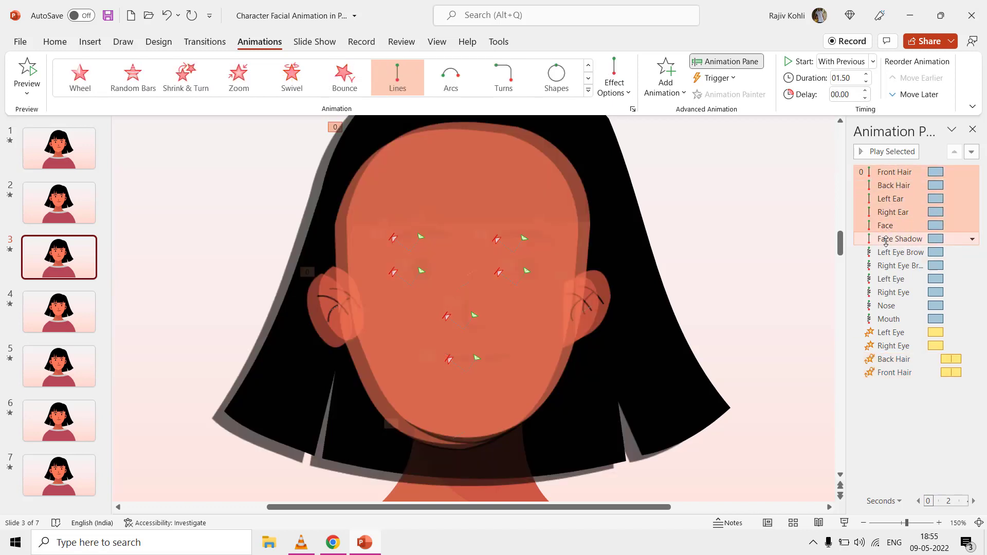
Step: Reverse Path Direction for the hair, ear, face and shadow paths, then the eyebrow-to-mouth paths
{"action": "left_click", "coordinate": [613, 93]}
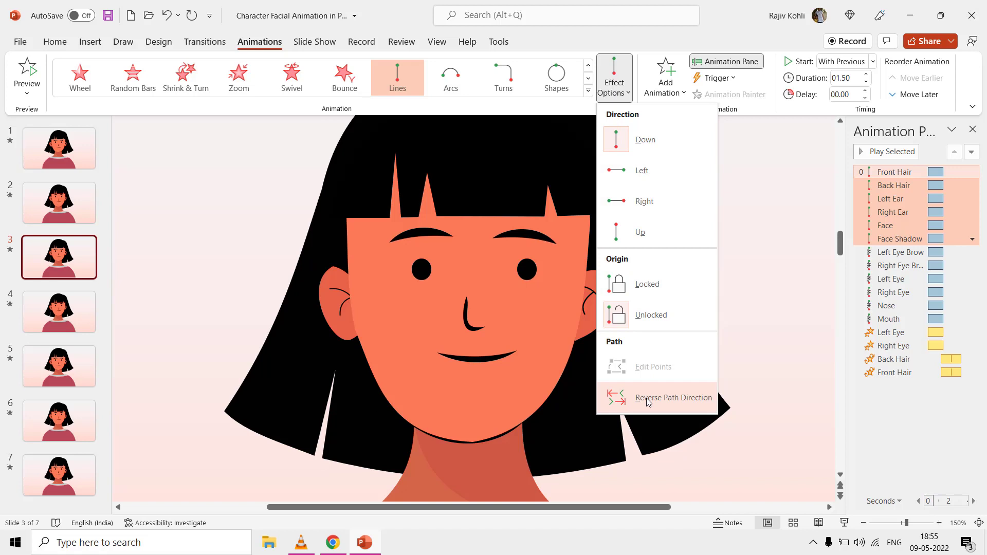
{"action": "left_click", "coordinate": [646, 398]}
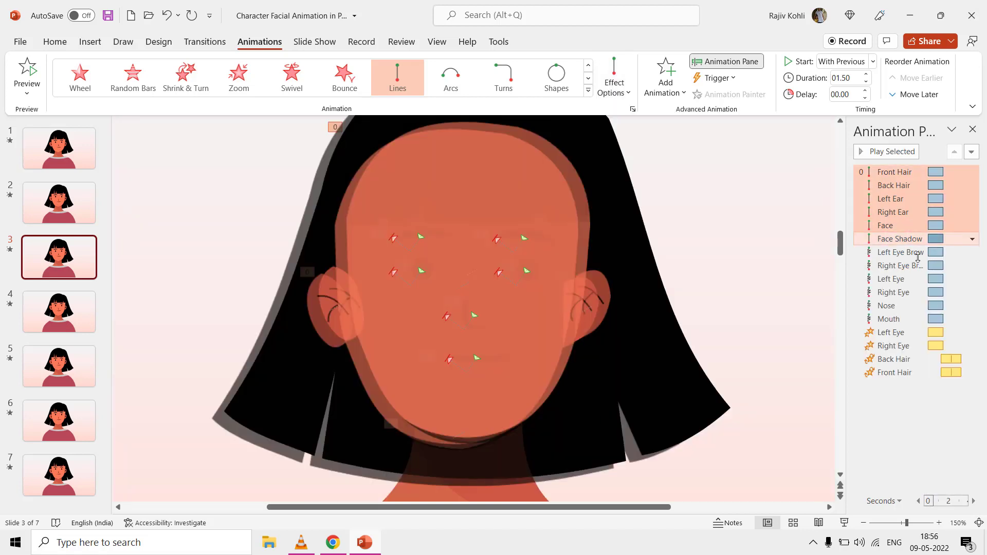
{"action": "left_click", "coordinate": [898, 252]}
{"action": "left_click", "coordinate": [889, 319], "text": "shift"}
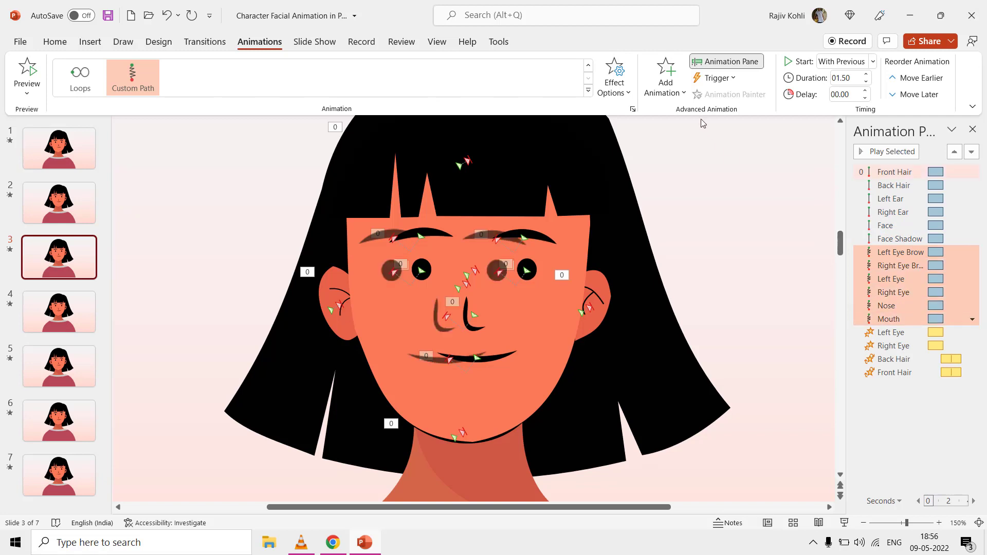
{"action": "left_click", "coordinate": [614, 78]}
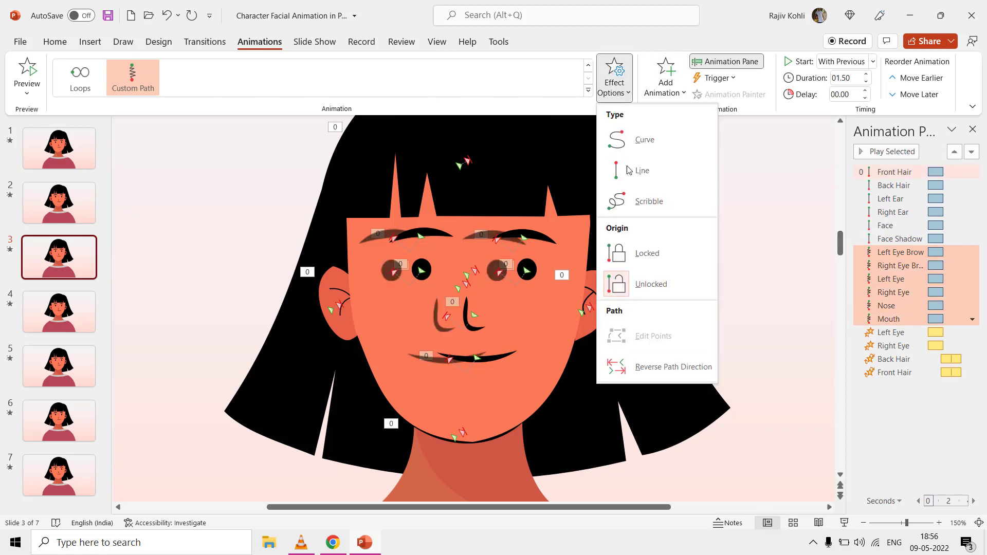
{"action": "left_click", "coordinate": [640, 368]}
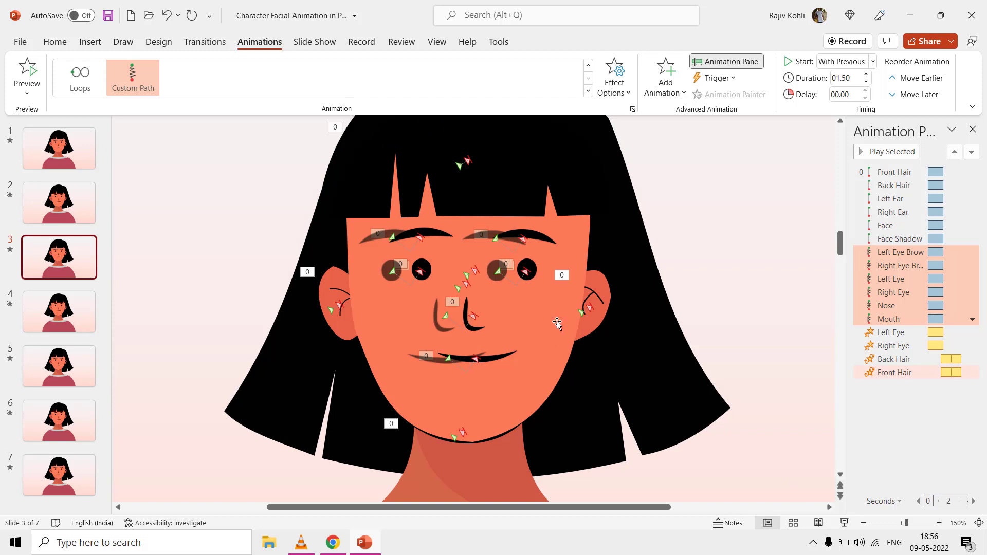
Step: Check the After times: slide 1 at 00:03.50, slide 2 at 00:04.75, then go to slide 4
{"action": "left_click", "coordinate": [57, 151]}
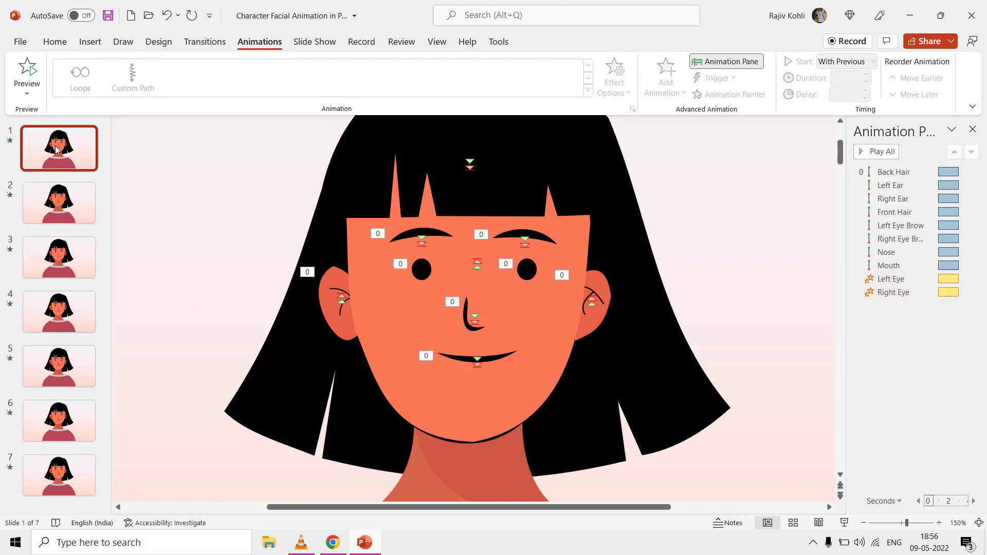
{"action": "left_click", "coordinate": [205, 42]}
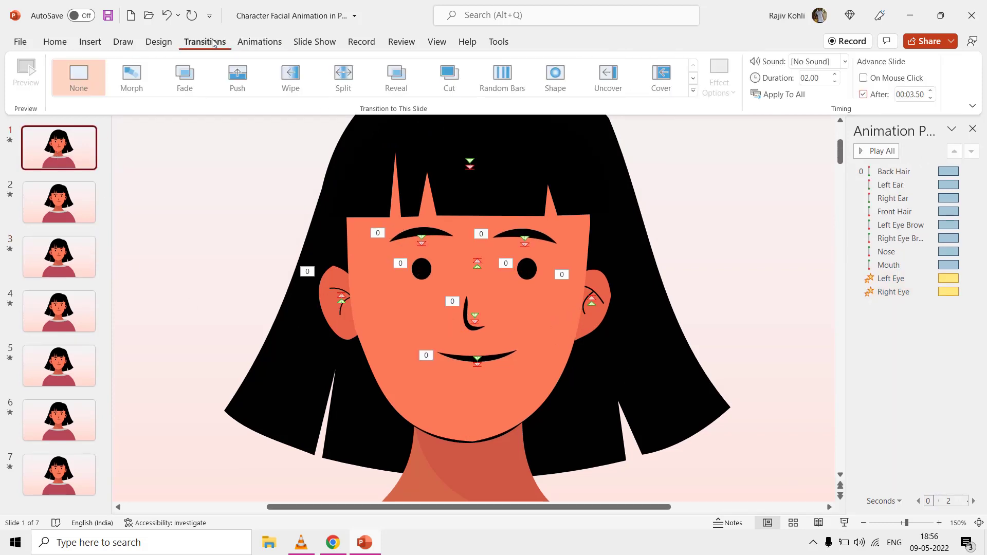
{"action": "left_click", "coordinate": [918, 98]}
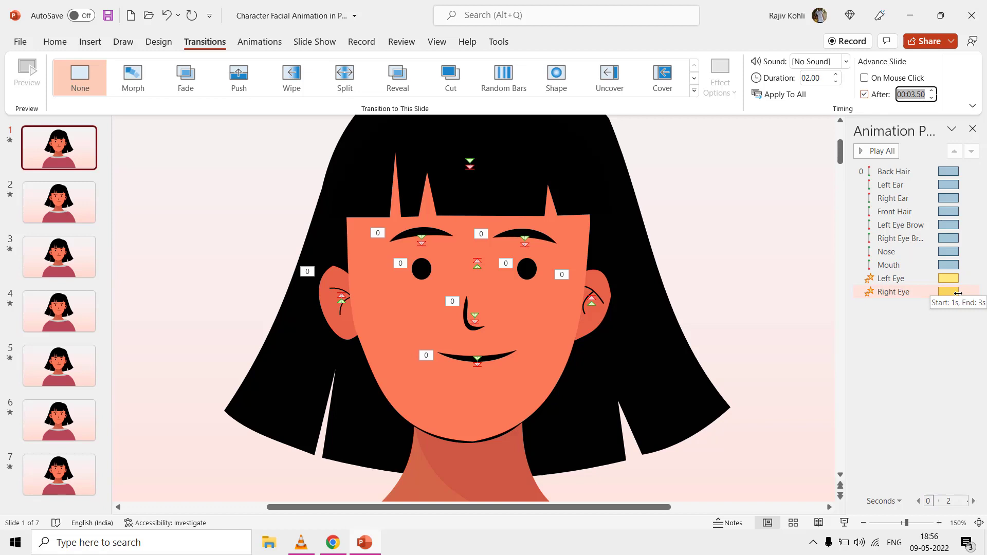
{"action": "left_click", "coordinate": [908, 97]}
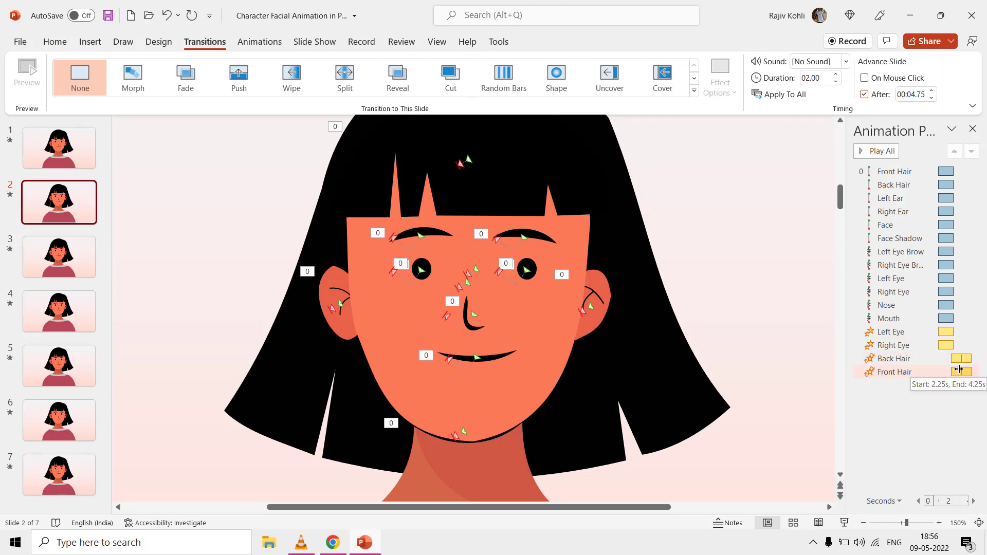
{"action": "left_click", "coordinate": [902, 92]}
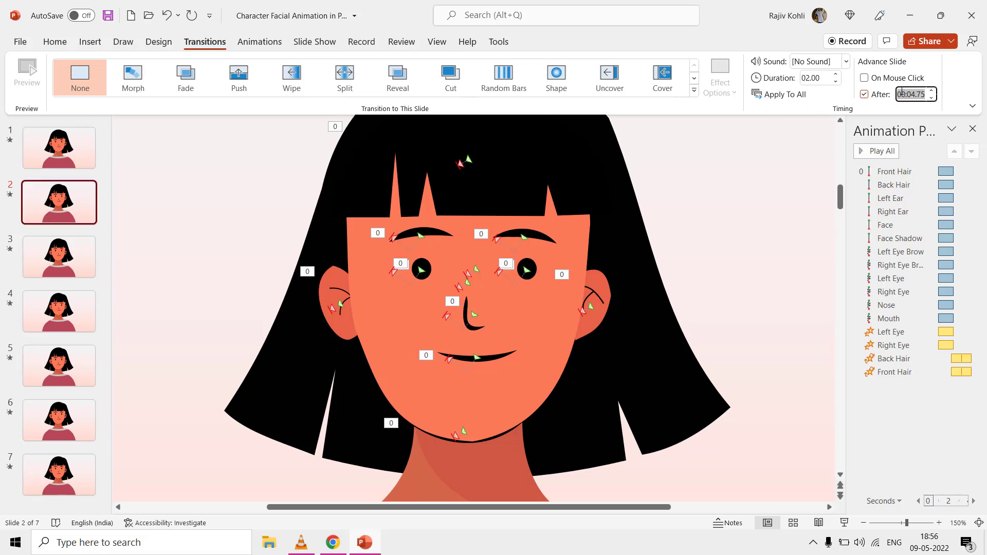
{"action": "left_click", "coordinate": [50, 300]}
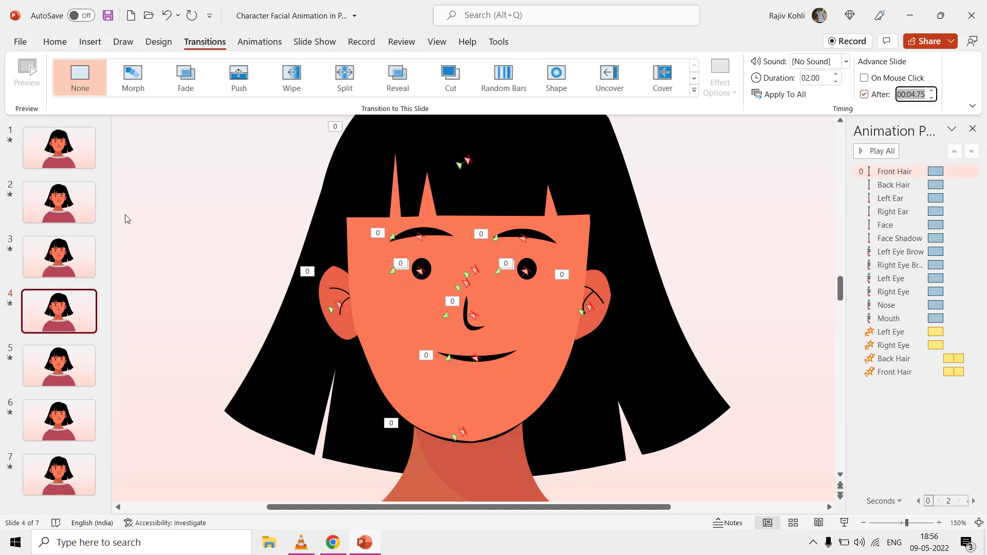
Step: Delete slide 3 and go to the new slide 4
{"action": "right_click", "coordinate": [48, 263]}
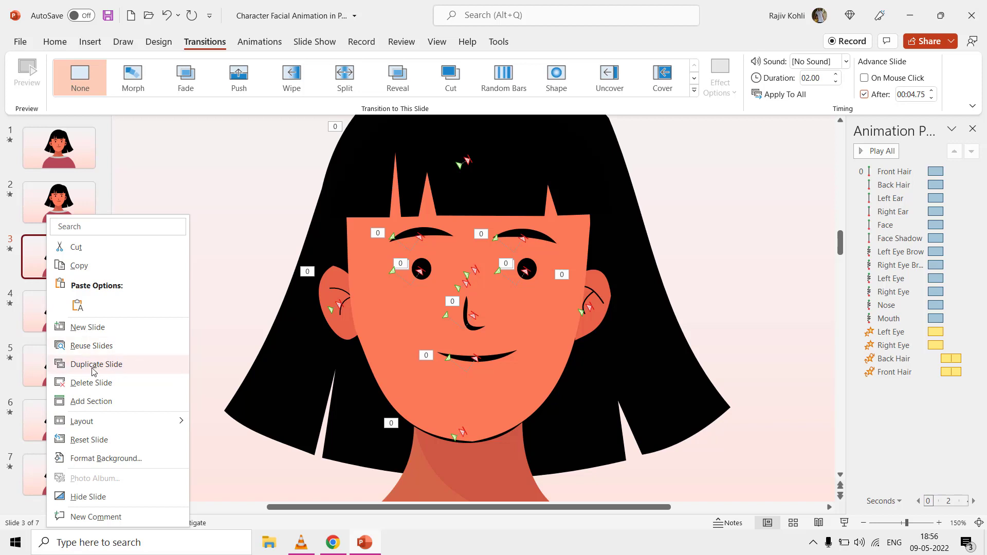
{"action": "left_click", "coordinate": [91, 383]}
{"action": "left_click", "coordinate": [45, 323]}
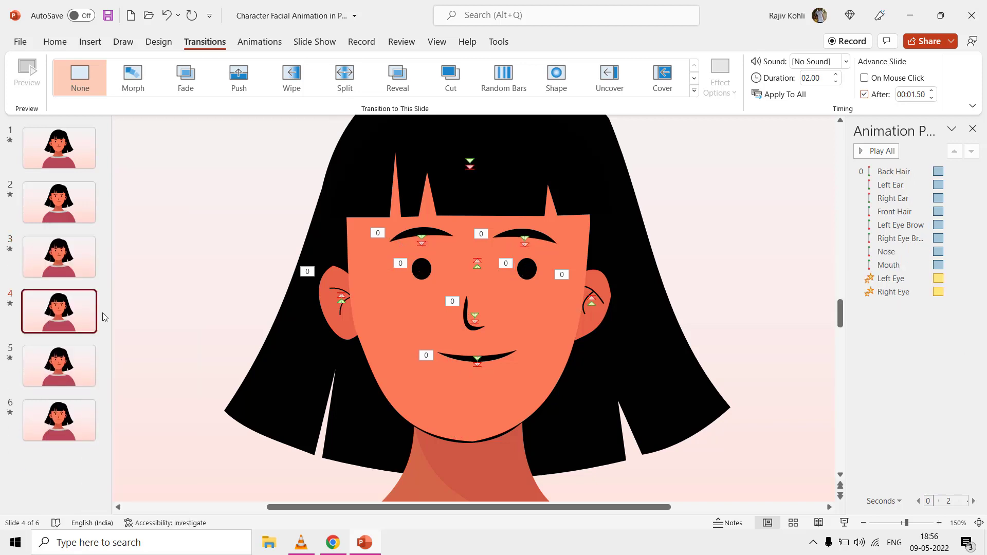
Step: Review the duration of slide 4's Back Hair, Mouth and eye blink animations
{"action": "left_click", "coordinate": [907, 173]}
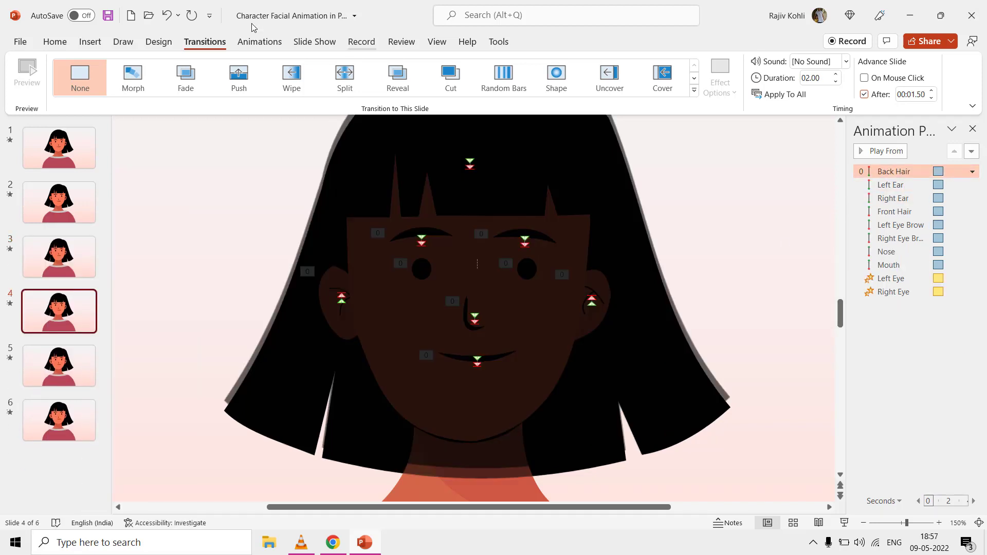
{"action": "left_click", "coordinate": [265, 43]}
{"action": "left_click", "coordinate": [846, 77]}
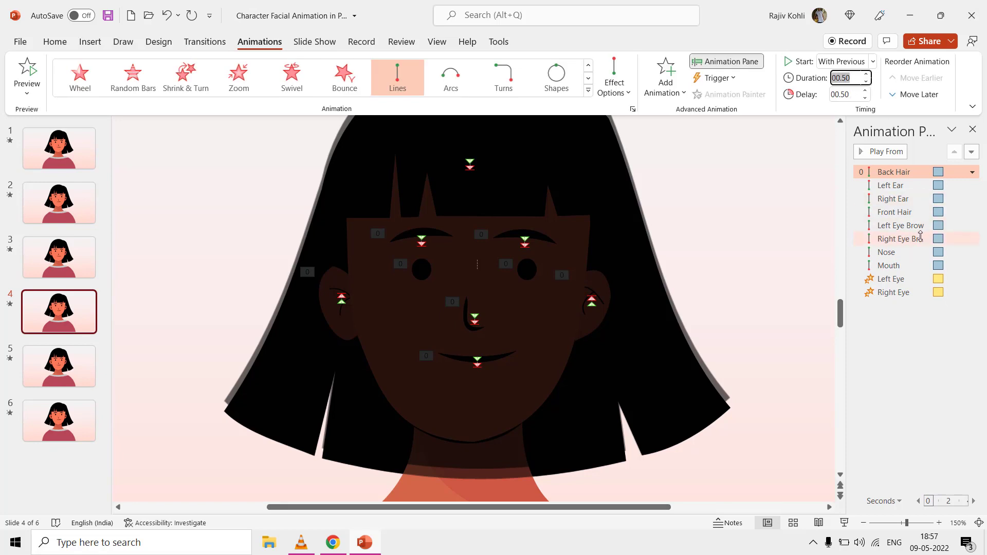
{"action": "left_click", "coordinate": [913, 263]}
{"action": "left_click", "coordinate": [912, 278]}
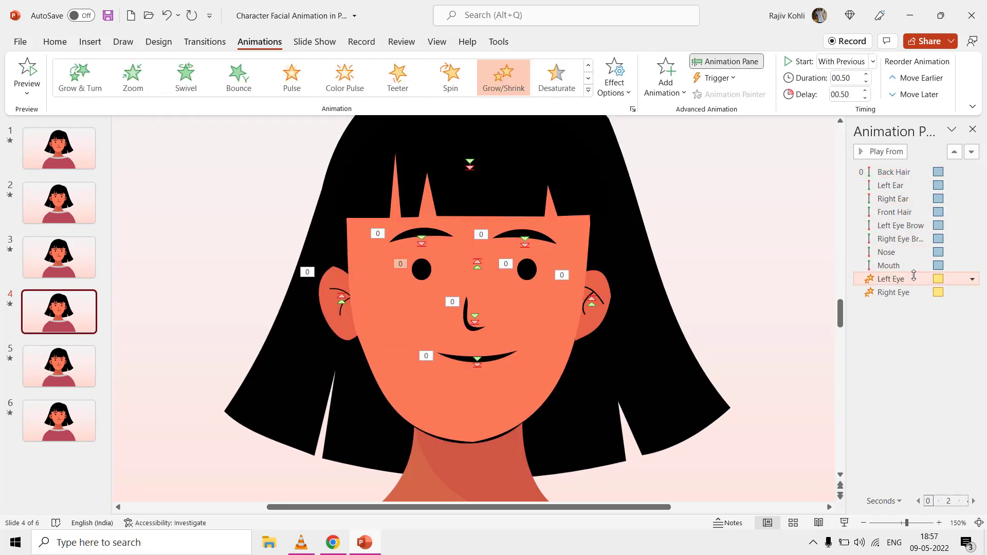
{"action": "left_click", "coordinate": [911, 292]}
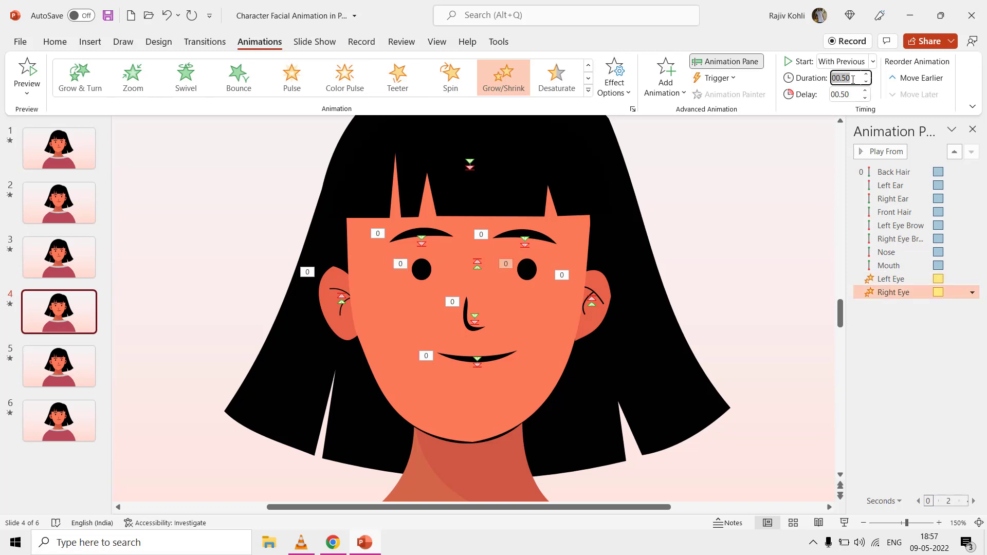
Step: Confirm slide 4 auto-advances after 1.50 seconds, then open slide 5
{"action": "left_click", "coordinate": [205, 42]}
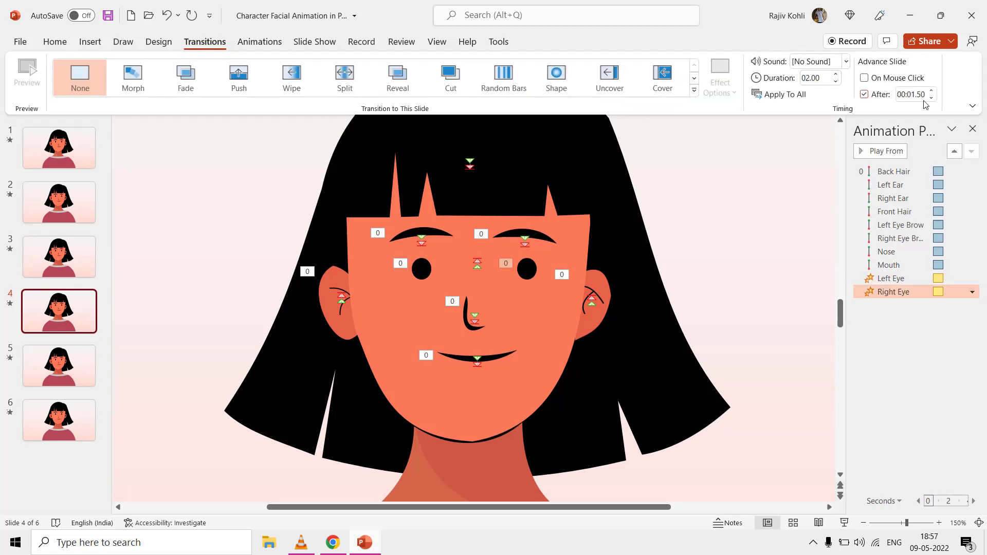
{"action": "left_click", "coordinate": [911, 95]}
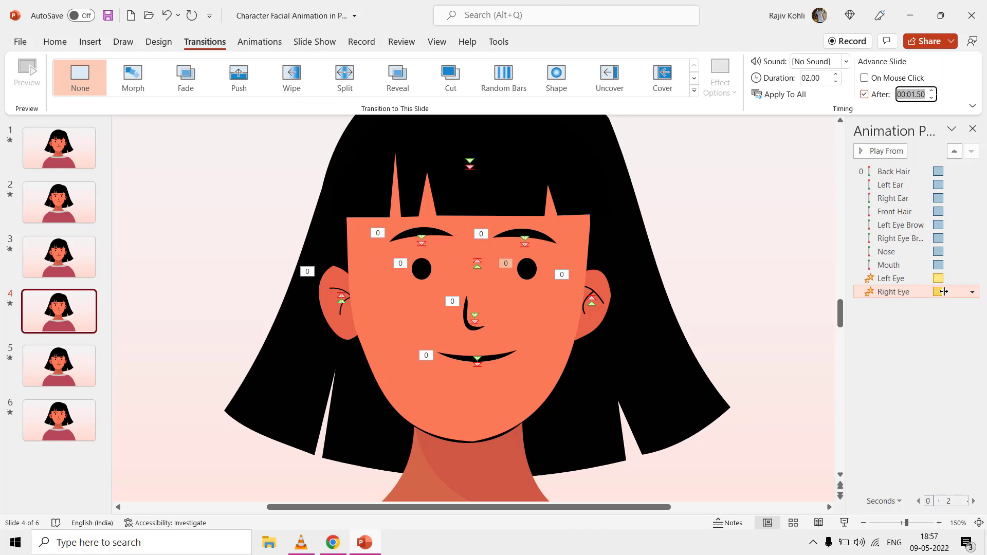
{"action": "left_click", "coordinate": [25, 364]}
Step: Confirm slide 5 auto-advances after 00:01.50, then move to slide 6
{"action": "left_click", "coordinate": [897, 172]}
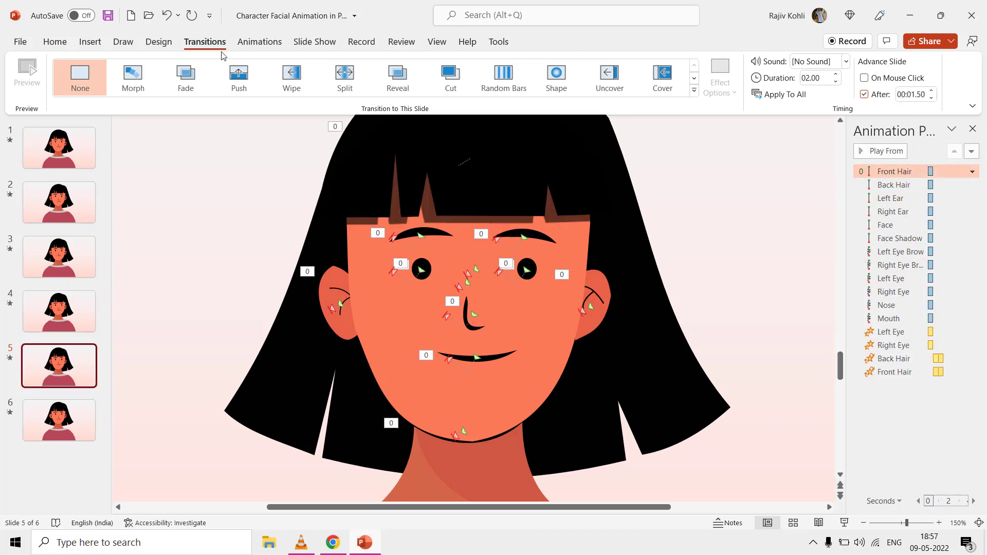
{"action": "left_click", "coordinate": [277, 43]}
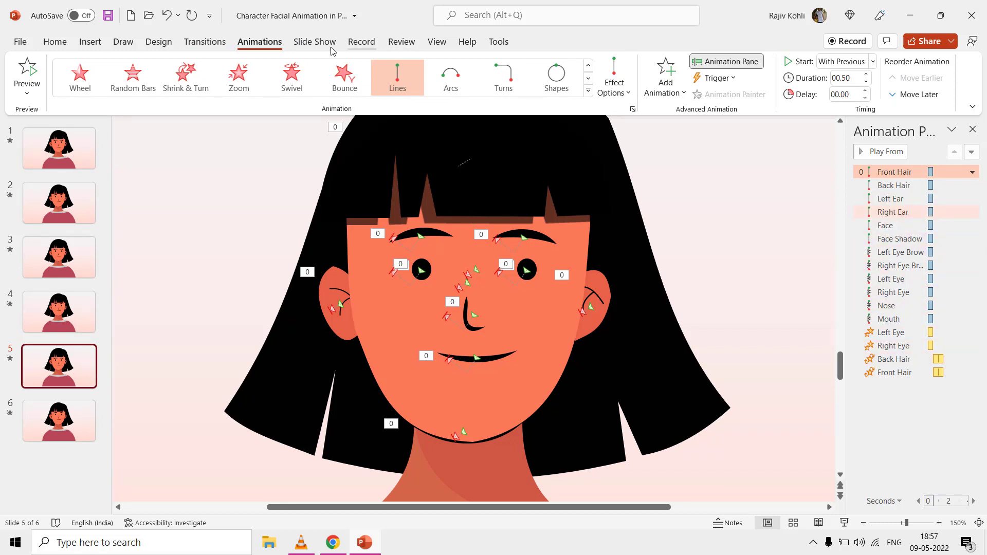
{"action": "left_click", "coordinate": [204, 42]}
{"action": "left_click", "coordinate": [930, 91]}
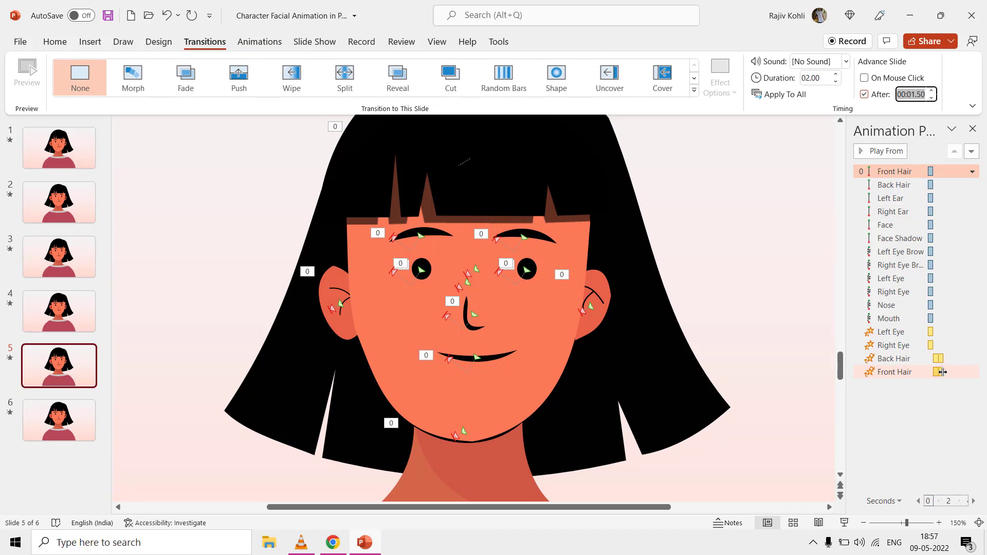
{"action": "left_click", "coordinate": [54, 423]}
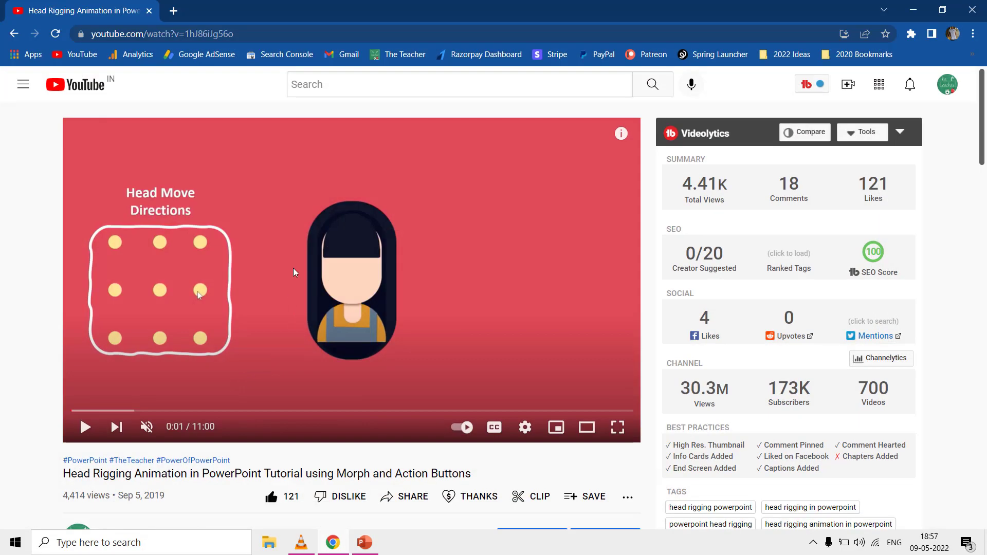
Step: Play the 'Head Rigging Animation in PowerPoint Tutorial using Morph and Action Buttons' video
{"action": "left_click", "coordinate": [294, 272]}
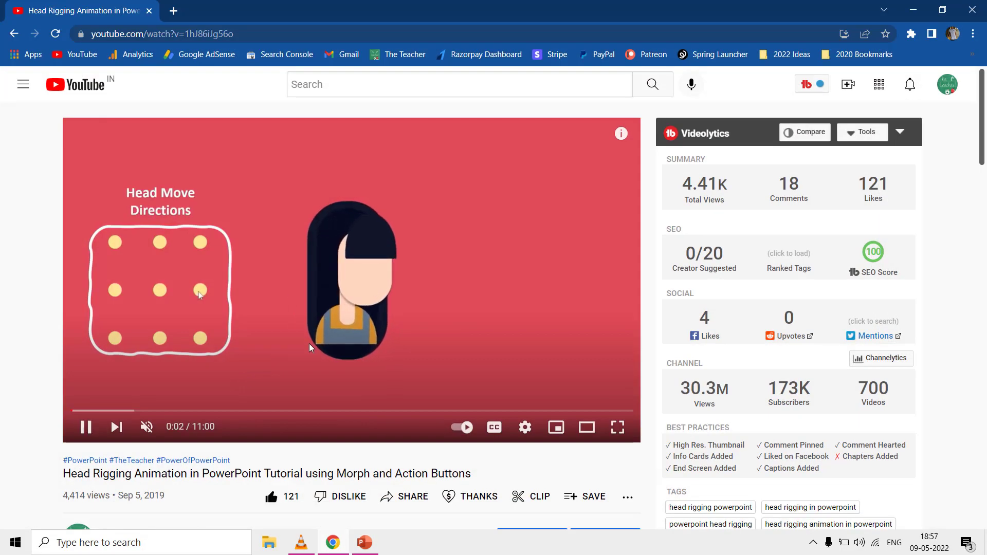